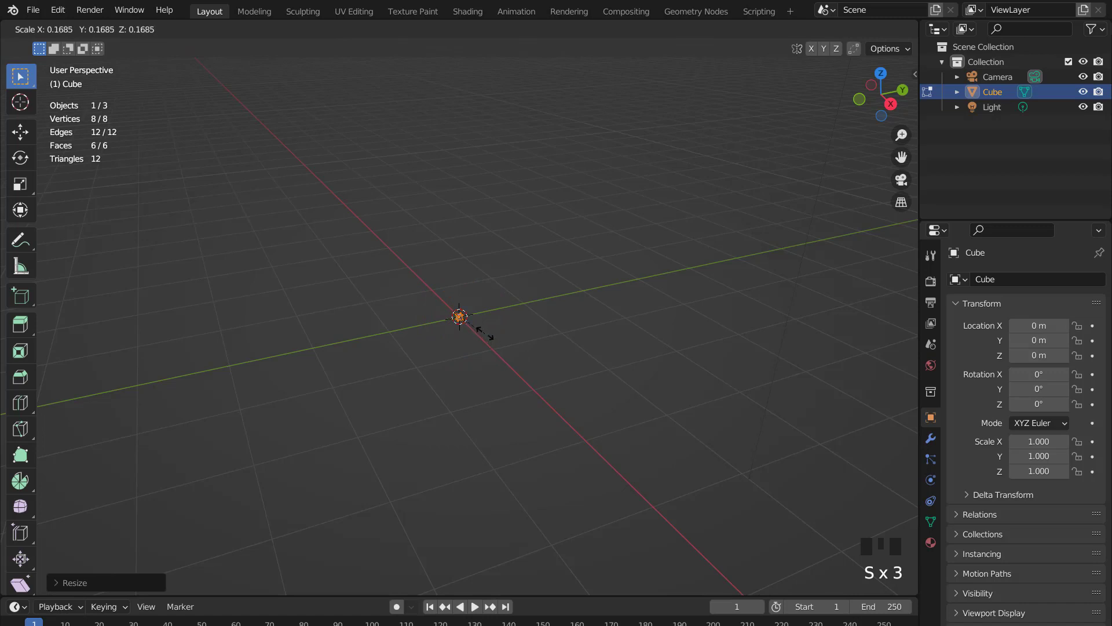
# Scale the whole cube down uniformly by a factor of about 0.17.
pyautogui.click(485, 335)
pyautogui.press('KP_Decimal')
pyautogui.scroll(-4, 457, 316)
# Bevel the cube's upper front edge about 0.0606 m wide with 27 segments.
pyautogui.click(457, 313)
pyautogui.press('KP_3')
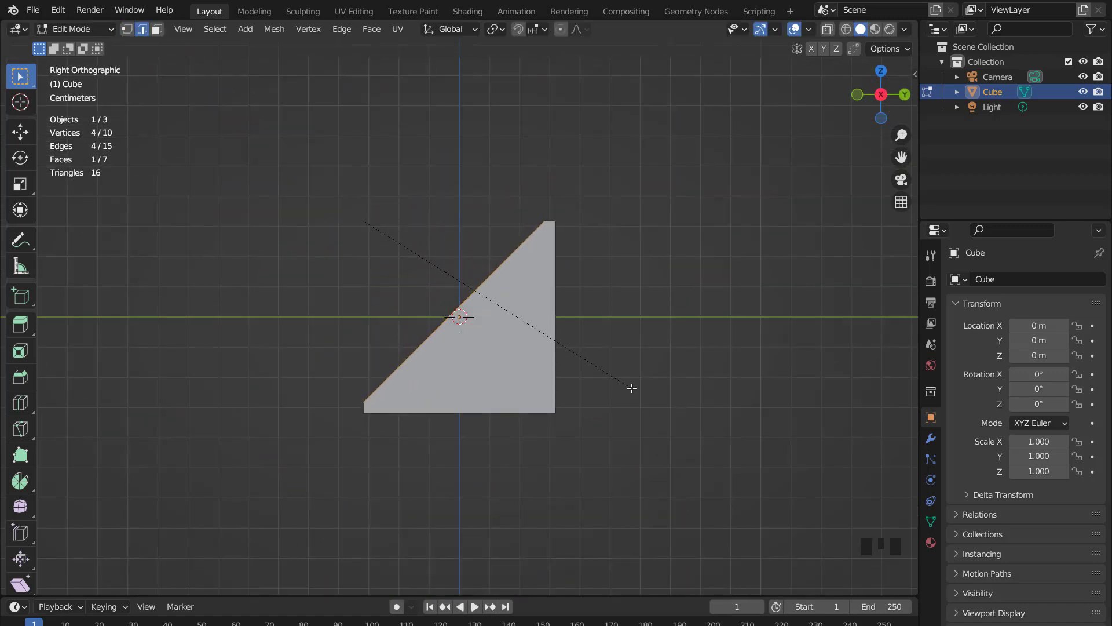
pyautogui.click(87, 583)
pyautogui.write('2')
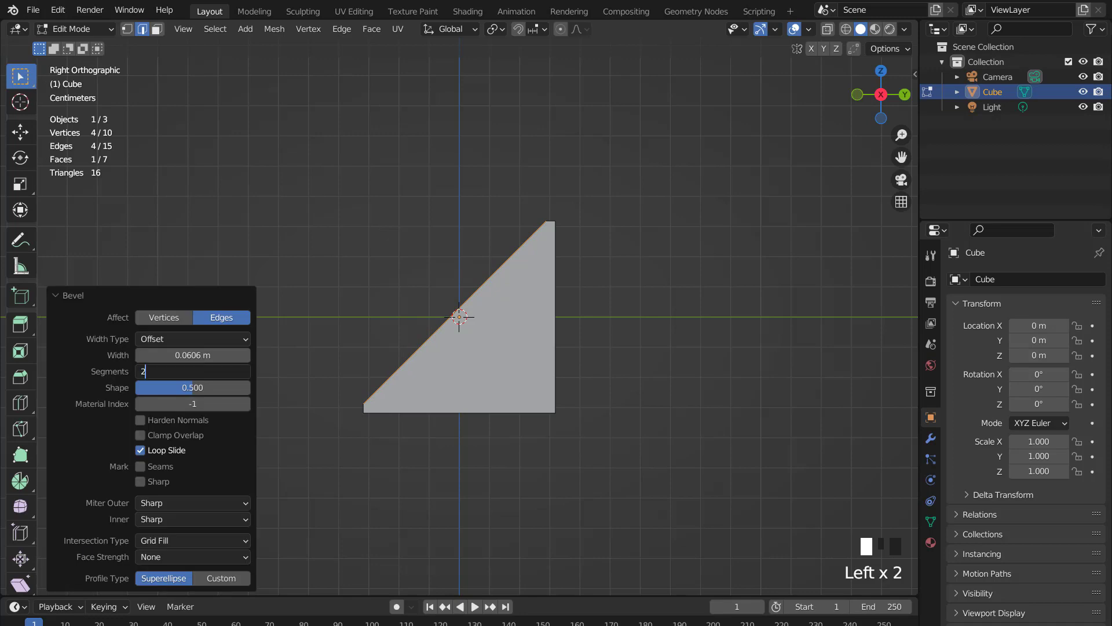
pyautogui.write('7')
pyautogui.press('Return')
# Change the bevel to a custom profile using the Steps preset.
pyautogui.click(219, 567)
pyautogui.click(103, 373)
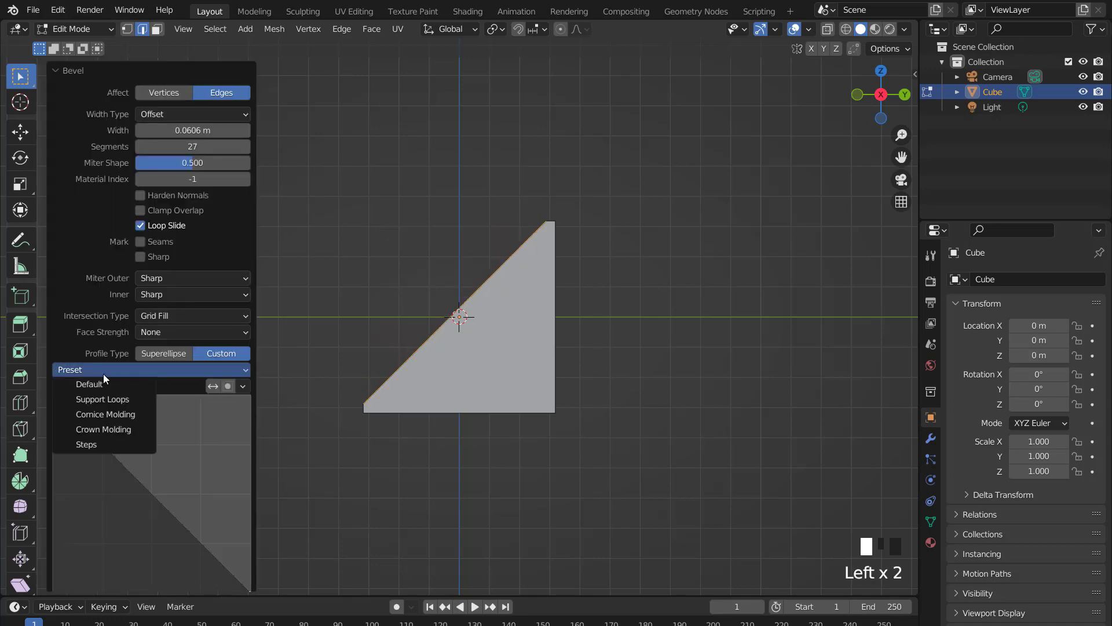
pyautogui.click(90, 445)
pyautogui.scroll(-1, 90, 445)
# Select the five side, back, bottom and rear top faces and delete them, keeping only the stepped faces.
pyautogui.press('3')
pyautogui.moveTo(531, 385); pyautogui.dragTo(513, 344, button='middle')
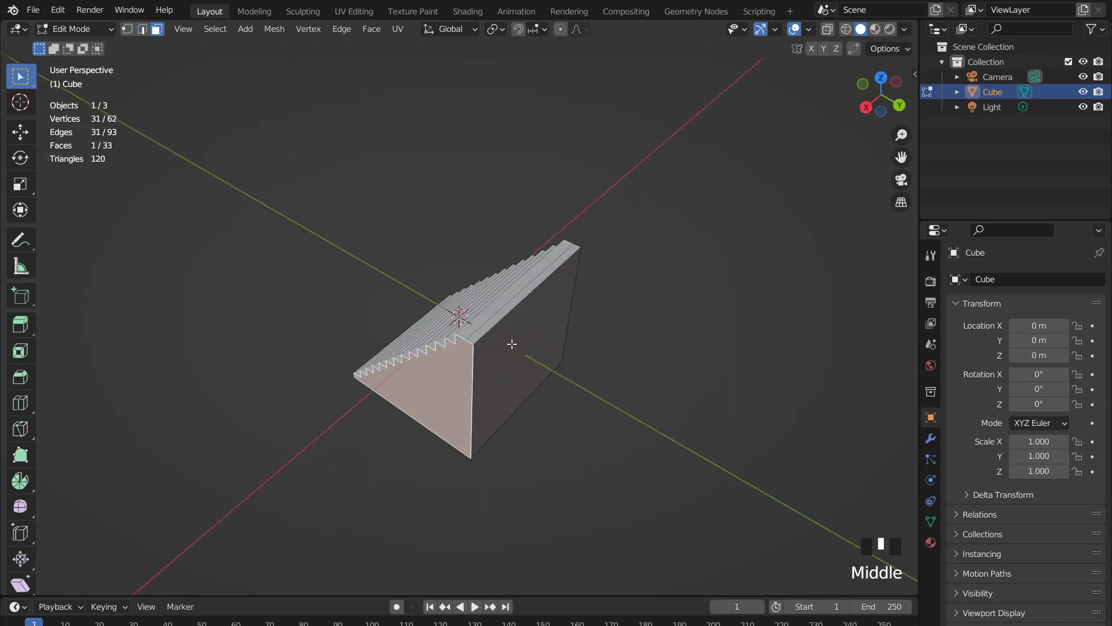
pyautogui.keyDown('shift'); pyautogui.click(513, 344); pyautogui.keyUp('shift')
pyautogui.keyDown('shift'); pyautogui.click(558, 385); pyautogui.keyUp('shift')
pyautogui.moveTo(558, 385); pyautogui.dragTo(626, 390, button='middle')
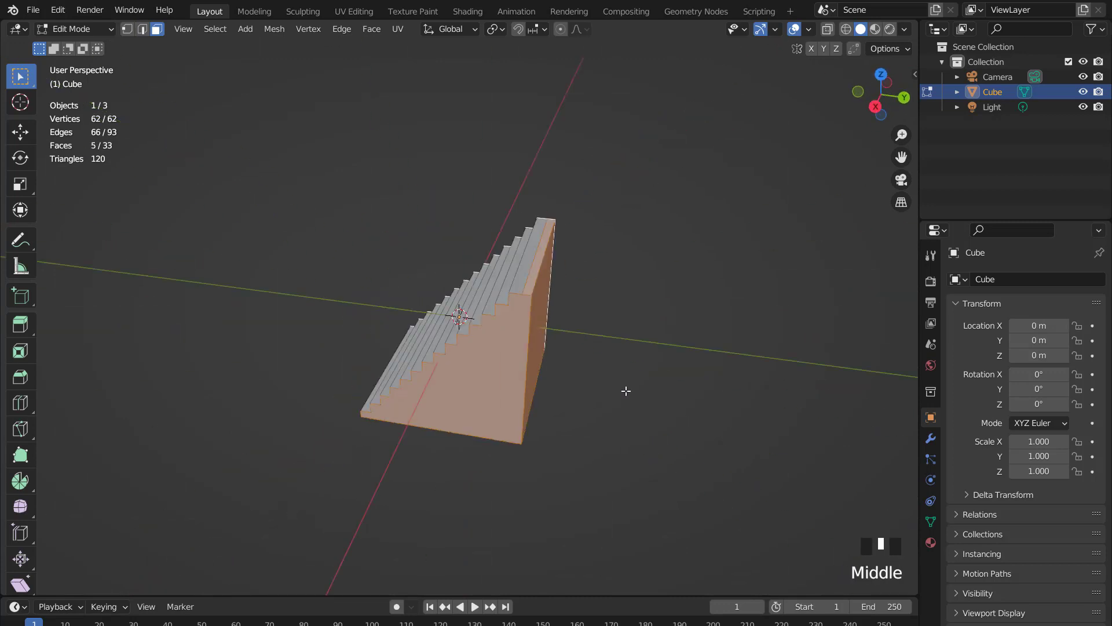
pyautogui.press('x')
pyautogui.click(617, 325)
# Set the transform orientation to Normal and extrude all the stepped faces by about 0.00126 m.
pyautogui.press('a')
pyautogui.press('KP_3')
pyautogui.scroll(2, 617, 324)
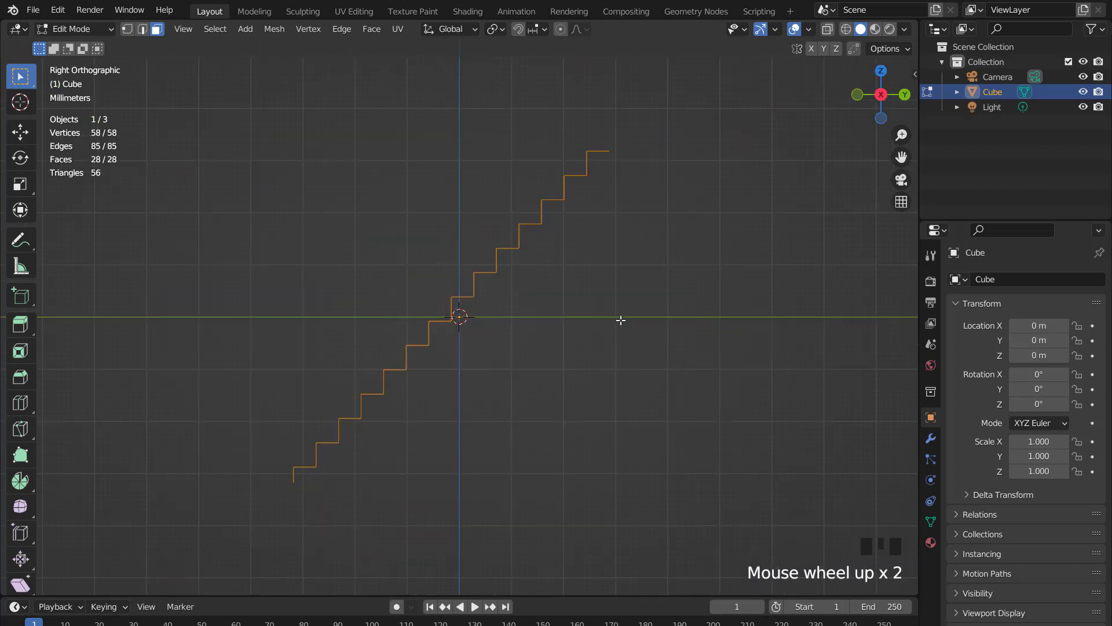
pyautogui.click(443, 31)
pyautogui.click(408, 108)
pyautogui.press('e')
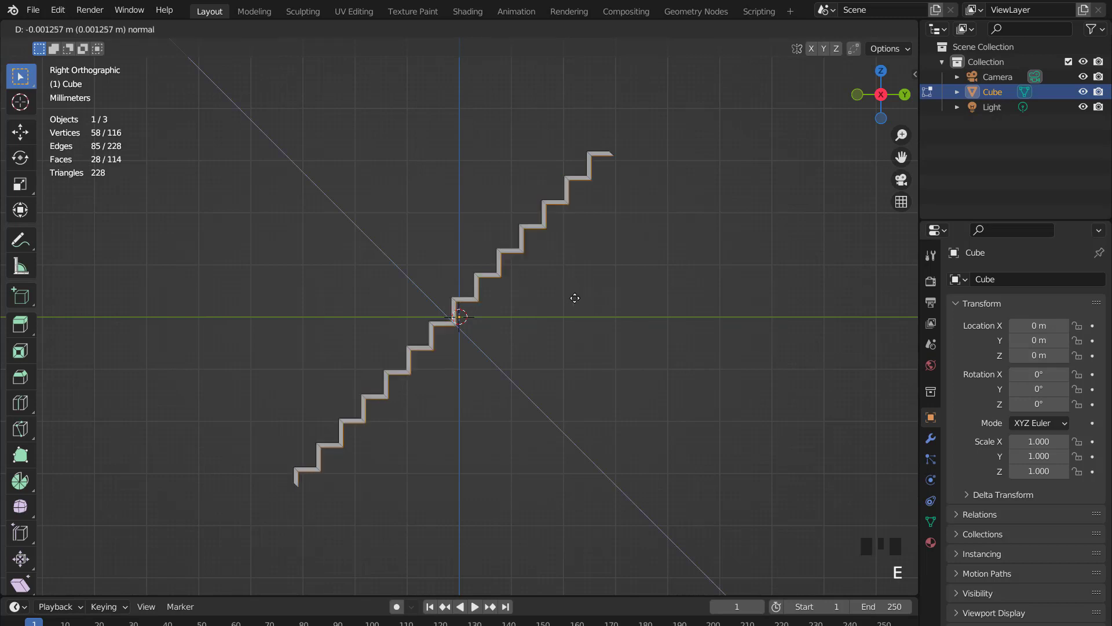
pyautogui.click(574, 299)
# Flatten the extruded underside with a normal Z scale of 0 and move it about 0.0014 m along that axis.
pyautogui.press('s')
pyautogui.click(641, 332)
pyautogui.press('g')
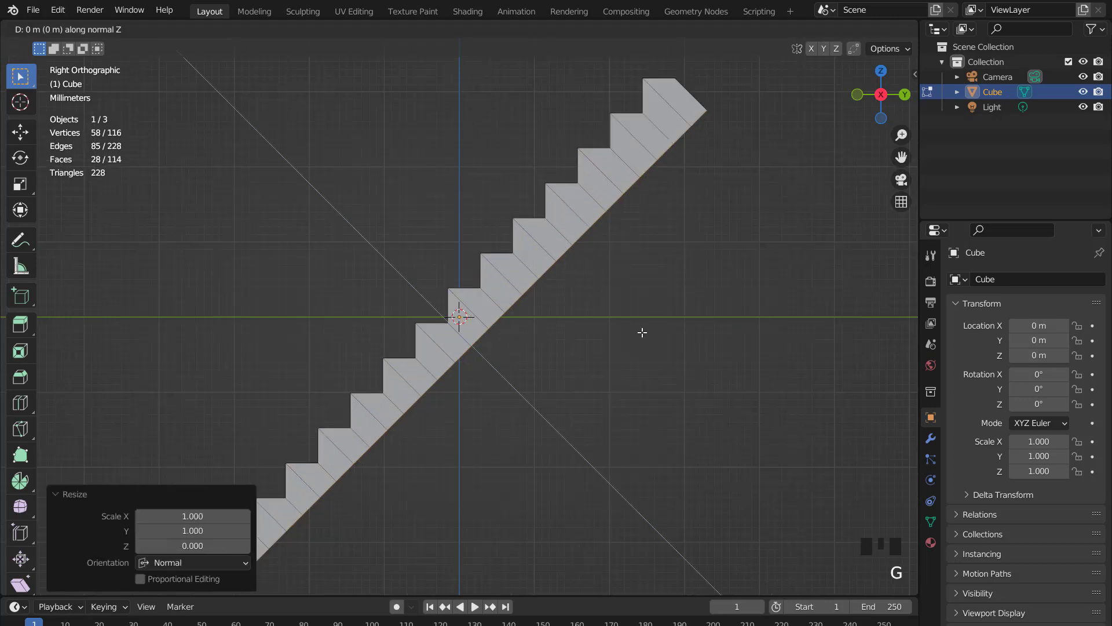
pyautogui.click(614, 319)
pyautogui.scroll(-4, 613, 319)
# Using Global orientation, extrude the upper end face about 0.0235 m along Y and flatten it with a Y scale of 0.
pyautogui.click(438, 29)
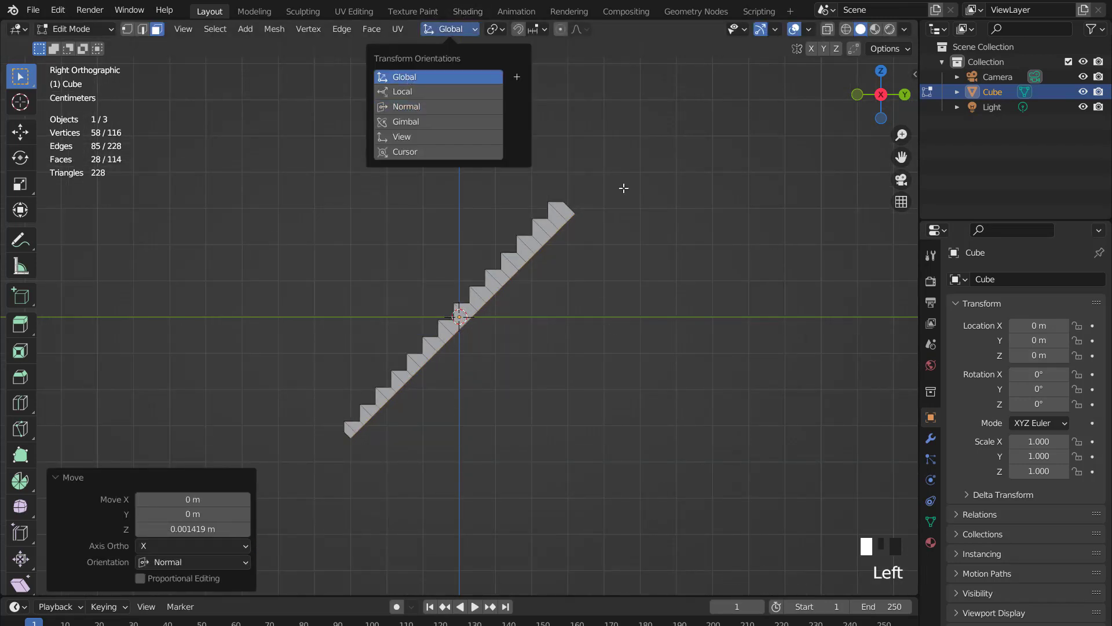
pyautogui.moveTo(624, 188); pyautogui.dragTo(549, 256, button='middle')
pyautogui.click(549, 256)
pyautogui.press('KP_3')
pyautogui.scroll(1, 559, 251)
pyautogui.press('e')
pyautogui.press('y')
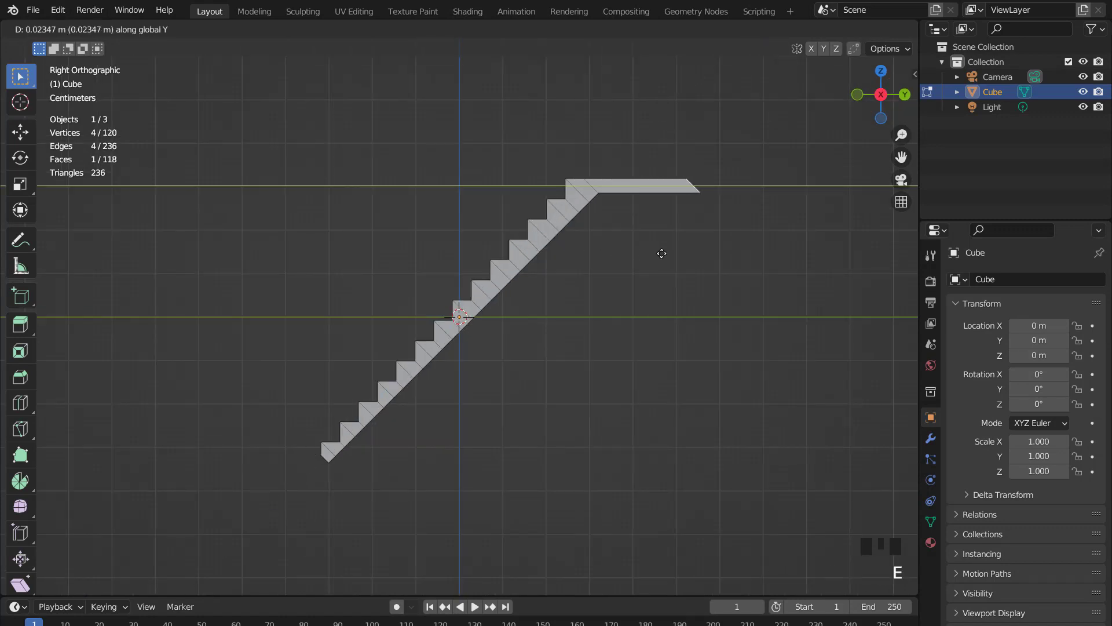
pyautogui.click(662, 253)
pyautogui.press('s')
pyautogui.press('Return')
# Extrude the lower end face of the stairs outward and flatten it with a Y scale of 0.
pyautogui.moveTo(662, 253); pyautogui.dragTo(508, 438, button='middle')
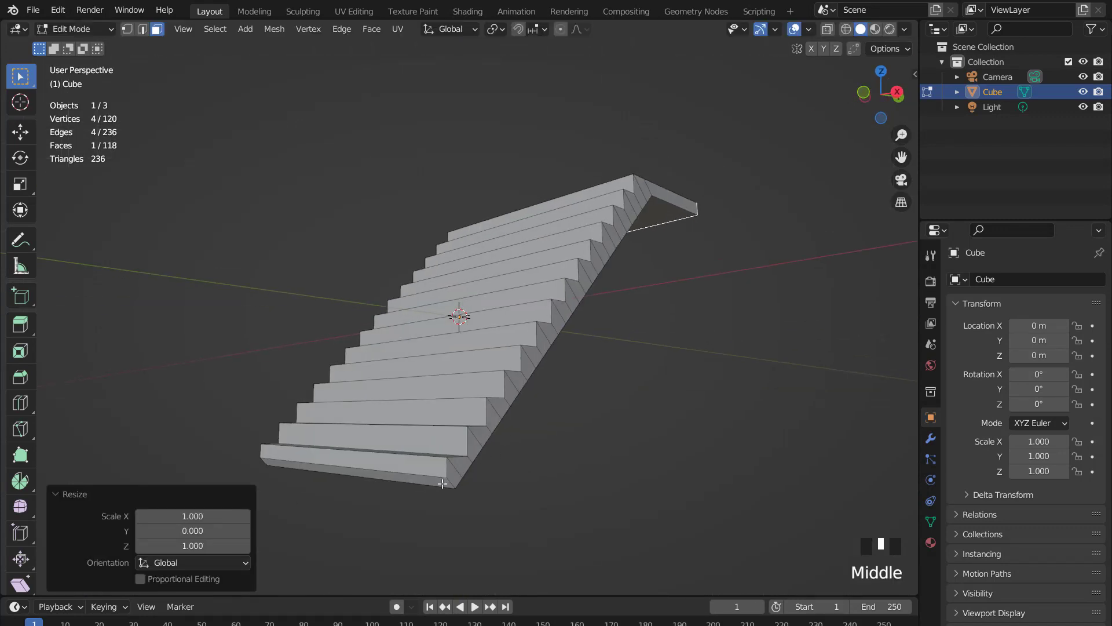
pyautogui.press('KP_3')
pyautogui.scroll(1, 443, 483)
pyautogui.keyDown('shift'); pyautogui.moveTo(429, 424); pyautogui.dragTo(536, 367, button='middle'); pyautogui.keyUp('shift')
pyautogui.scroll(3, 536, 383)
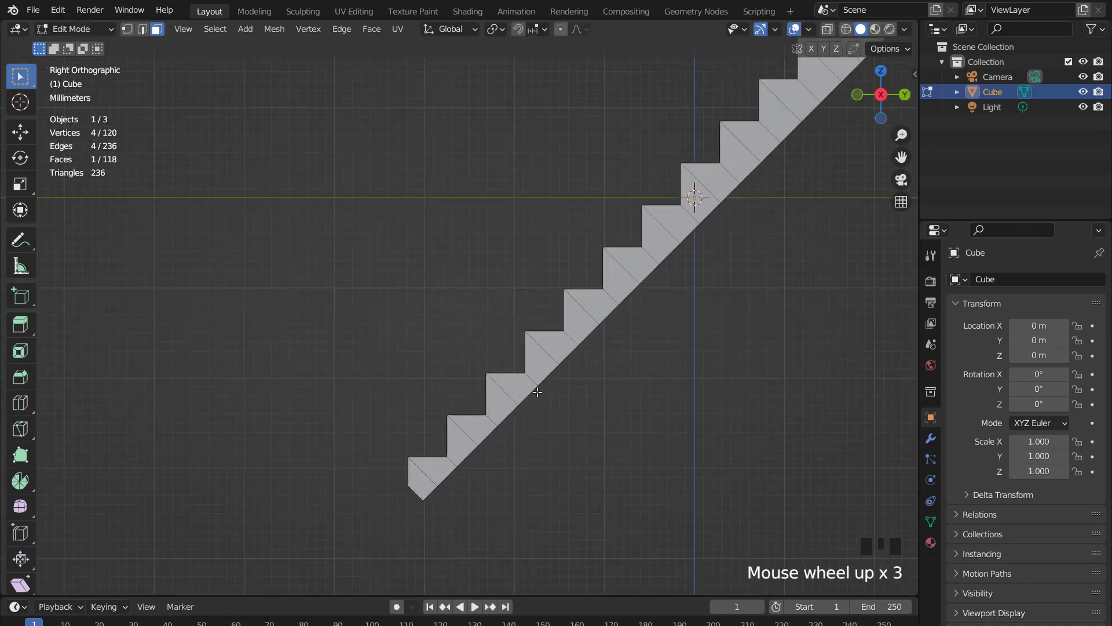
pyautogui.press('e')
pyautogui.click(501, 385)
pyautogui.press('s')
pyautogui.press('y')
pyautogui.press('0')
pyautogui.press('Return')
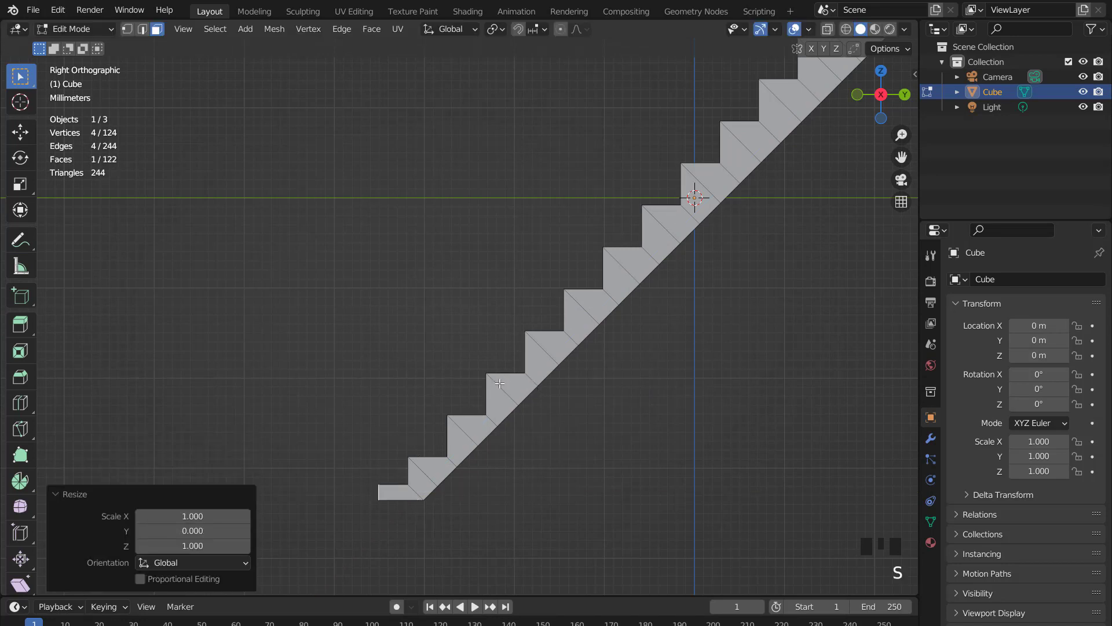
# Raise the top face of the lowest step about 0.00086 m along Z and extend its front face outward.
pyautogui.keyDown('shift'); pyautogui.moveTo(500, 385); pyautogui.dragTo(480, 323, button='middle'); pyautogui.keyUp('shift')
pyautogui.scroll(4, 485, 301)
pyautogui.moveTo(457, 367); pyautogui.dragTo(434, 409, button='middle')
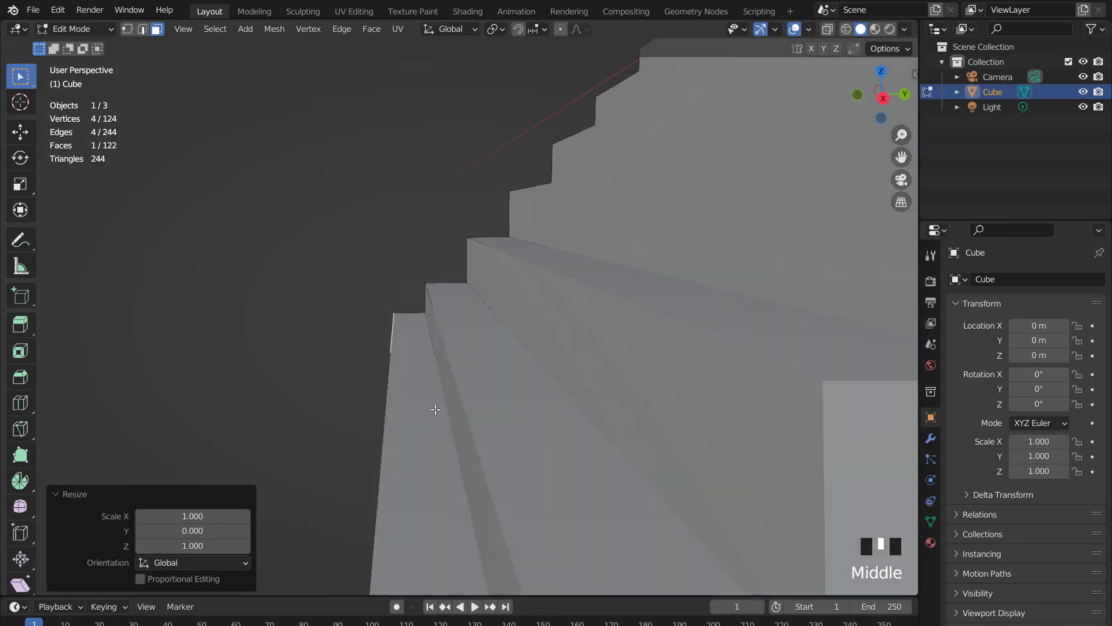
pyautogui.press('KP_3')
pyautogui.press('g')
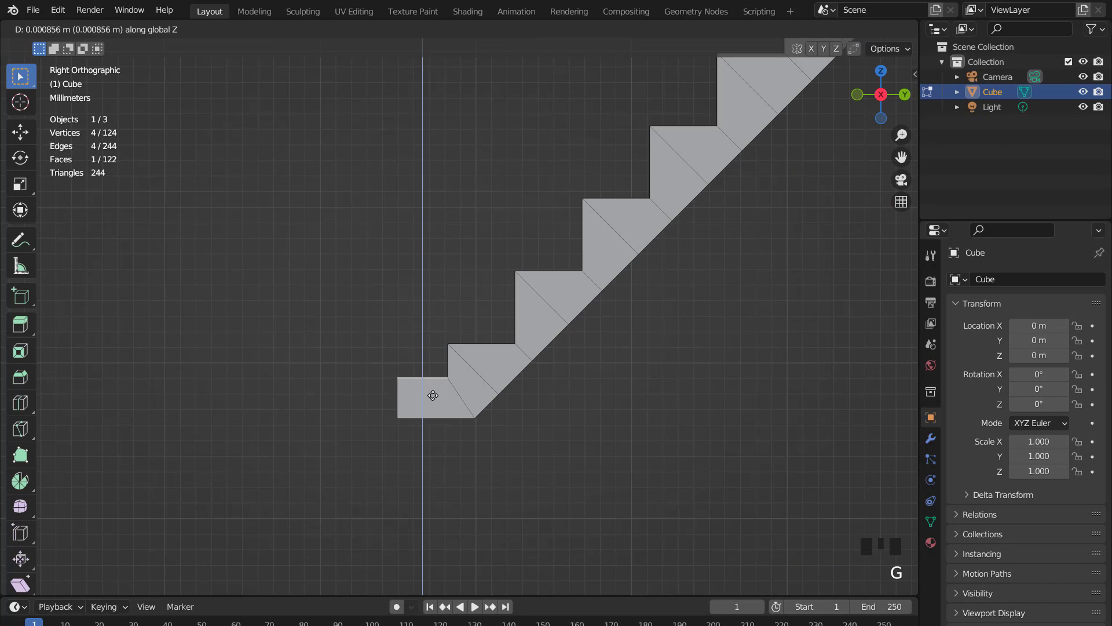
pyautogui.click(433, 399)
pyautogui.moveTo(435, 401); pyautogui.dragTo(578, 401, button='middle')
pyautogui.press('KP_3')
pyautogui.press('g')
pyautogui.click(425, 420)
# Narrow the whole staircase with an X scale of 0.568.
pyautogui.press('Tab')
pyautogui.scroll(-5, 426, 420)
pyautogui.scroll(-4, 498, 440)
pyautogui.press('KP_1')
pyautogui.press('Tab')
pyautogui.press('a')
pyautogui.scroll(2, 577, 405)
pyautogui.press('s')
pyautogui.press('x')
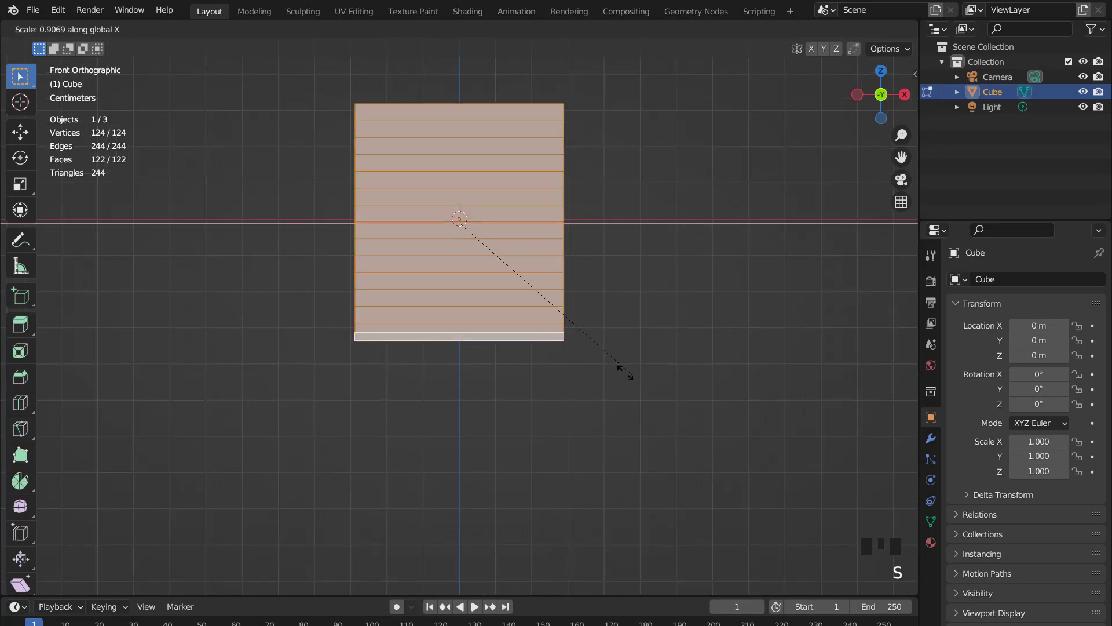
pyautogui.click(560, 328)
pyautogui.scroll(-2, 560, 328)
pyautogui.scroll(2, 529, 345)
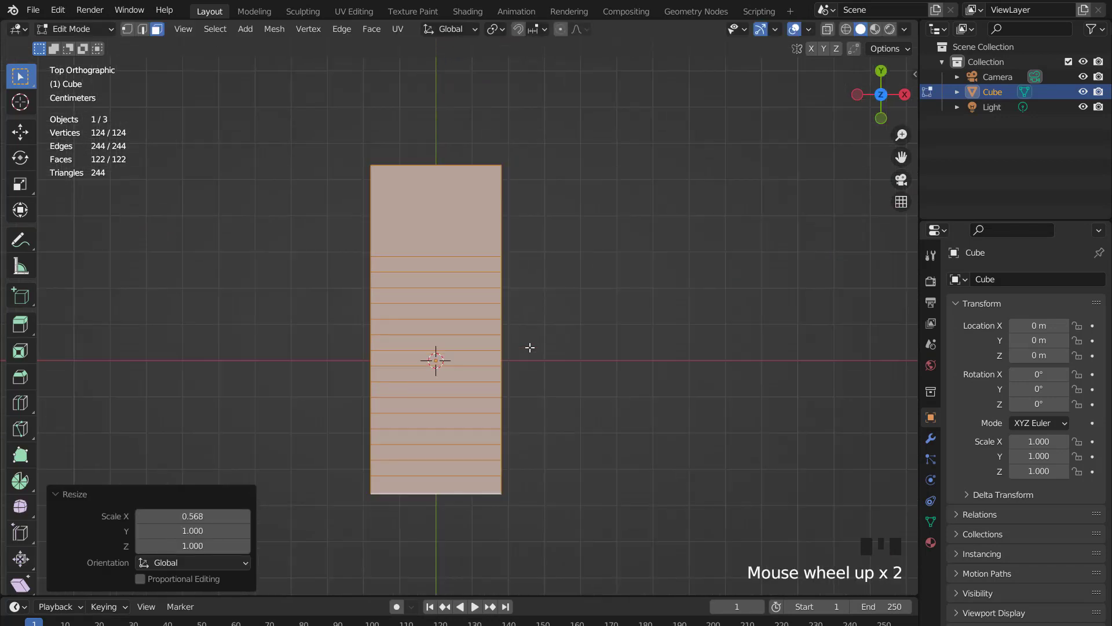
# Move the top edge between the stairs and the landing about 0.0034 m along Y.
pyautogui.moveTo(529, 345); pyautogui.dragTo(583, 122, button='middle')
pyautogui.click(580, 130)
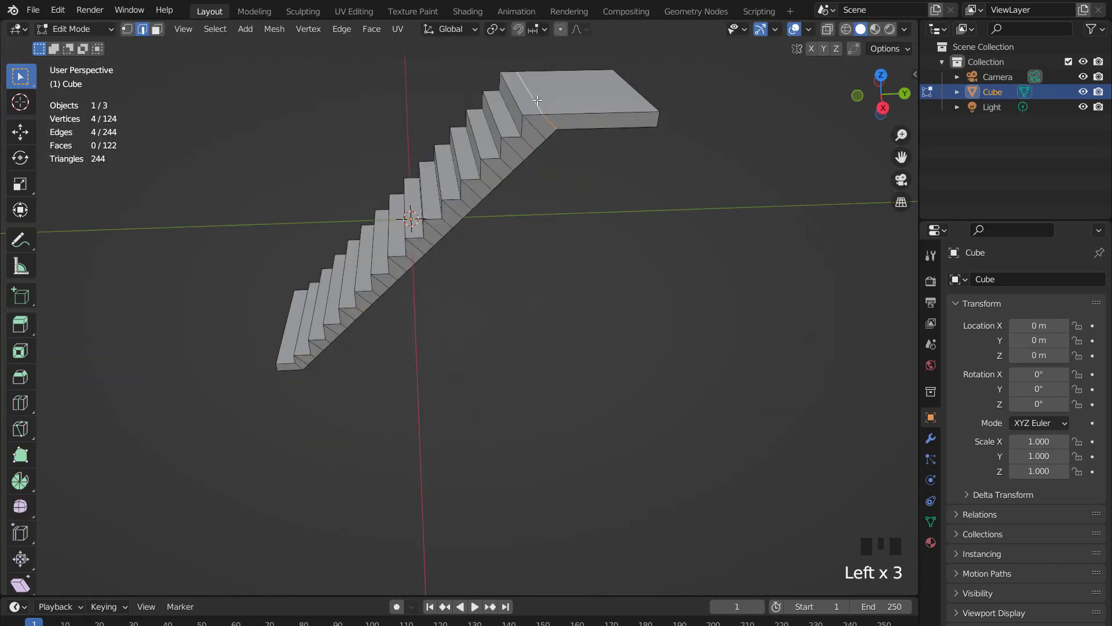
pyautogui.press('KP_Decimal')
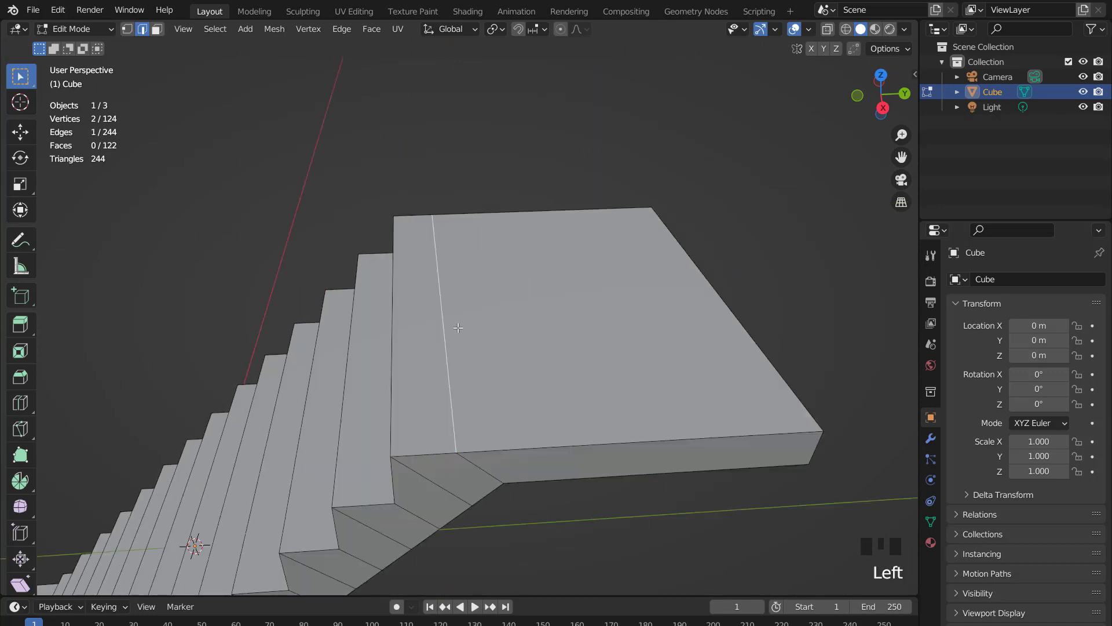
pyautogui.press('KP_3')
pyautogui.scroll(3, 458, 328)
pyautogui.press('g')
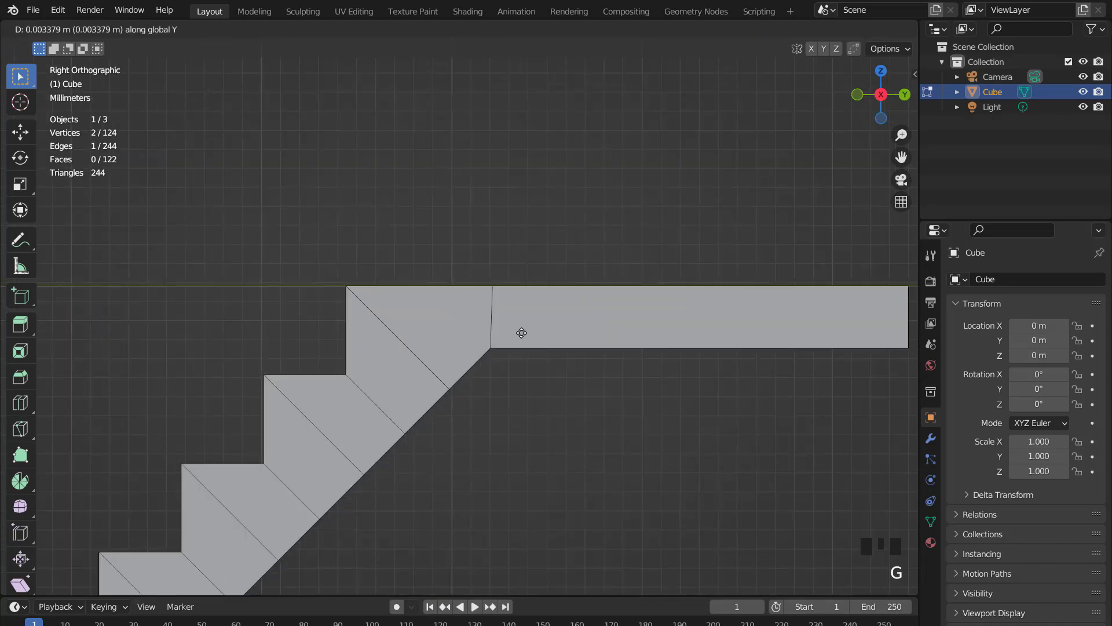
pyautogui.click(522, 332)
# Select the edge loop between the stairs and the landing and straighten it with a Y scale of 0.
pyautogui.press('2')
pyautogui.doubleClick(496, 309)
pyautogui.press('s')
pyautogui.press('y')
pyautogui.press('0')
pyautogui.press('Return')
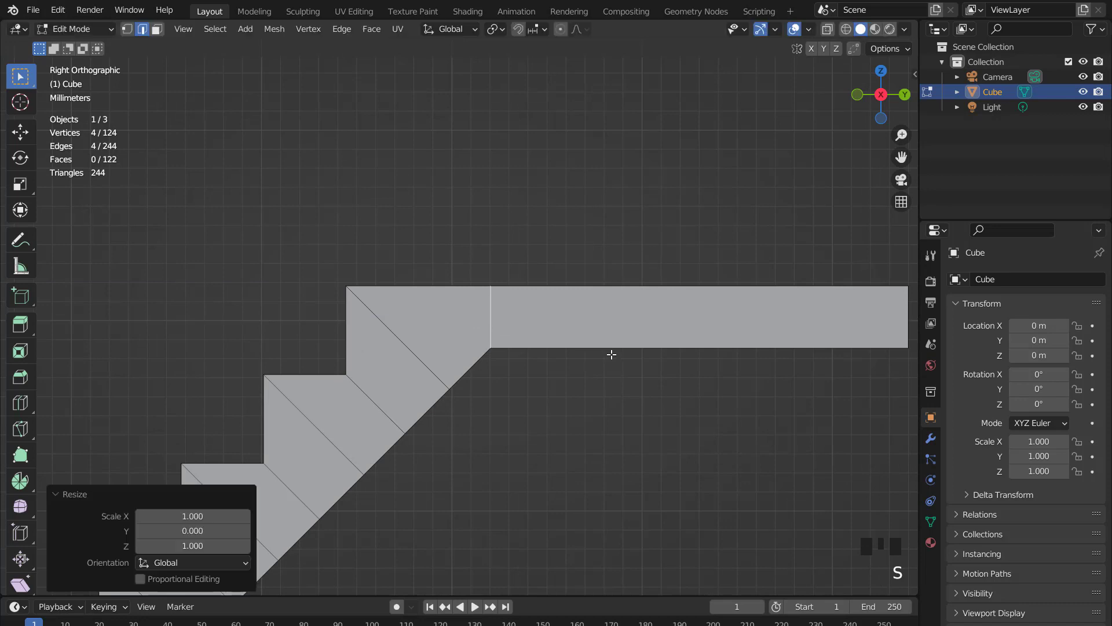
# Extrude the landing's side face about 0.0314 m outward to widen the landing beyond the stairs.
pyautogui.moveTo(611, 354); pyautogui.dragTo(589, 350, button='middle')
pyautogui.press('3')
pyautogui.click(589, 351)
pyautogui.press('KP_7')
pyautogui.scroll(-2, 589, 350)
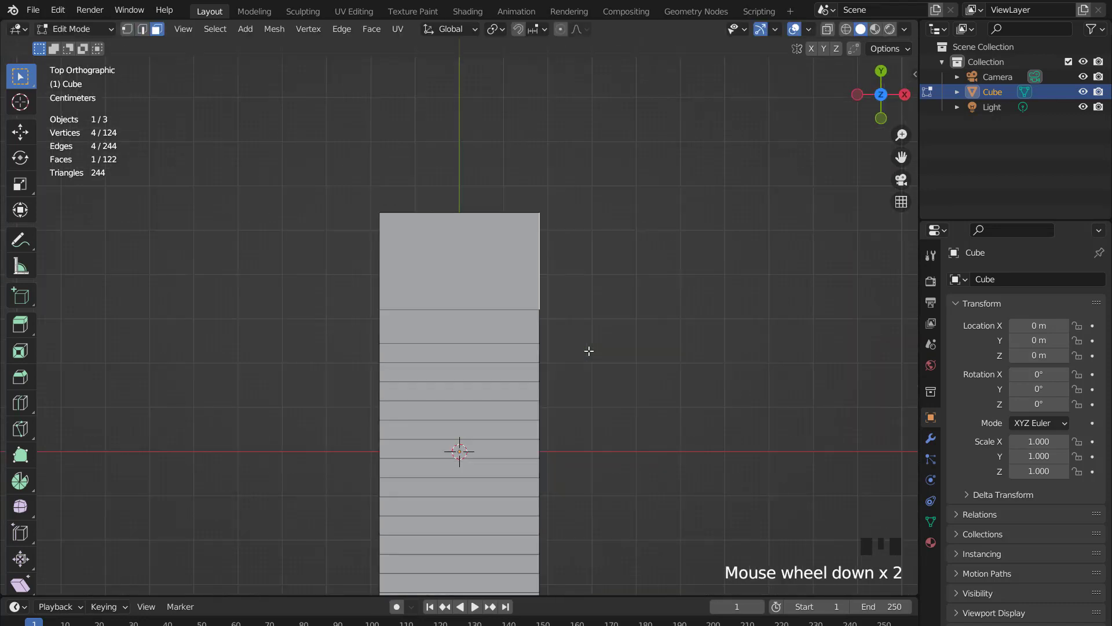
pyautogui.press('e')
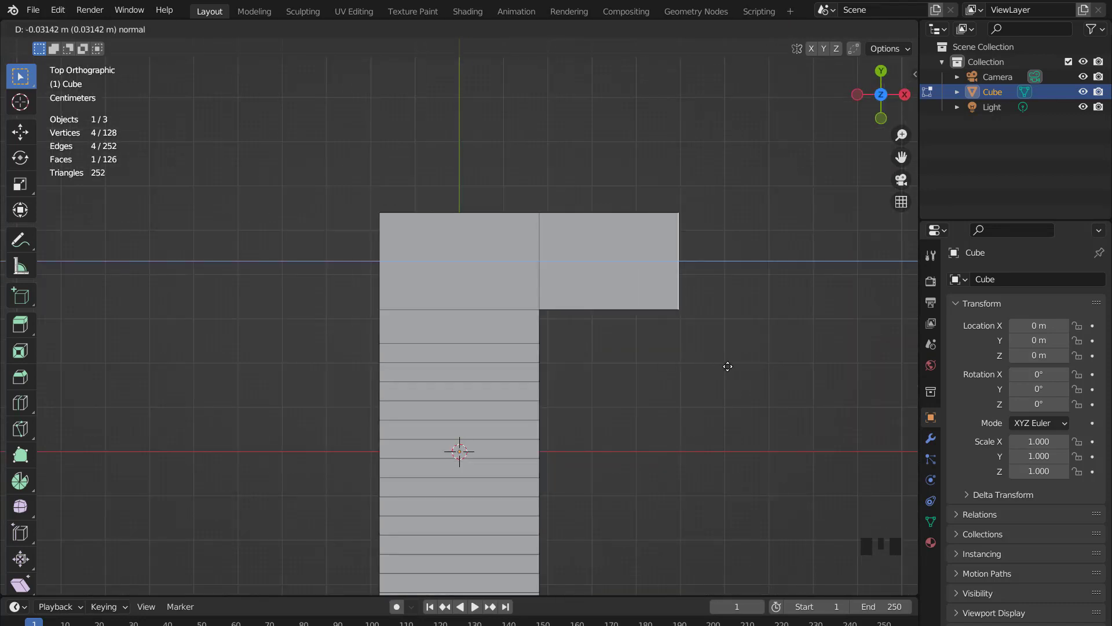
pyautogui.click(728, 367)
# Select the landing's two back faces and move them together along Y.
pyautogui.moveTo(728, 366); pyautogui.dragTo(422, 236, button='middle')
pyautogui.click(436, 372)
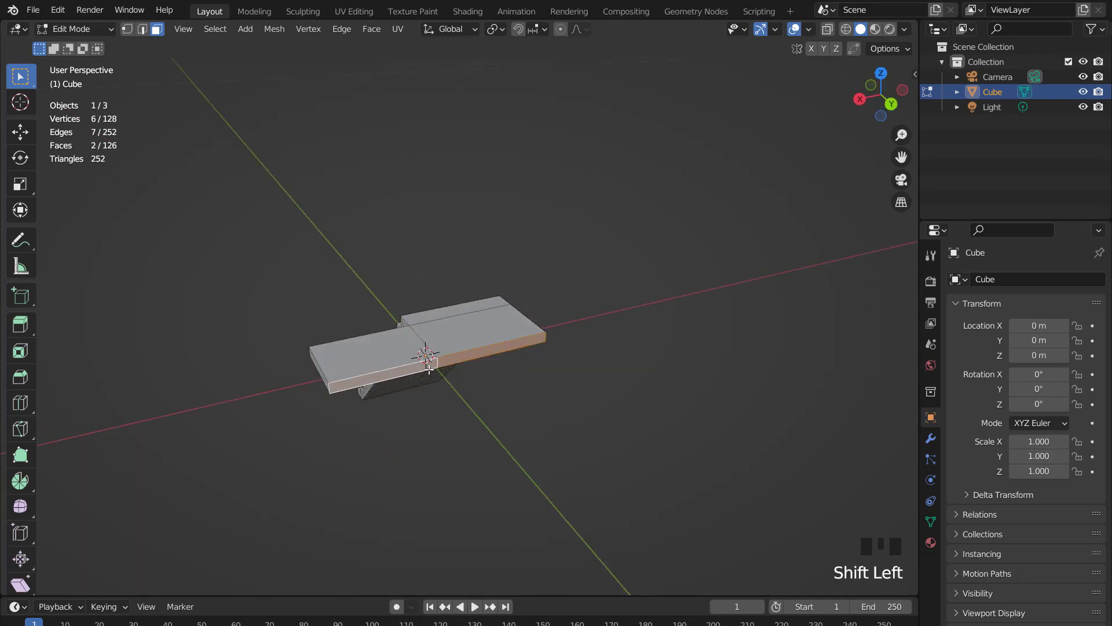
pyautogui.press('KP_7')
pyautogui.press('g')
pyautogui.click(460, 450)
# Select the edges across the lowest step and the top step as guides for the railing.
pyautogui.moveTo(459, 450); pyautogui.dragTo(514, 290, button='middle')
pyautogui.scroll(5, 521, 290)
pyautogui.press('1')
pyautogui.click(546, 404)
pyautogui.scroll(-3, 568, 373)
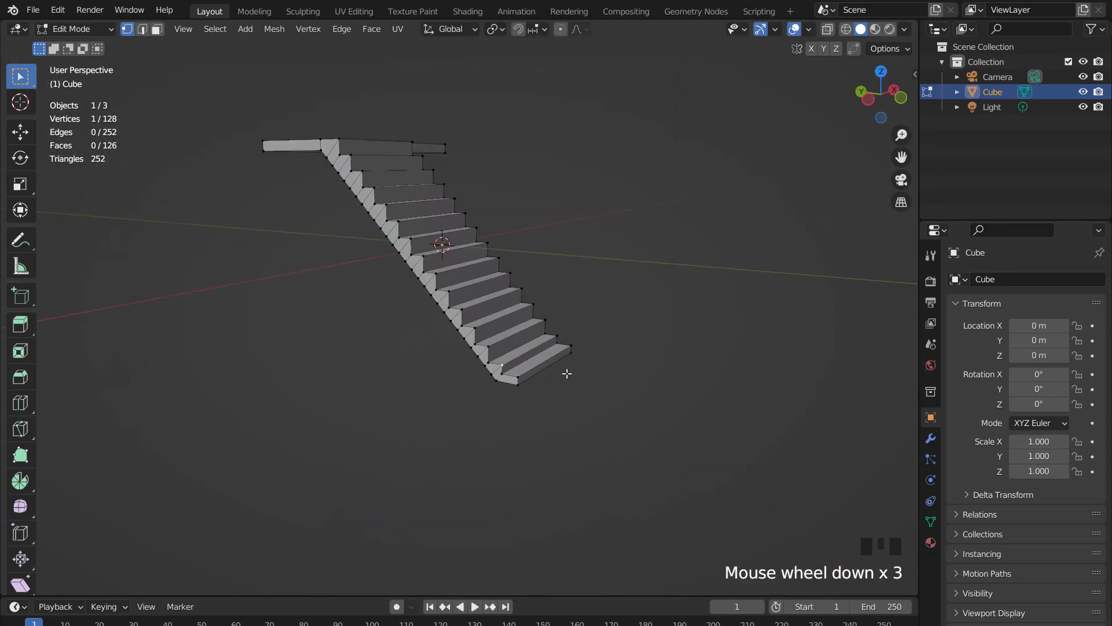
pyautogui.click(543, 351)
pyautogui.keyDown('shift'); pyautogui.moveTo(543, 351); pyautogui.dragTo(572, 447, button='middle'); pyautogui.keyUp('shift')
pyautogui.scroll(2, 474, 335)
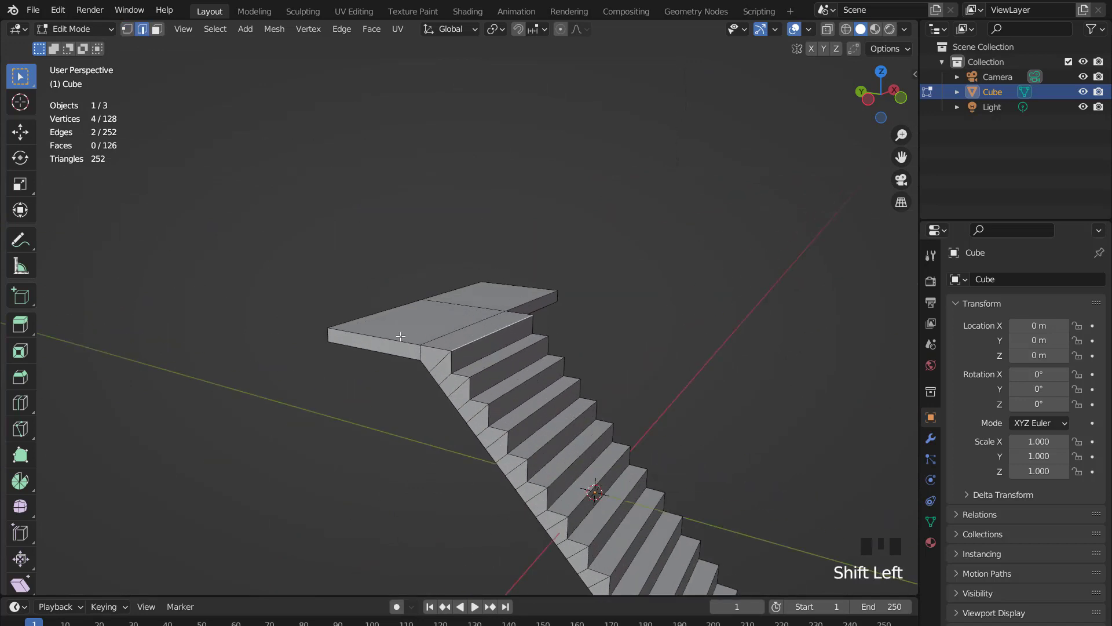
# Add the landing's outer corner vertices to the selection of railing guide edges.
pyautogui.moveTo(401, 336); pyautogui.dragTo(456, 378, button='middle')
pyautogui.press('1')
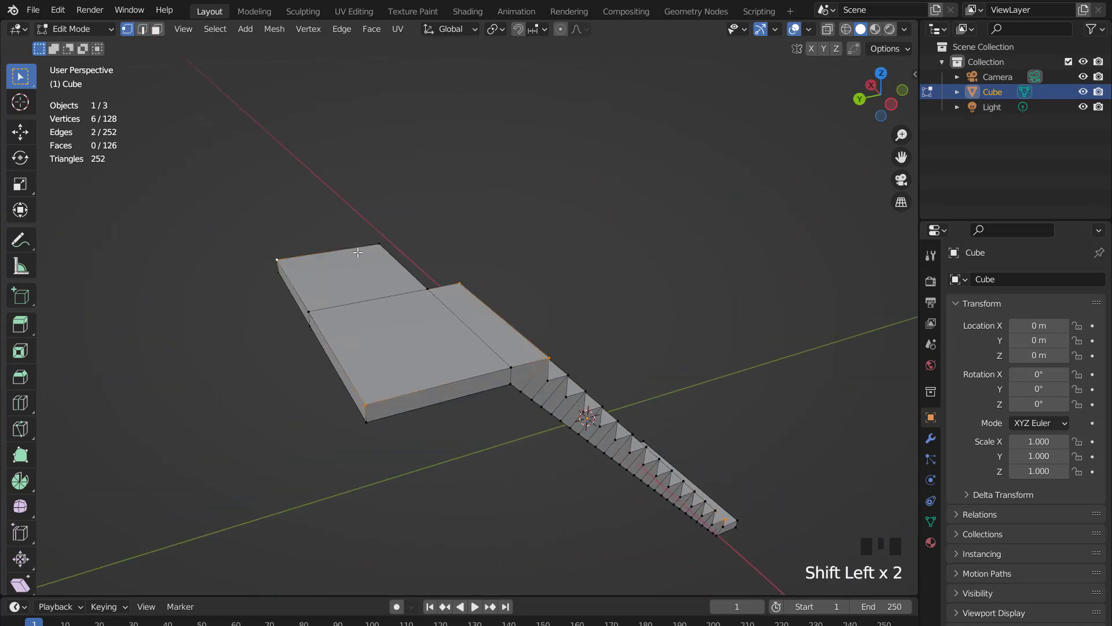
pyautogui.keyDown('shift'); pyautogui.click(358, 252); pyautogui.keyUp('shift')
pyautogui.scroll(-2, 357, 253)
pyautogui.moveTo(357, 253); pyautogui.dragTo(440, 315, button='middle')
pyautogui.scroll(-2, 473, 312)
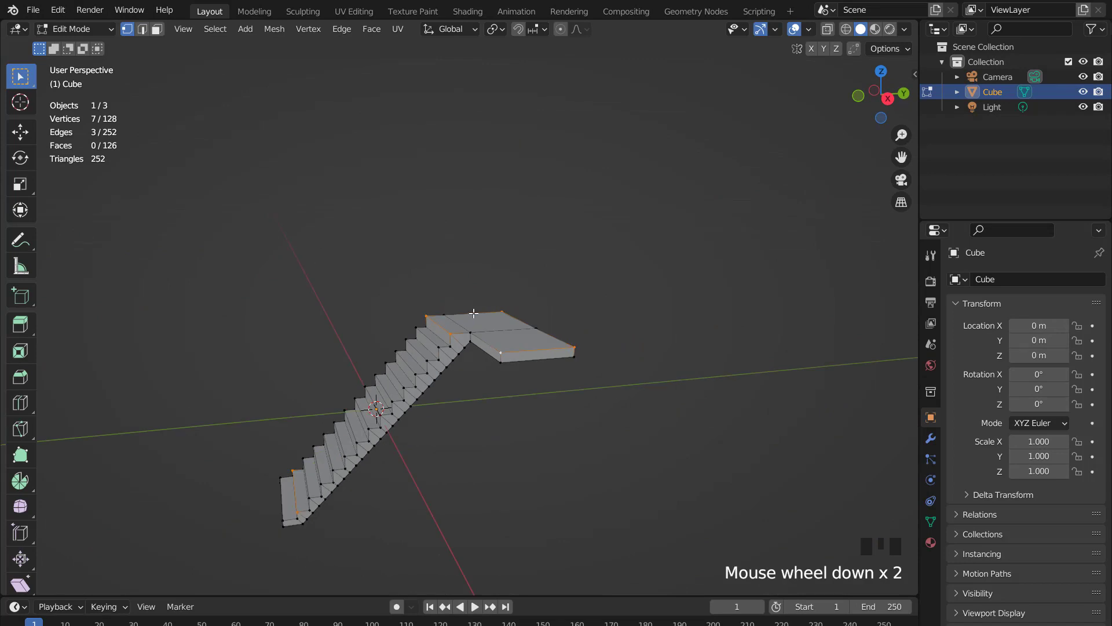
# Duplicate the selected edges and vertices upward above the stairs and separate them into their own object.
pyautogui.hotkey('shift', 'd')
pyautogui.click(481, 266)
pyautogui.press('p')
pyautogui.click(481, 266)
pyautogui.press('Tab')
# Edit the separated railing outline and connect the two corner vertices along the landing's back with an edge.
pyautogui.click(527, 294)
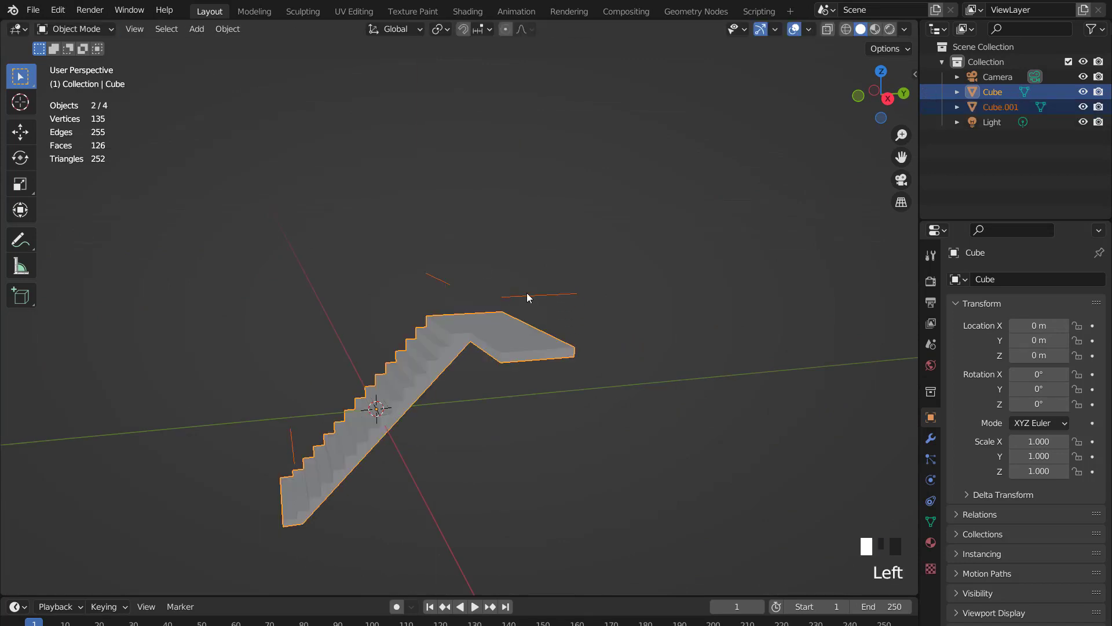
pyautogui.scroll(3, 532, 295)
pyautogui.press('Tab')
pyautogui.moveTo(568, 302); pyautogui.dragTo(581, 242, button='middle')
pyautogui.click(582, 242)
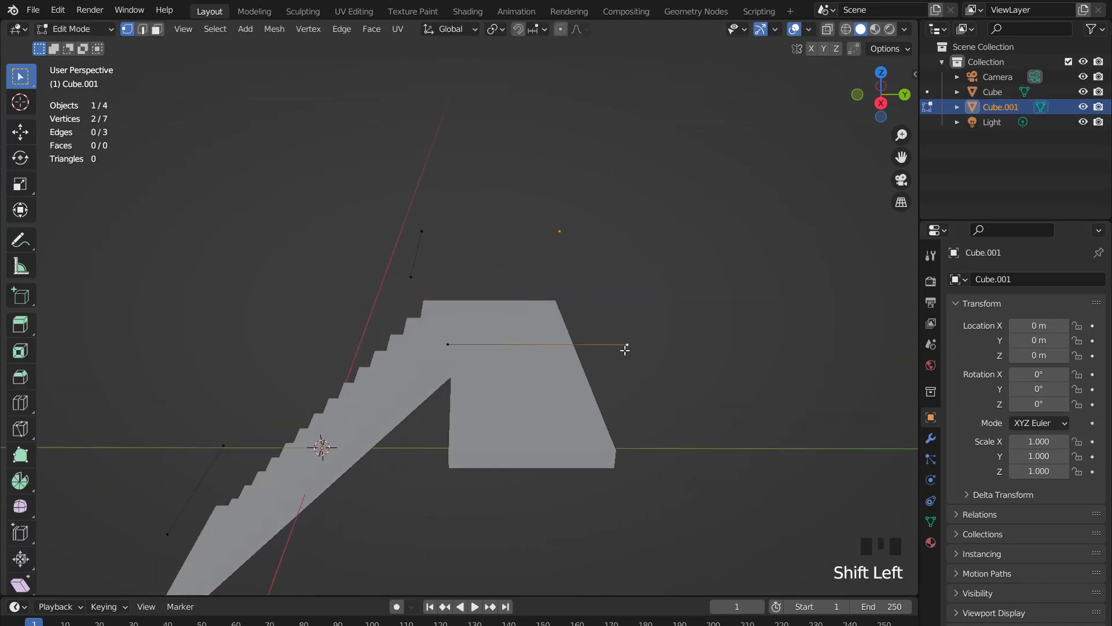
# Delete the railing outline's edge across the top step while keeping its vertices.
pyautogui.moveTo(625, 350); pyautogui.dragTo(464, 320, button='middle')
pyautogui.scroll(2, 462, 319)
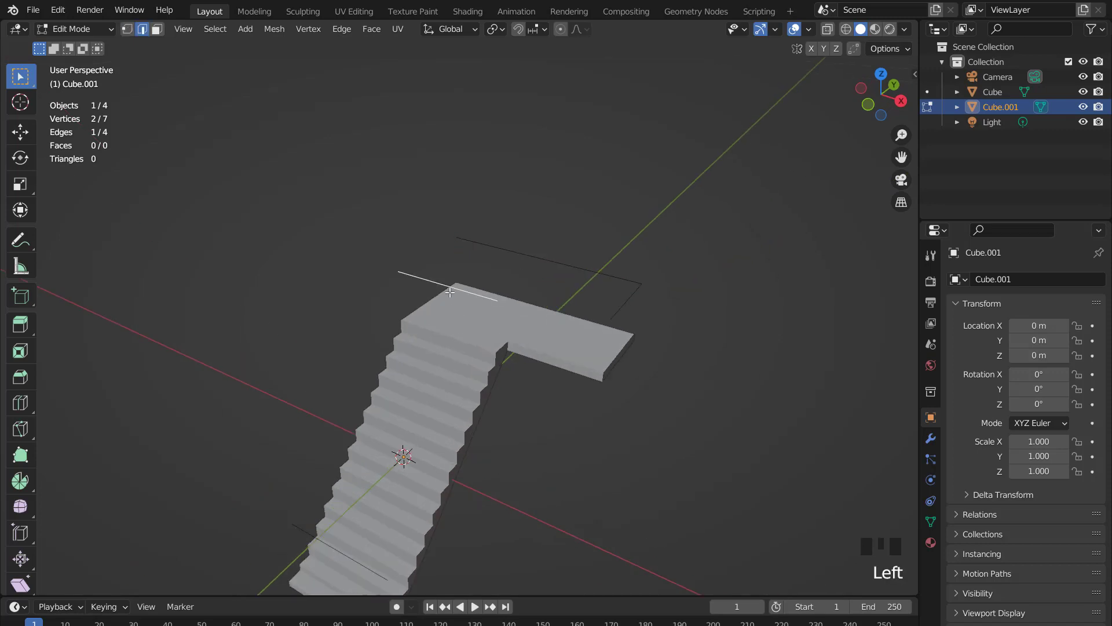
pyautogui.press('x')
pyautogui.click(348, 227)
# Connect the railing vertices along both sides of the stairs and delete the edge across the lowest step.
pyautogui.press('1')
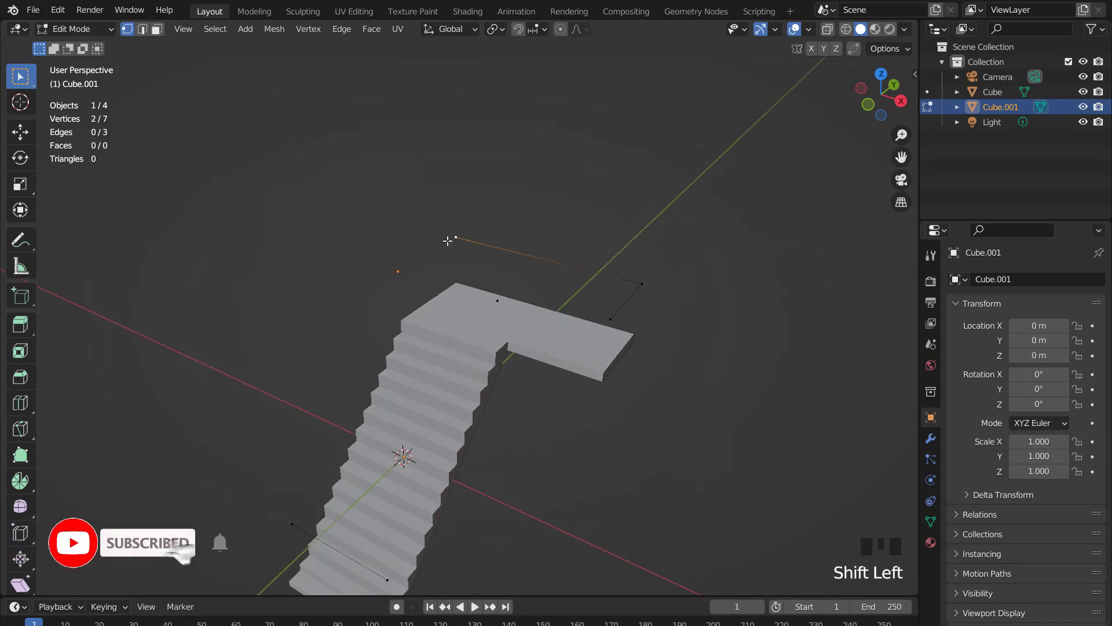
pyautogui.keyDown('shift'); pyautogui.moveTo(438, 334); pyautogui.dragTo(562, 226, button='middle'); pyautogui.keyUp('shift')
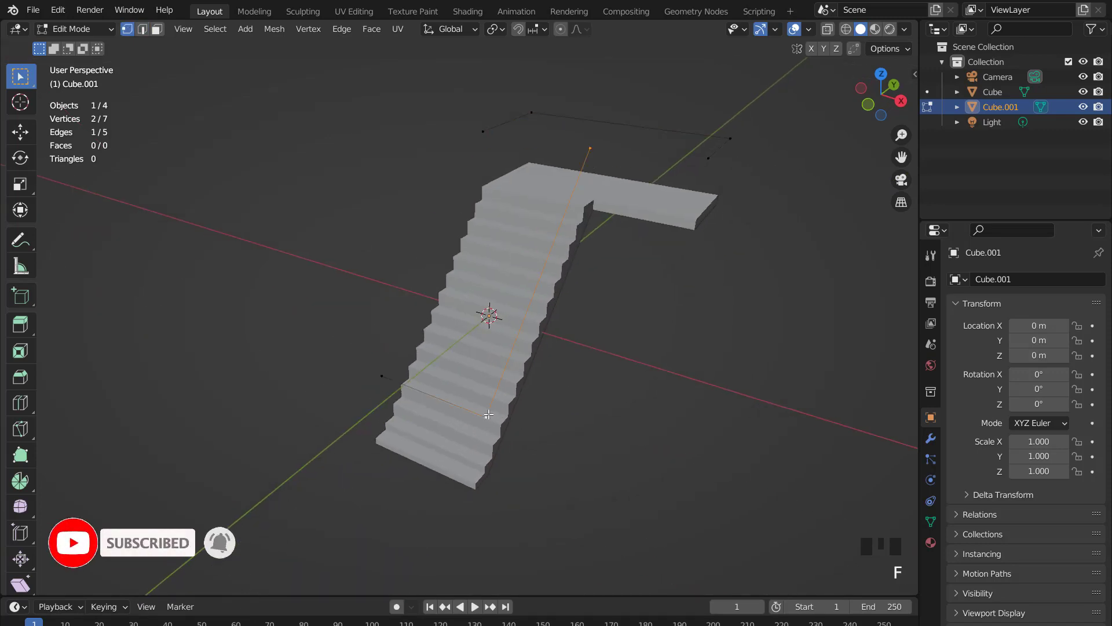
pyautogui.press('x')
pyautogui.click(362, 288)
pyautogui.moveTo(363, 288); pyautogui.dragTo(493, 342, button='middle')
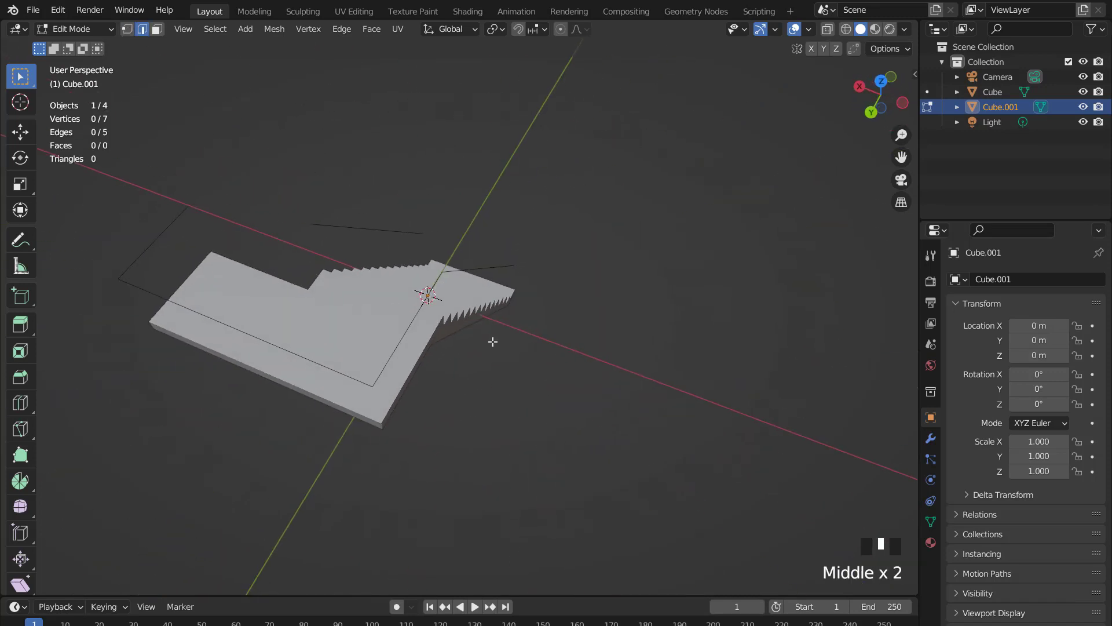
# Bevel the outline's three upper corner vertices by 0.00116 m with 2 segments and a Superellipse profile, then leave Edit Mode.
pyautogui.press('1')
pyautogui.keyDown('shift'); pyautogui.click(376, 375); pyautogui.keyUp('shift')
pyautogui.moveTo(376, 374); pyautogui.dragTo(610, 347, button='middle')
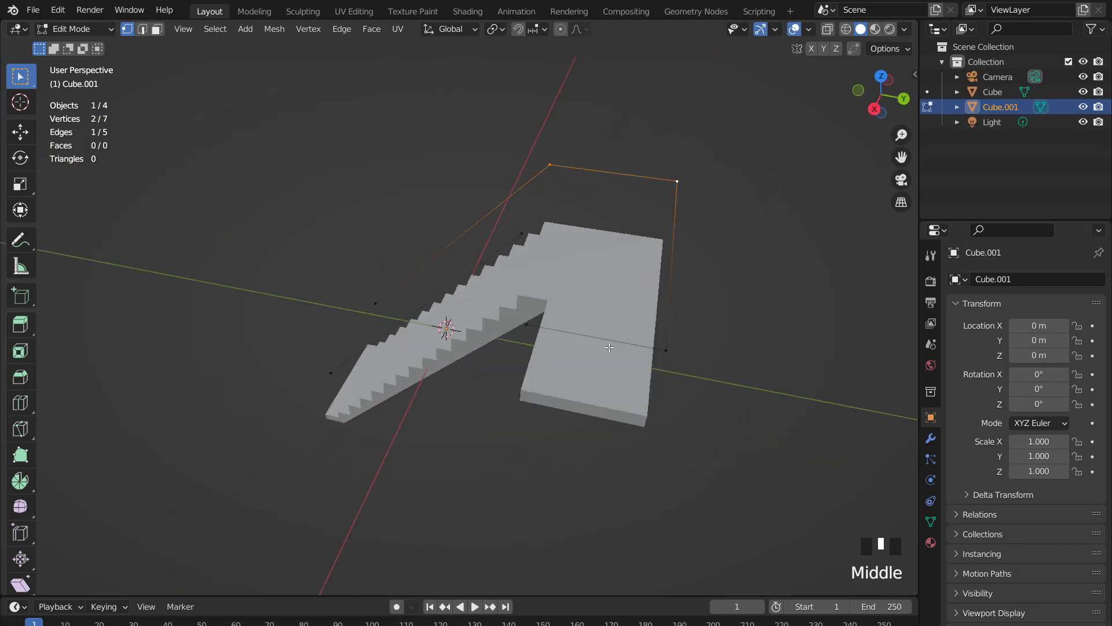
pyautogui.keyDown('shift'); pyautogui.click(532, 324); pyautogui.keyUp('shift')
pyautogui.moveTo(532, 323); pyautogui.dragTo(524, 271, button='middle')
pyautogui.click(542, 277)
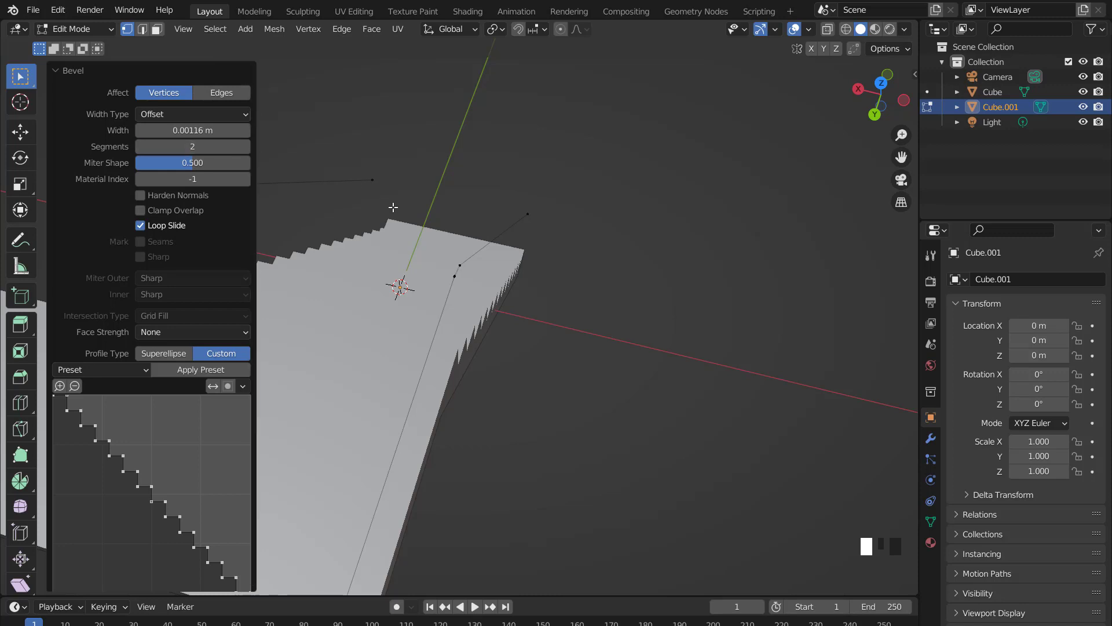
pyautogui.moveTo(393, 206); pyautogui.dragTo(362, 226, button='middle')
pyautogui.scroll(2, 362, 226)
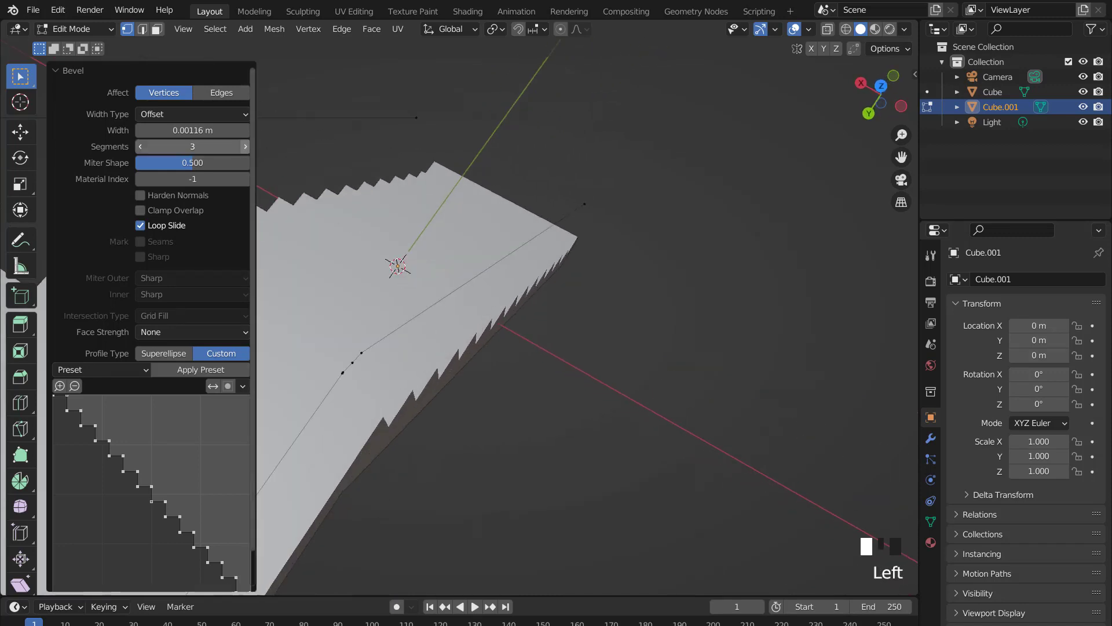
pyautogui.click(163, 353)
pyautogui.scroll(-2, 470, 367)
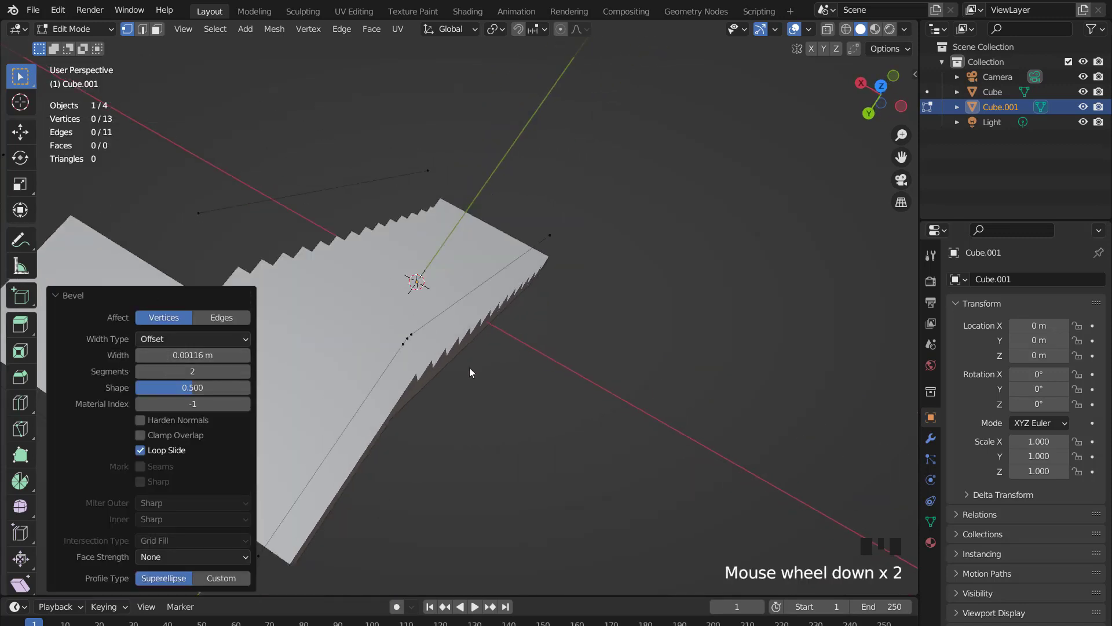
pyautogui.moveTo(469, 367); pyautogui.dragTo(349, 283, button='middle')
pyautogui.press('Tab')
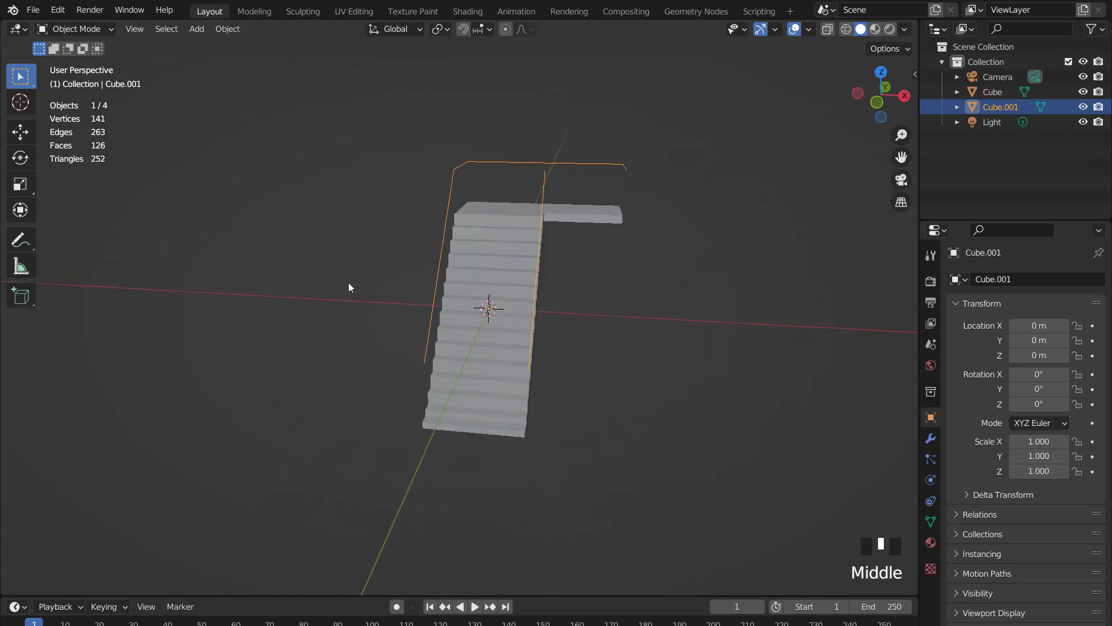
# Raise the railing outline slightly along Z above the stairs in the right side view.
pyautogui.press('KP_3')
pyautogui.keyDown('shift'); pyautogui.moveTo(556, 269); pyautogui.dragTo(531, 335, button='middle'); pyautogui.keyUp('shift')
pyautogui.scroll(2, 554, 328)
pyautogui.press('g')
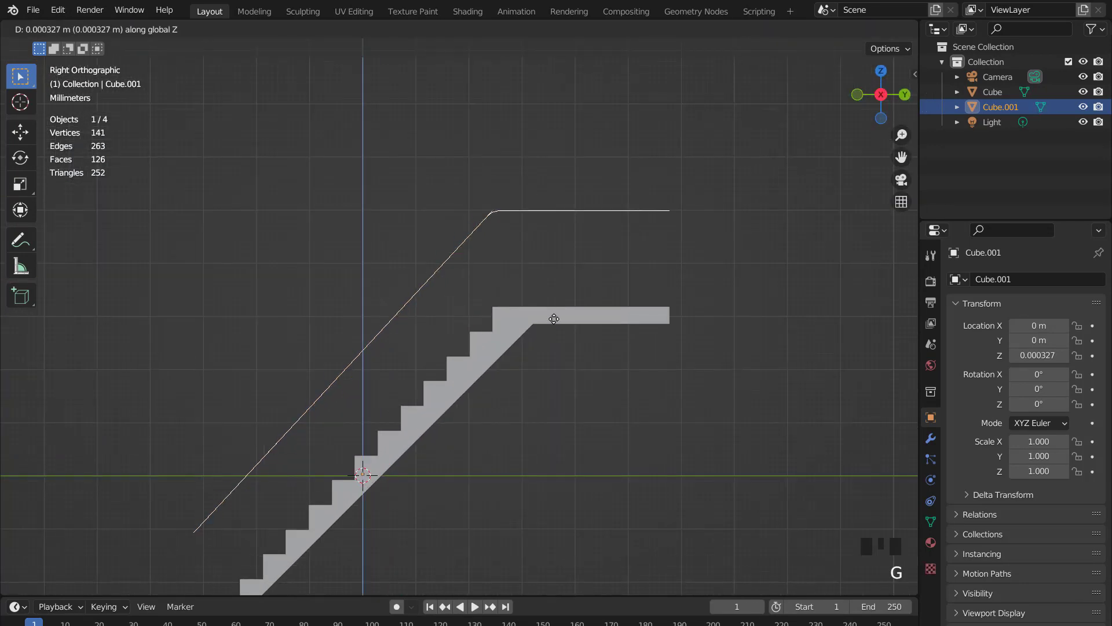
pyautogui.click(551, 325)
# Convert the railing outline from a mesh to a curve.
pyautogui.scroll(-3, 496, 288)
pyautogui.moveTo(496, 288); pyautogui.dragTo(560, 165, button='middle')
pyautogui.press('KP_7')
pyautogui.moveTo(519, 201); pyautogui.dragTo(623, 199, button='right')
# Give the railing curve a round bevel with a depth of 0.01 m.
pyautogui.click(932, 501)
pyautogui.click(1032, 344)
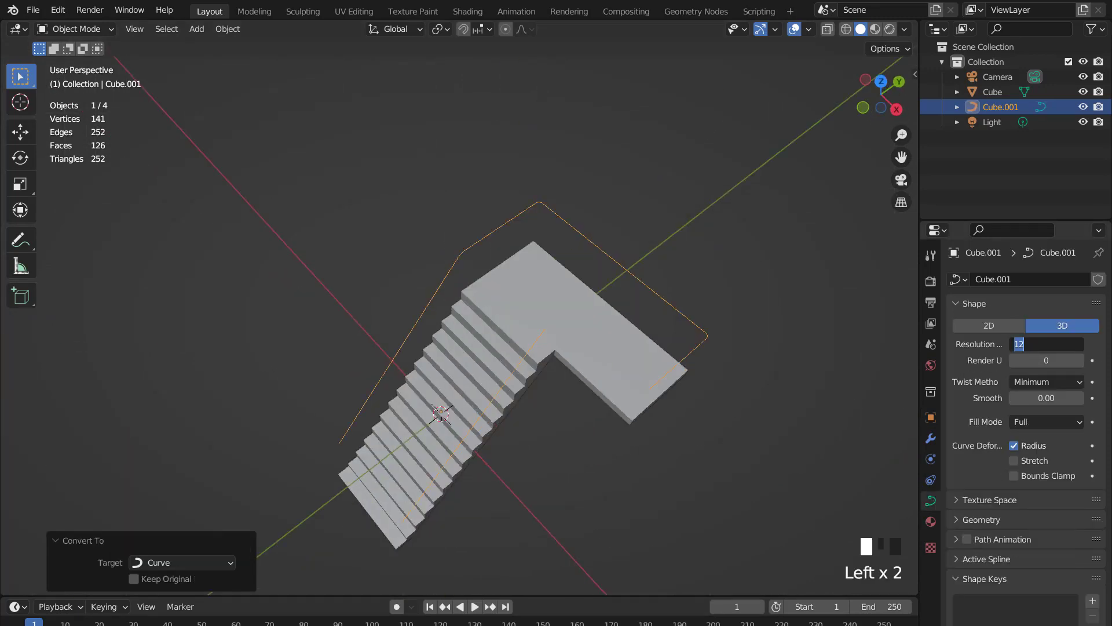
pyautogui.click(957, 519)
pyautogui.scroll(-4, 960, 482)
pyautogui.click(1079, 542)
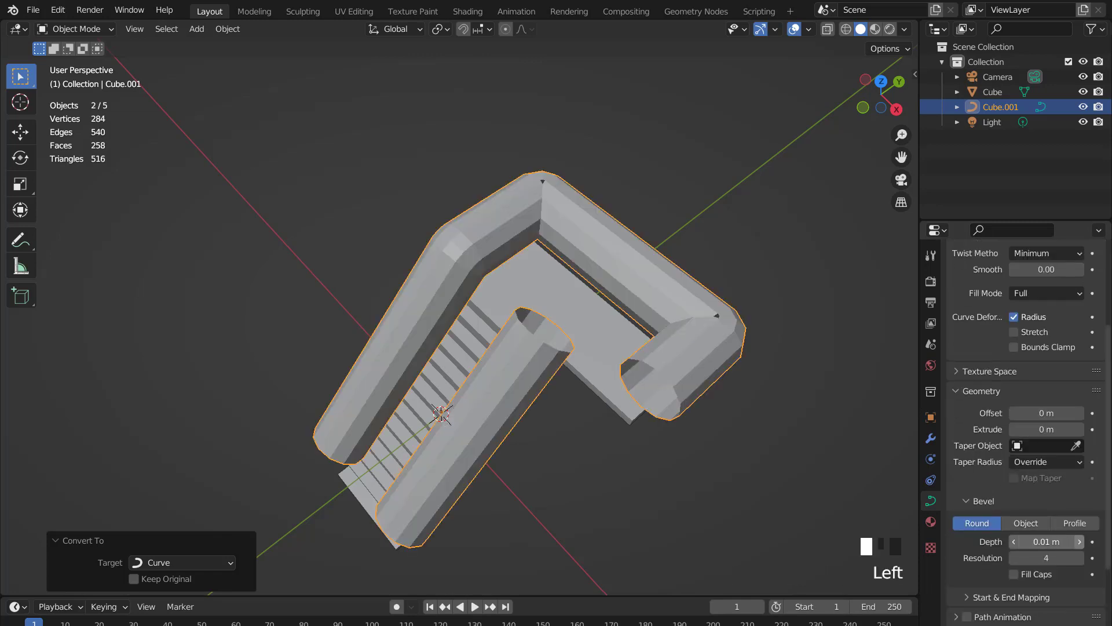
# Apply all transforms to the railing curve and set its bevel depth to 0.001 m.
pyautogui.moveTo(673, 443); pyautogui.dragTo(513, 343, button='middle')
pyautogui.hotkey('ctrl', 'a')
pyautogui.click(506, 334)
pyautogui.scroll(-2, 512, 343)
pyautogui.scroll(4, 513, 343)
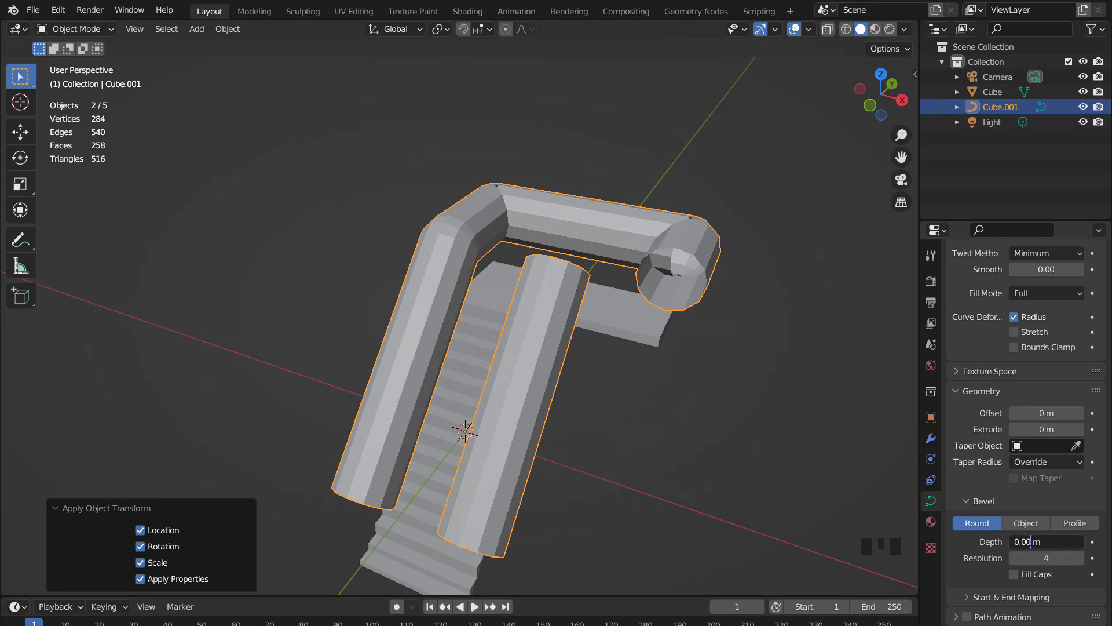
pyautogui.write('1')
pyautogui.press('Return')
# Shade the railing tubes smooth.
pyautogui.moveTo(637, 440); pyautogui.dragTo(564, 403, button='middle')
pyautogui.scroll(3, 555, 336)
pyautogui.rightClick(488, 201)
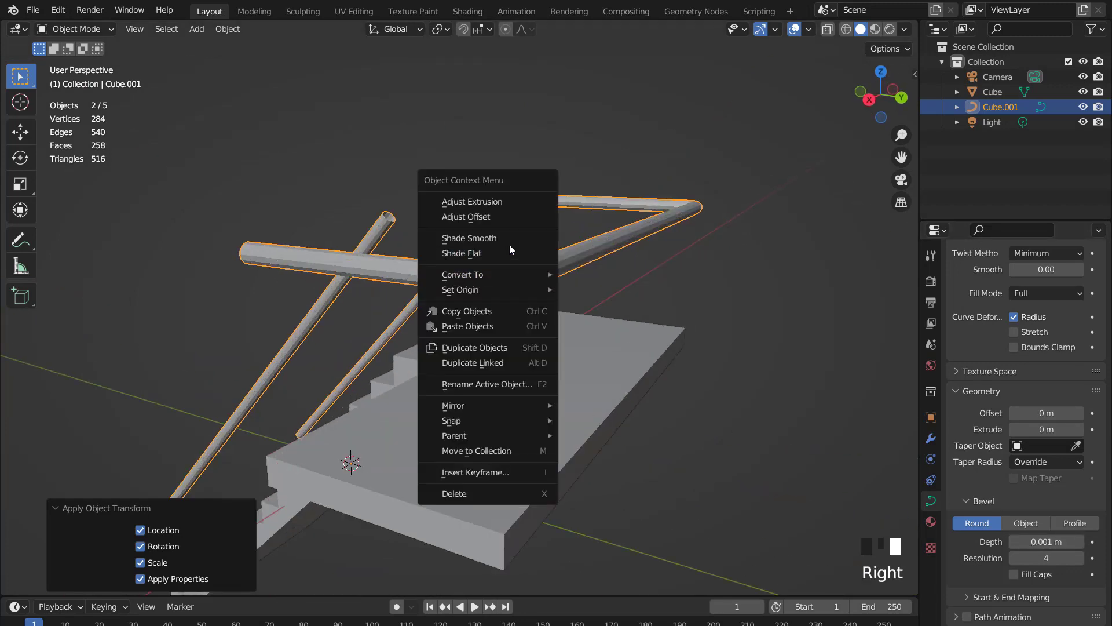
pyautogui.click(507, 241)
# Thin the railing tubes by setting the curve's bevel depth to 0.0005 m.
pyautogui.press('KP_3')
pyautogui.moveTo(508, 241); pyautogui.dragTo(641, 372, button='middle')
pyautogui.press('KP_3')
pyautogui.press('ctrl+KP_3')
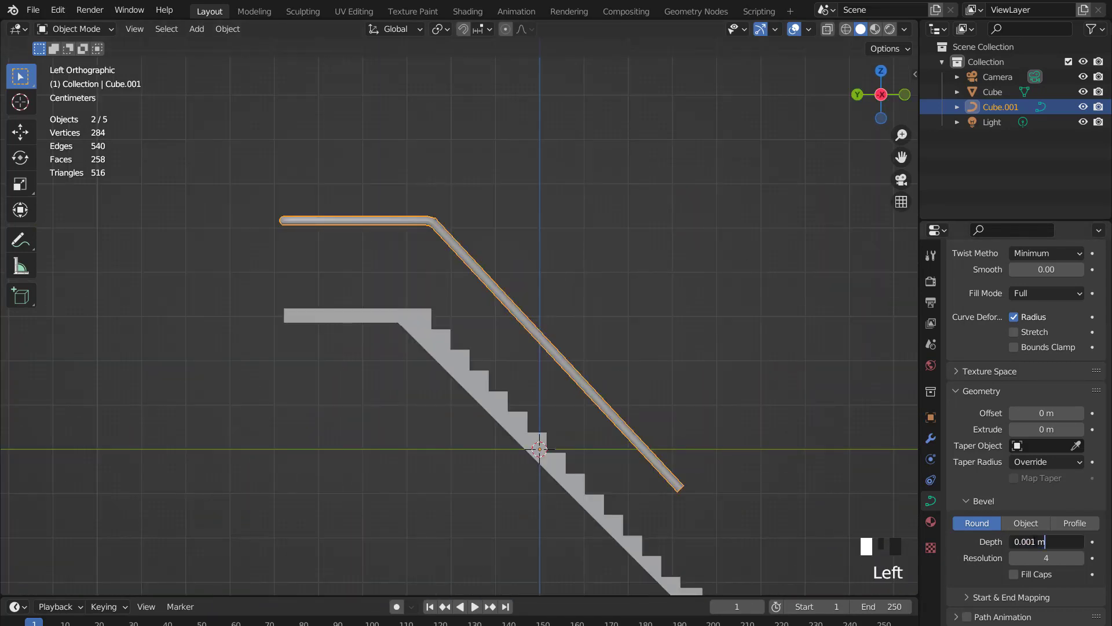
pyautogui.press('Return')
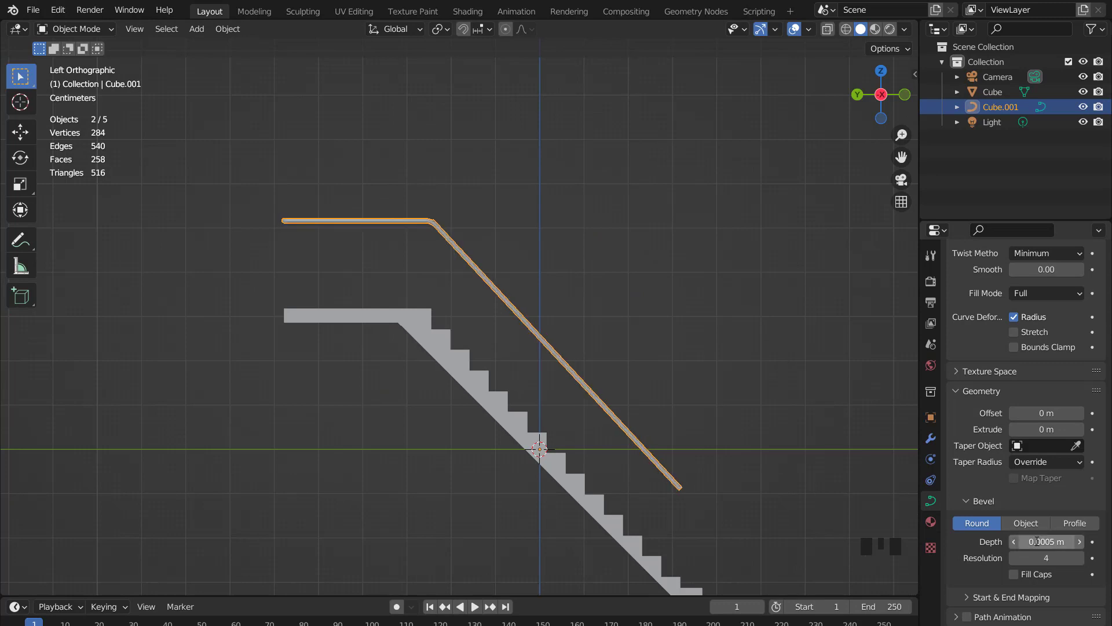
pyautogui.moveTo(658, 384); pyautogui.dragTo(632, 397, button='middle')
pyautogui.press('KP_3')
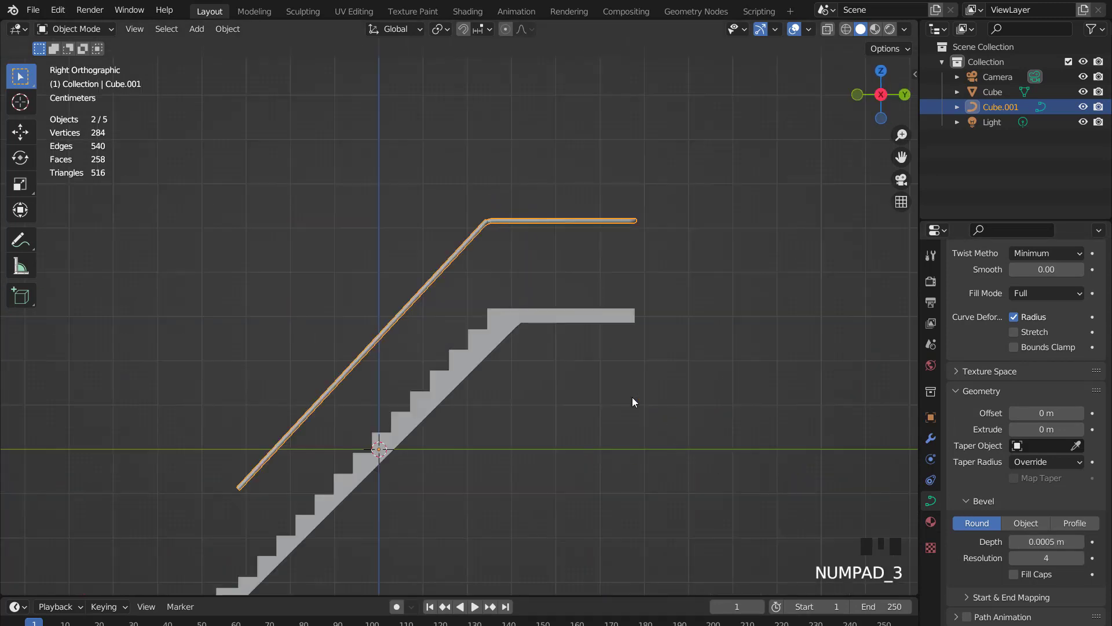
# Add an Array modifier to the railing with a count of 4 and relative offset factors X 0 and Z -0.1.
pyautogui.click(931, 438)
pyautogui.moveTo(979, 280); pyautogui.dragTo(843, 321)
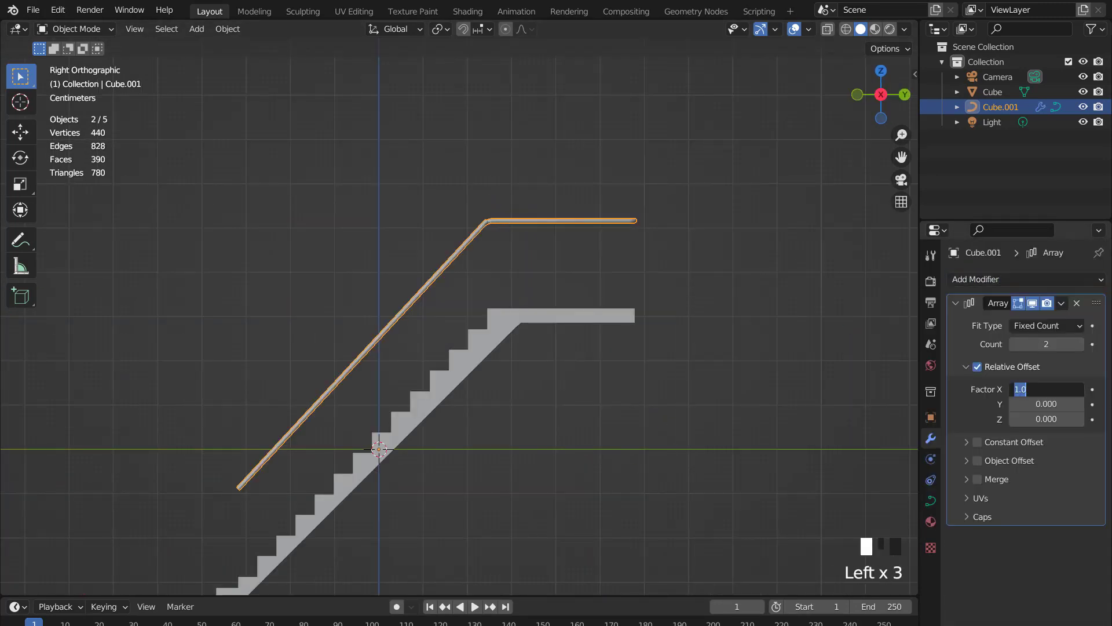
pyautogui.tripleClick(1015, 419)
pyautogui.tripleClick(1015, 419)
pyautogui.tripleClick(1015, 419)
pyautogui.click(1016, 420)
pyautogui.click(1015, 420)
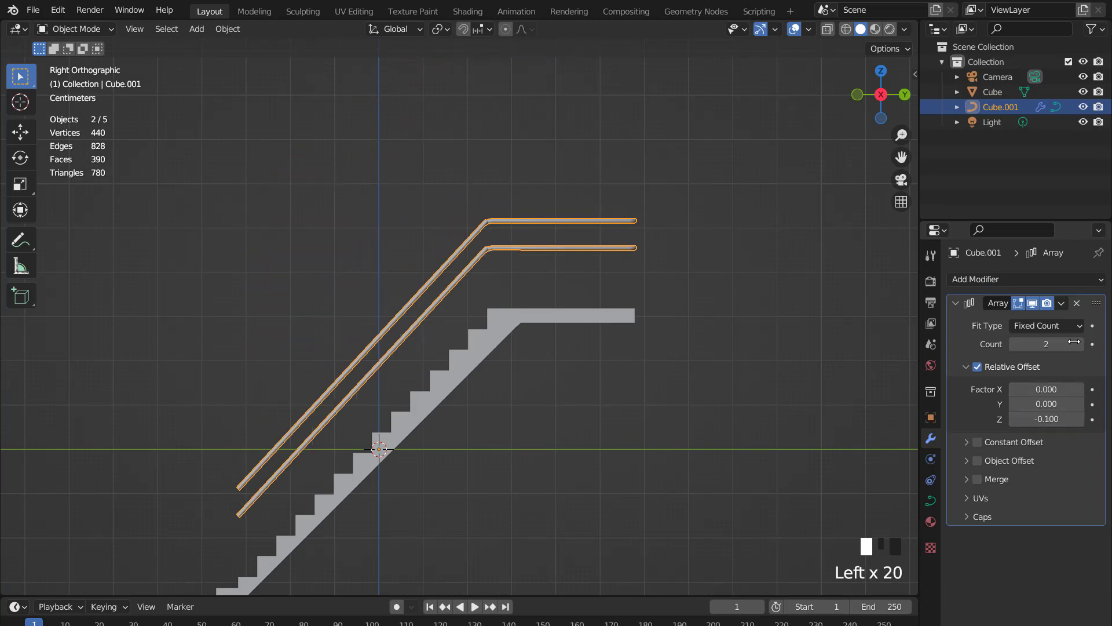
pyautogui.click(1074, 344)
pyautogui.click(1074, 343)
# Raise the arrayed railing along Z so the lowest rail has more clearance above the landing.
pyautogui.scroll(1, 554, 298)
pyautogui.press('g')
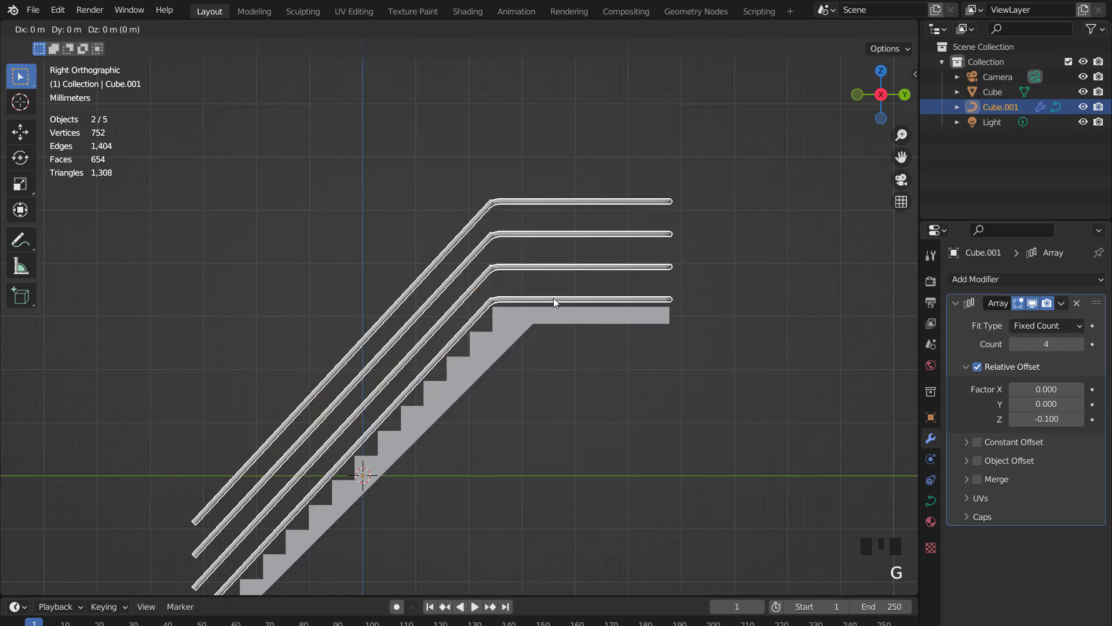
pyautogui.press('z')
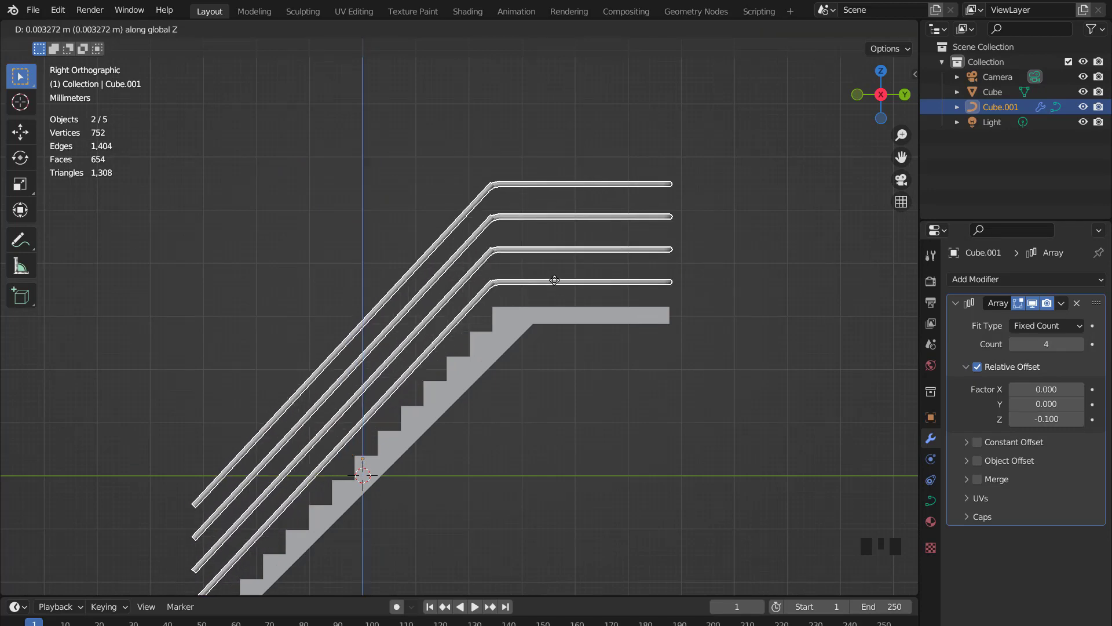
pyautogui.click(596, 307)
# Select the railing points along the stairs' outer long side in top view and move them inward 0.001073 m along X.
pyautogui.moveTo(596, 307); pyautogui.dragTo(639, 310, button='middle')
pyautogui.press('KP_7')
pyautogui.press('Tab')
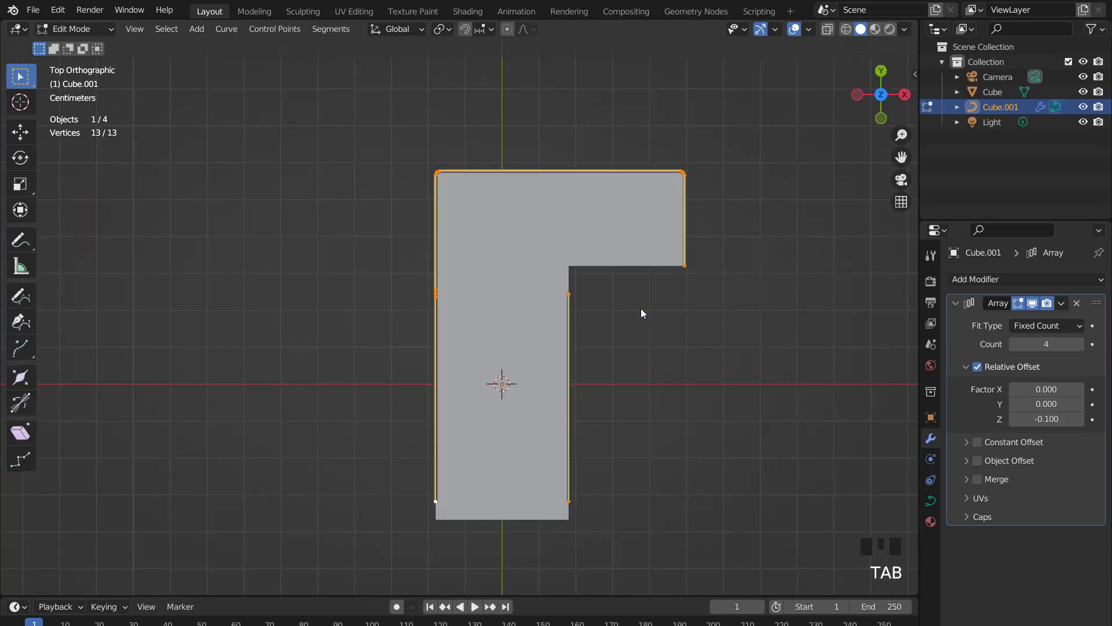
pyautogui.moveTo(370, 108); pyautogui.dragTo(462, 519)
pyautogui.scroll(3, 522, 440)
pyautogui.keyDown('shift'); pyautogui.moveTo(529, 432); pyautogui.dragTo(519, 228, button='middle'); pyautogui.keyUp('shift')
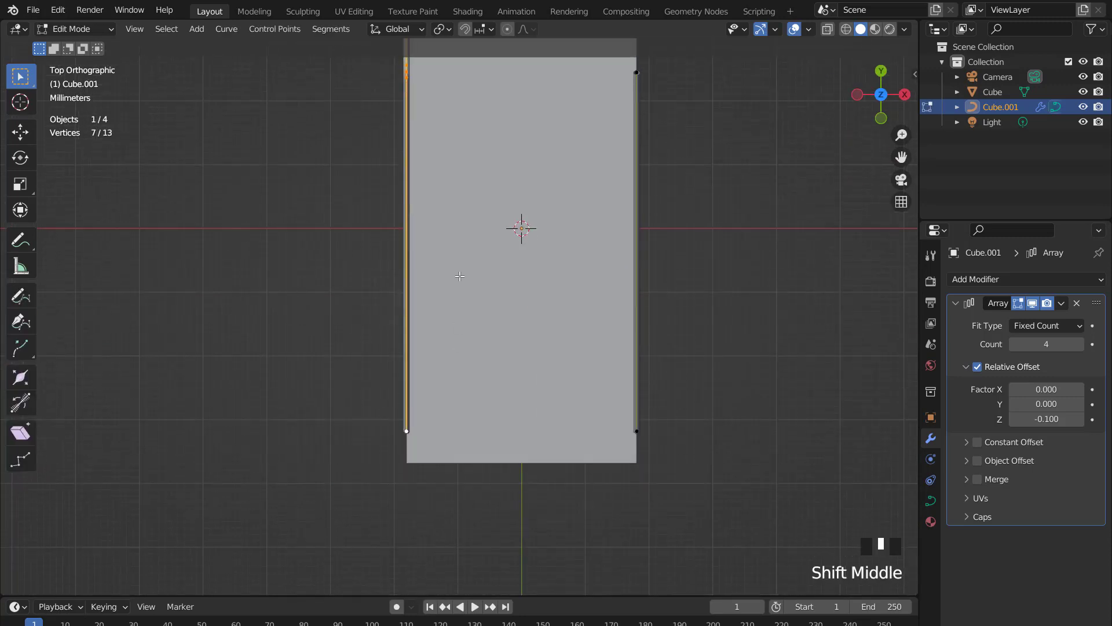
pyautogui.scroll(2, 461, 280)
pyautogui.press('g')
pyautogui.press('x')
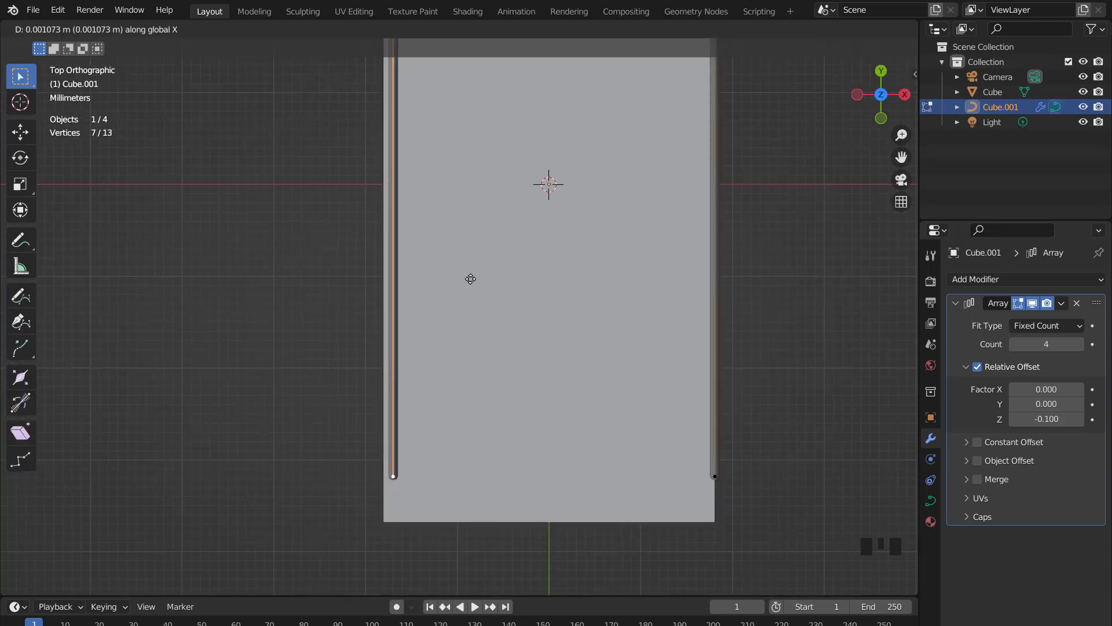
pyautogui.click(469, 278)
pyautogui.click(498, 398)
# Select the railing points on the stairs' inner side and the landing's far end and move them -0.001073 m along X.
pyautogui.scroll(-3, 624, 278)
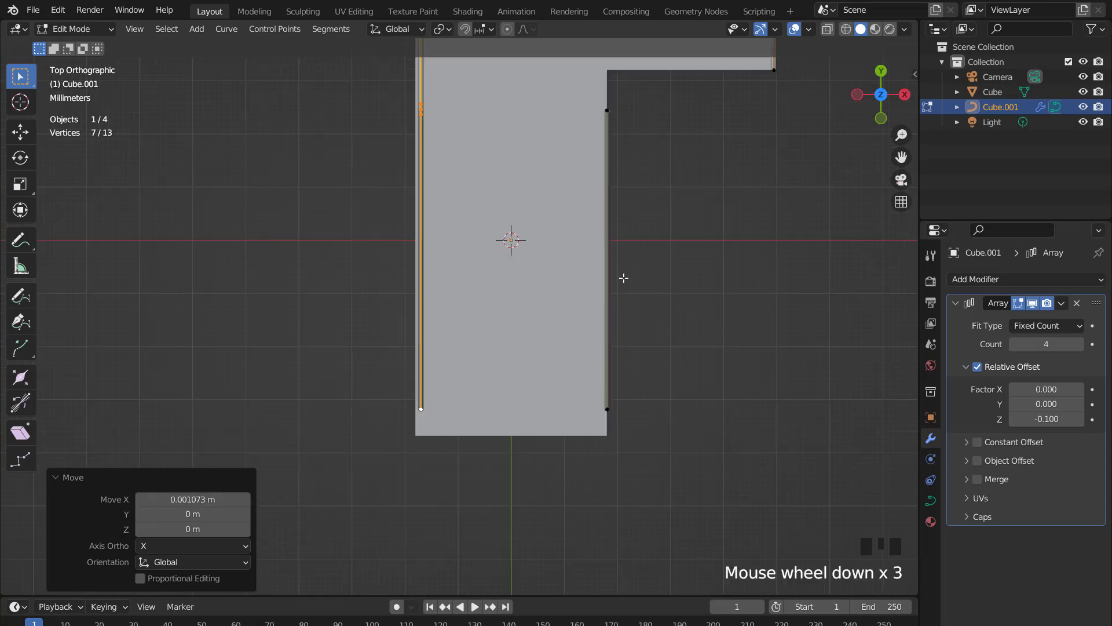
pyautogui.keyDown('shift'); pyautogui.moveTo(624, 278); pyautogui.dragTo(531, 350, button='middle'); pyautogui.keyUp('shift')
pyautogui.moveTo(496, 165); pyautogui.dragTo(552, 518)
pyautogui.scroll(1, 554, 522)
pyautogui.scroll(-3, 580, 324)
pyautogui.keyDown('shift'); pyautogui.moveTo(580, 57); pyautogui.dragTo(637, 214); pyautogui.keyUp('shift')
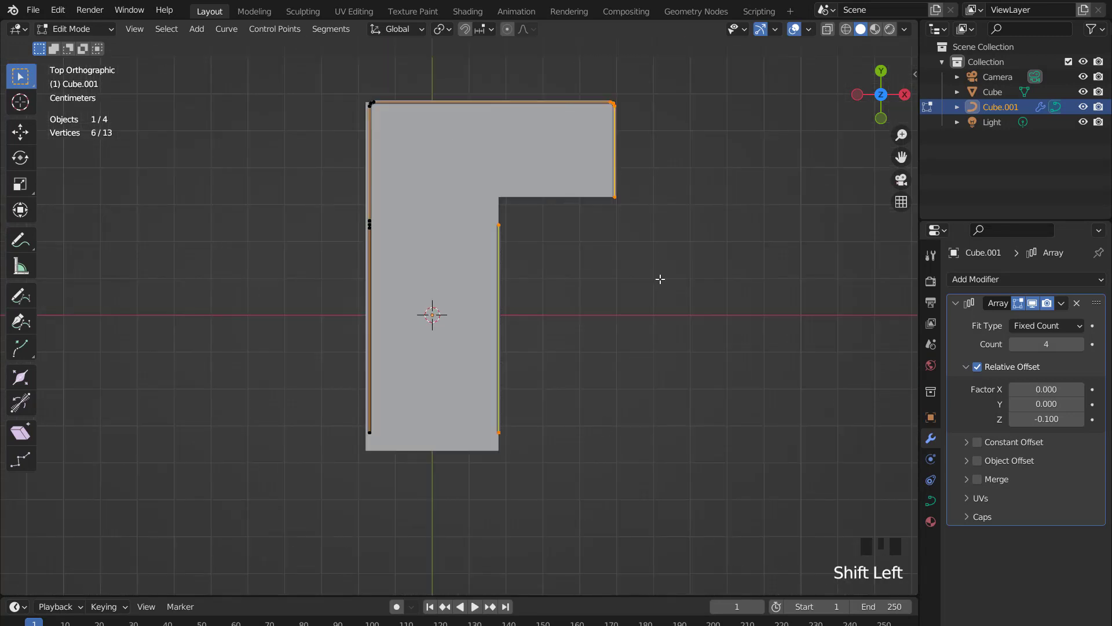
pyautogui.scroll(3, 660, 279)
pyautogui.press('g')
pyautogui.press('x')
pyautogui.click(613, 360)
pyautogui.click(174, 499)
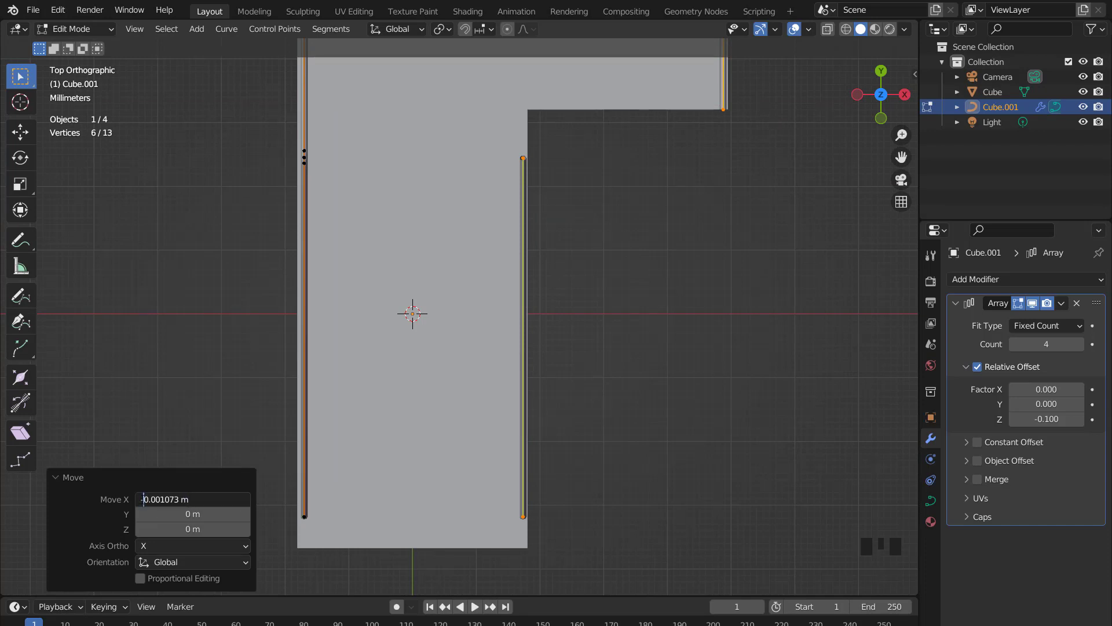
pyautogui.press('Return')
# Move the railing points along the landing's back edge inward by -0.000754 m along Y and leave Edit Mode.
pyautogui.scroll(-4, 605, 378)
pyautogui.moveTo(361, 109); pyautogui.dragTo(624, 160)
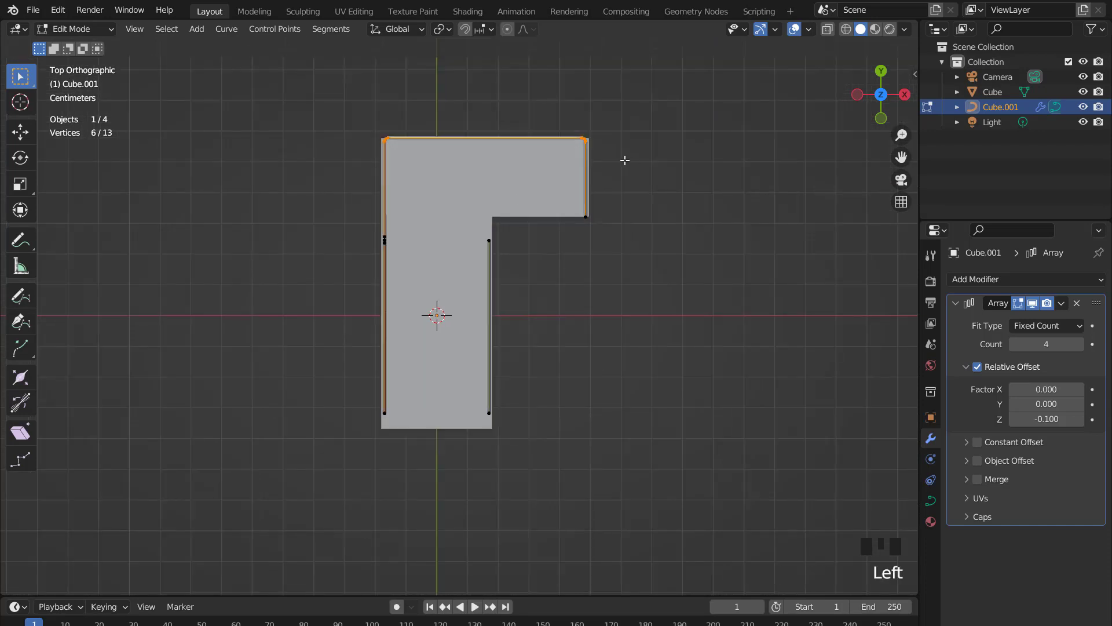
pyautogui.press('g')
pyautogui.click(628, 162)
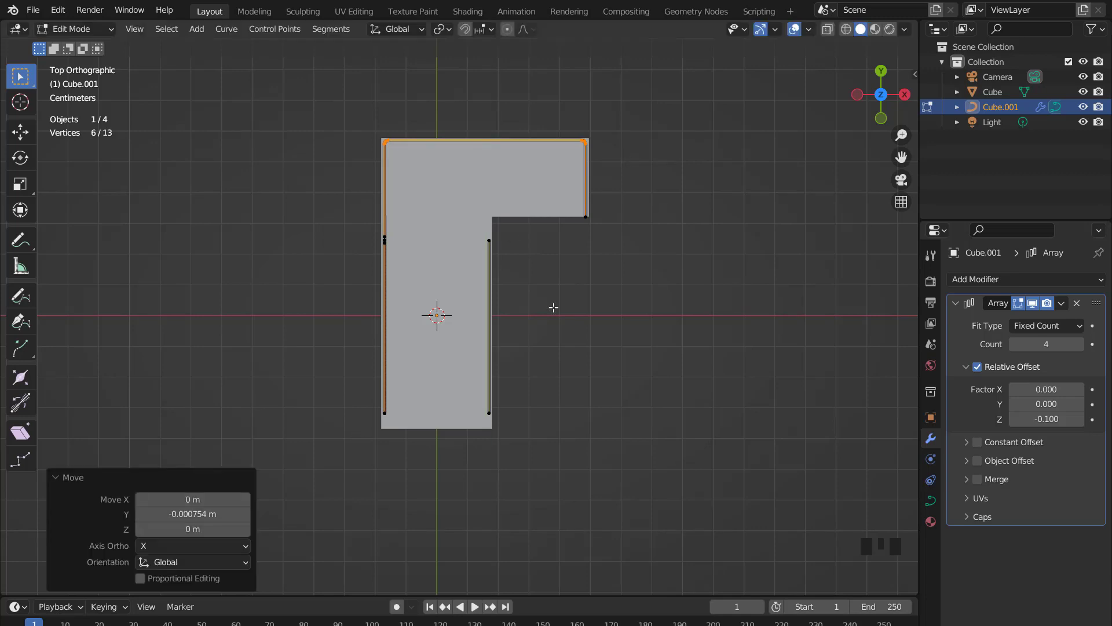
pyautogui.scroll(2, 554, 308)
pyautogui.scroll(2, 569, 330)
pyautogui.moveTo(569, 331); pyautogui.dragTo(556, 273, button='middle')
pyautogui.press('Tab')
# Add a cylinder with 20 vertices and Triangle Fan caps.
pyautogui.press('KP_1')
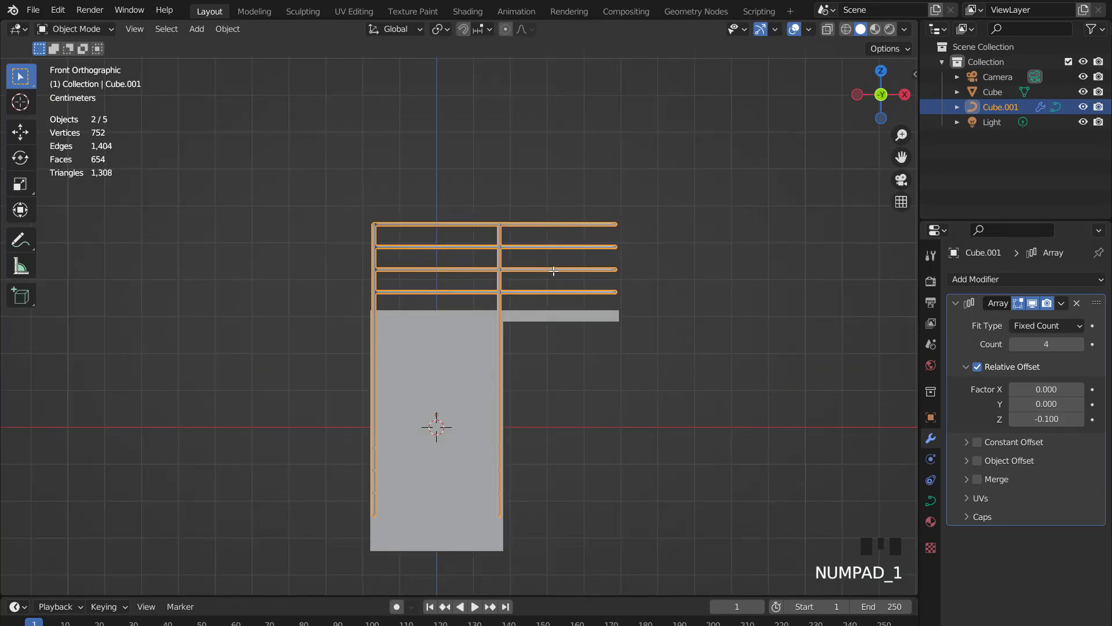
pyautogui.click(195, 31)
pyautogui.click(350, 124)
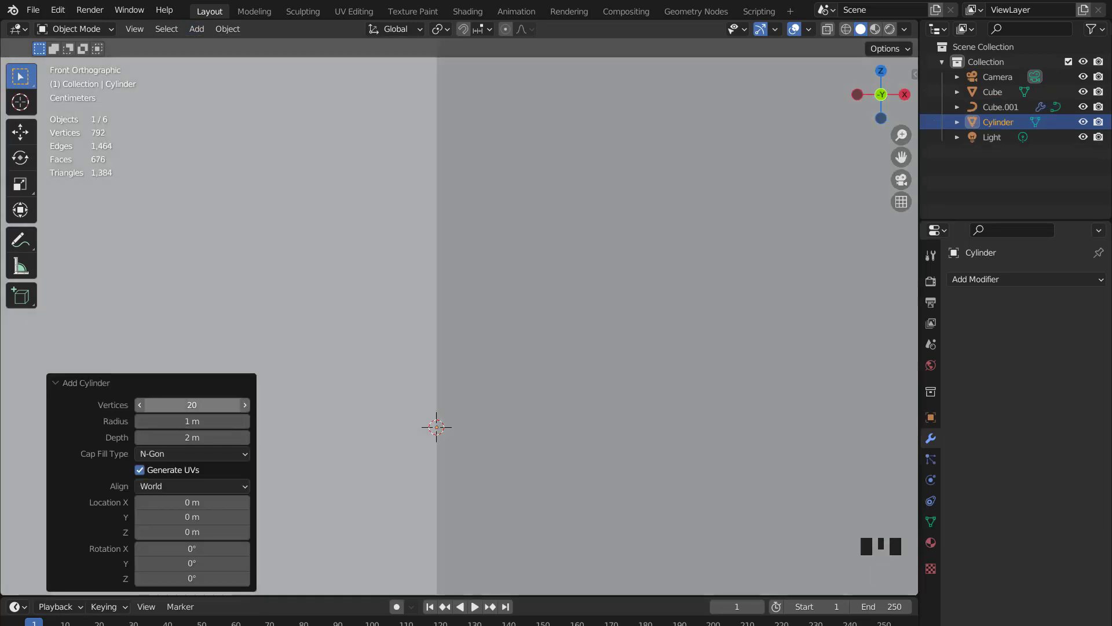
pyautogui.click(176, 454)
pyautogui.click(164, 502)
# Scale the cylinder down uniformly in several passes until it is narrower than the stairs.
pyautogui.scroll(-3, 484, 403)
pyautogui.press('s')
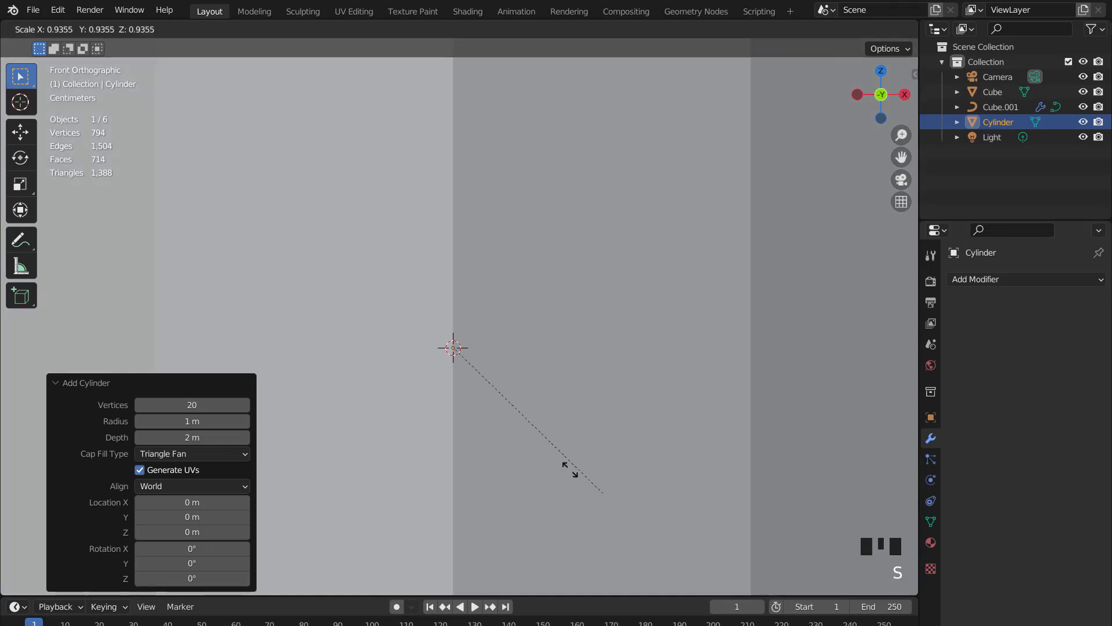
pyautogui.click(497, 408)
pyautogui.press('s')
pyautogui.click(502, 391)
pyautogui.press('s')
pyautogui.press('s')
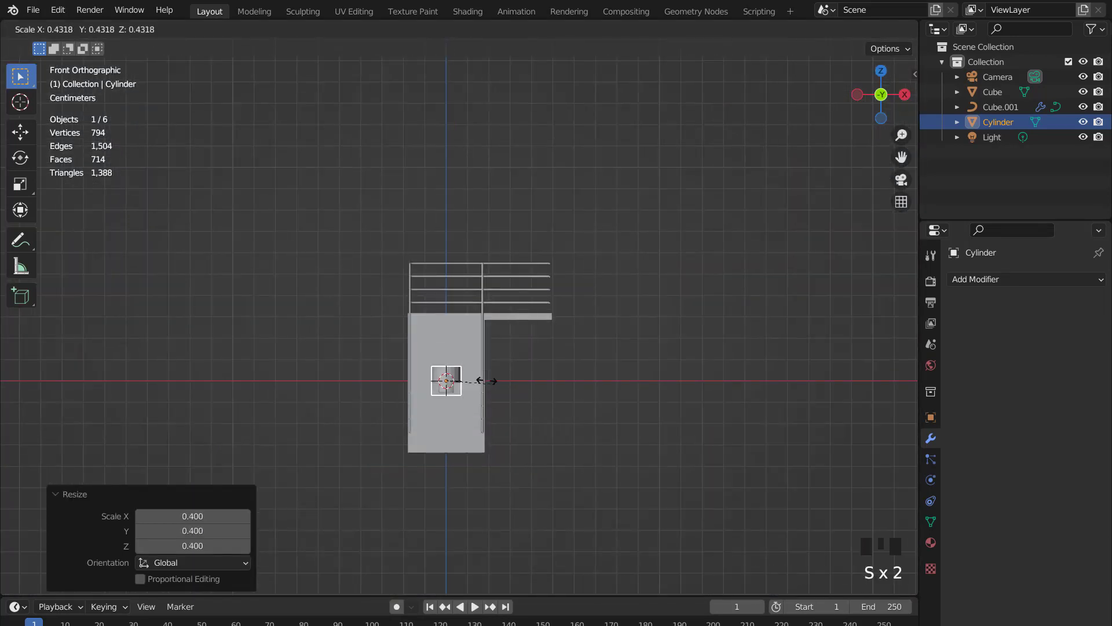
pyautogui.click(484, 378)
# Move the cylinder about -0.0336 m in Y and -0.0104 m in Z, next to the railing's lower end.
pyautogui.press('KP_3')
pyautogui.scroll(3, 391, 359)
pyautogui.keyDown('shift'); pyautogui.moveTo(391, 364); pyautogui.dragTo(594, 298, button='middle'); pyautogui.keyUp('shift')
pyautogui.scroll(4, 609, 304)
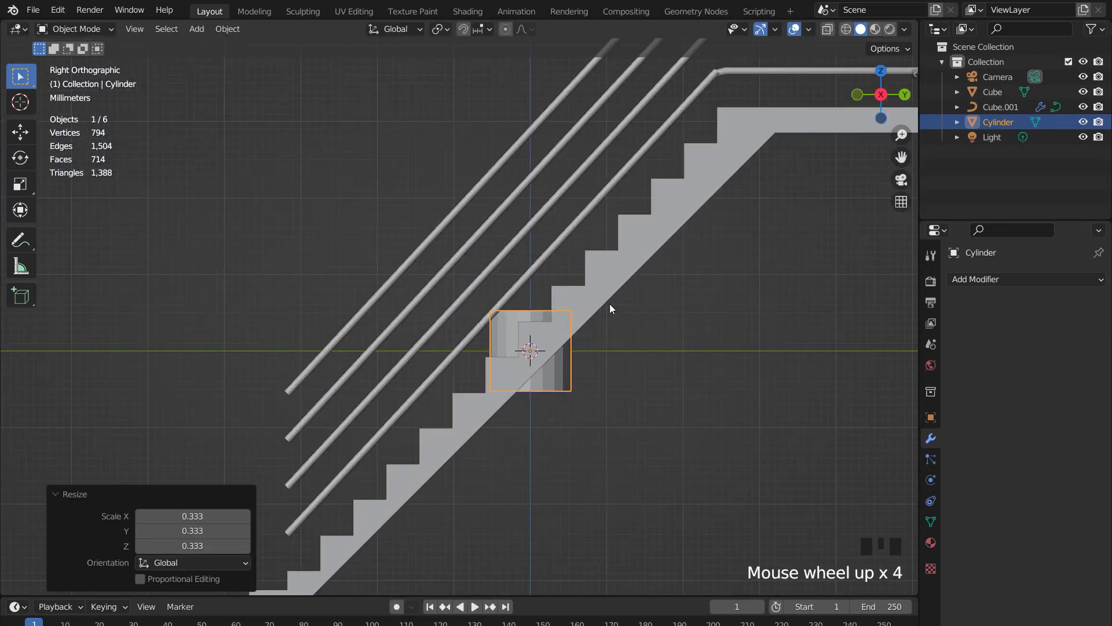
pyautogui.press('g')
pyautogui.click(387, 364)
# Shape the cylinder into a slim post by scaling it to about 0.183 in X and Y and 2.386 in Z.
pyautogui.keyDown('shift'); pyautogui.moveTo(387, 364); pyautogui.dragTo(491, 257, button='middle'); pyautogui.keyUp('shift')
pyautogui.press('s')
pyautogui.hotkey('shift', 'z')
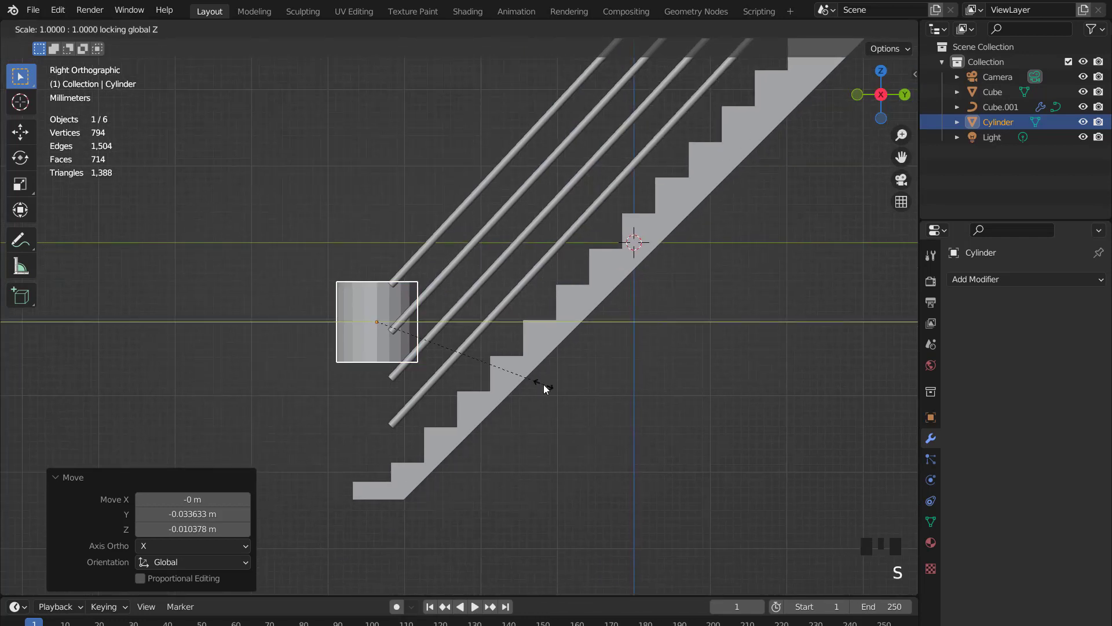
pyautogui.click(409, 332)
pyautogui.press('s')
pyautogui.press('z')
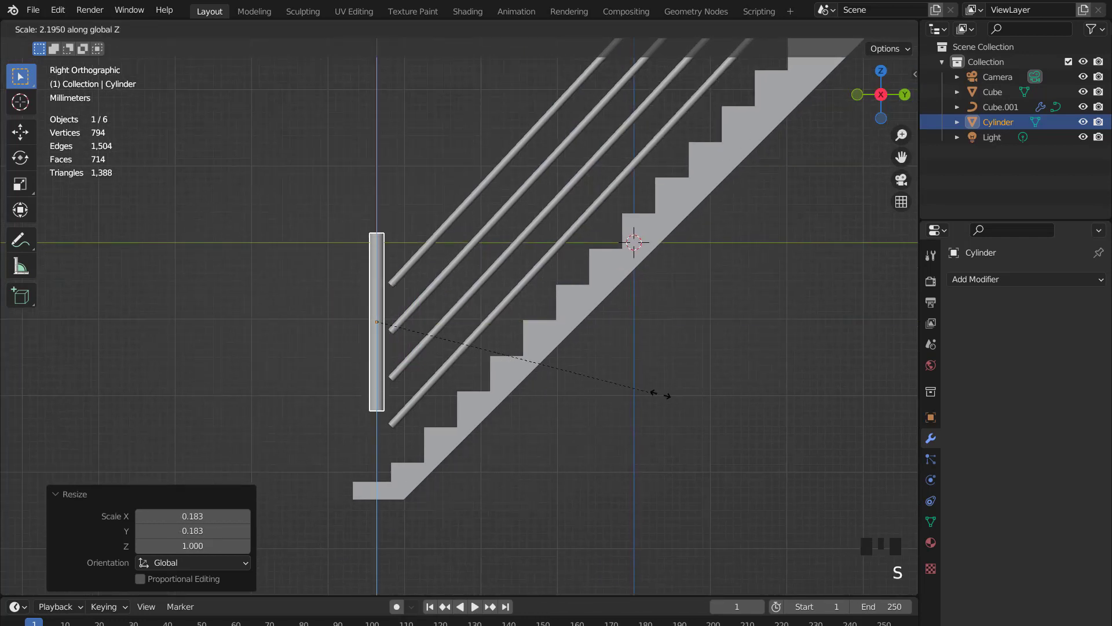
pyautogui.click(683, 398)
# Lower the post about 0.0083 m onto the lowest step and stretch it by about 1.072 along Z.
pyautogui.press('g')
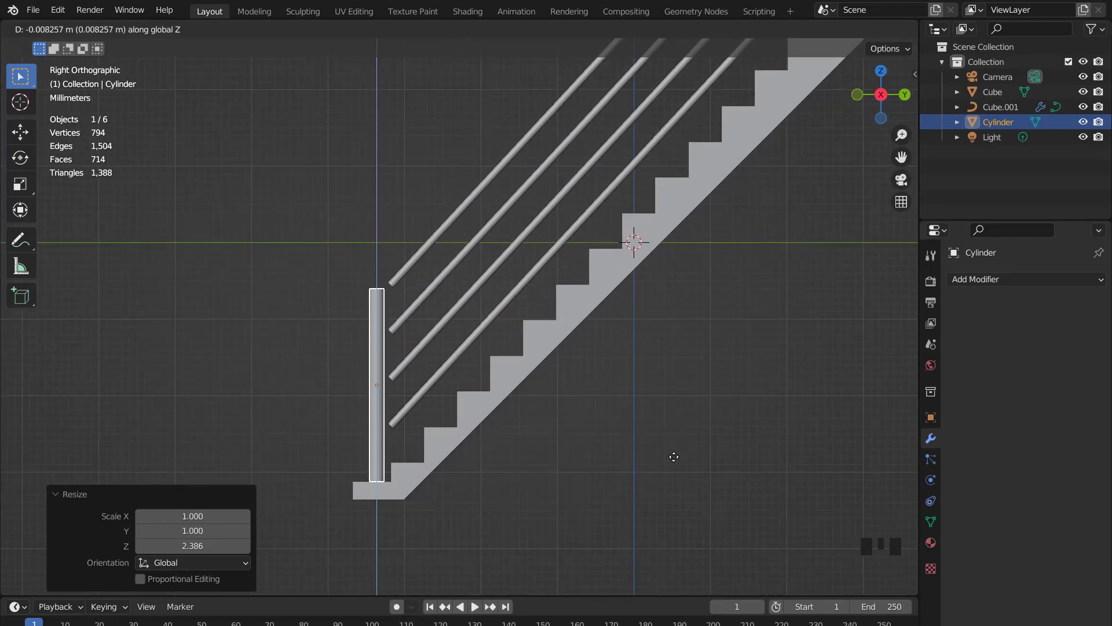
pyautogui.click(673, 457)
pyautogui.scroll(1, 552, 419)
pyautogui.press('s')
pyautogui.press('z')
pyautogui.click(565, 417)
# Nudge the post upward along Z and stretch it by about 1.058 in height.
pyautogui.press('g')
pyautogui.press('z')
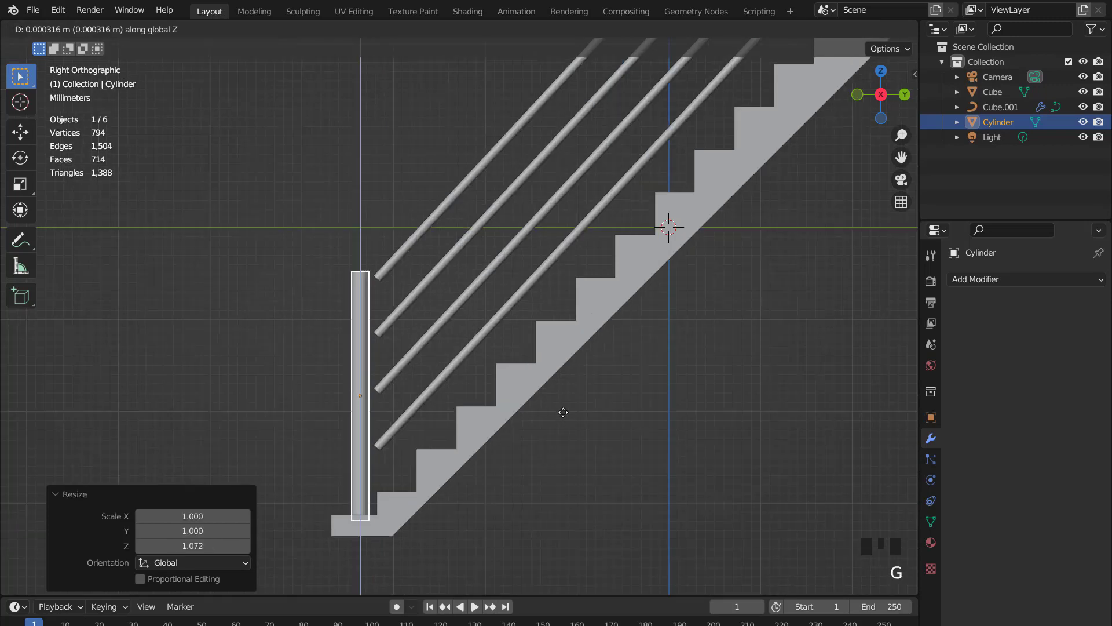
pyautogui.click(560, 406)
pyautogui.press('s')
pyautogui.press('z')
pyautogui.click(571, 409)
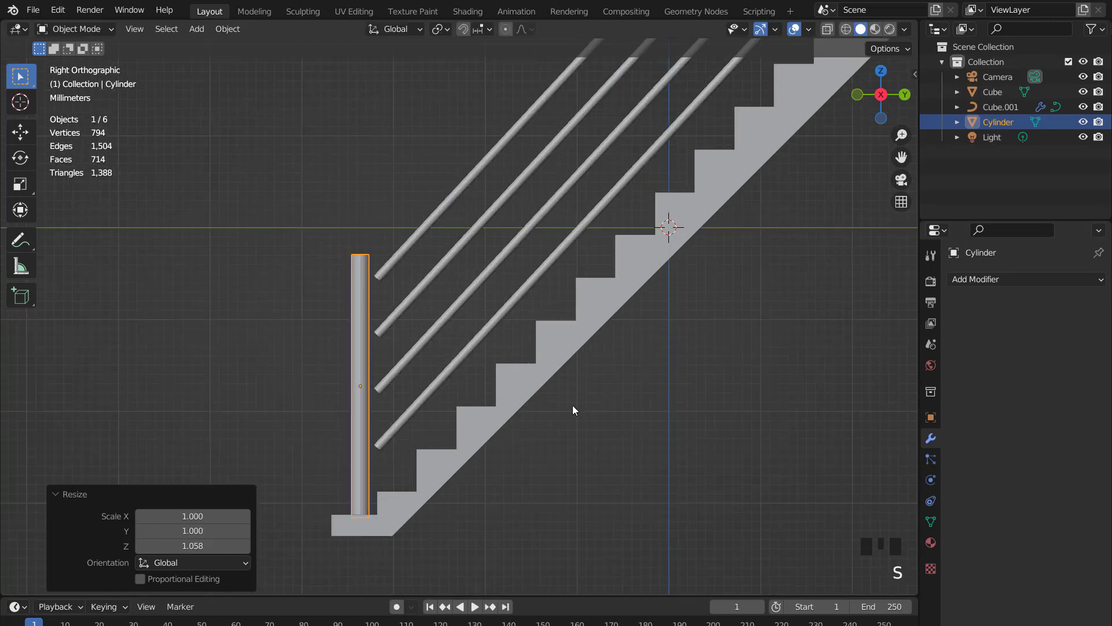
# Move the post about -0.0168 m and then -0.00016 m along X so it lines up with the side rail.
pyautogui.press('KP_1')
pyautogui.keyDown('shift'); pyautogui.moveTo(573, 405); pyautogui.dragTo(594, 313, button='middle'); pyautogui.keyUp('shift')
pyautogui.scroll(1, 593, 313)
pyautogui.press('g')
pyautogui.press('x')
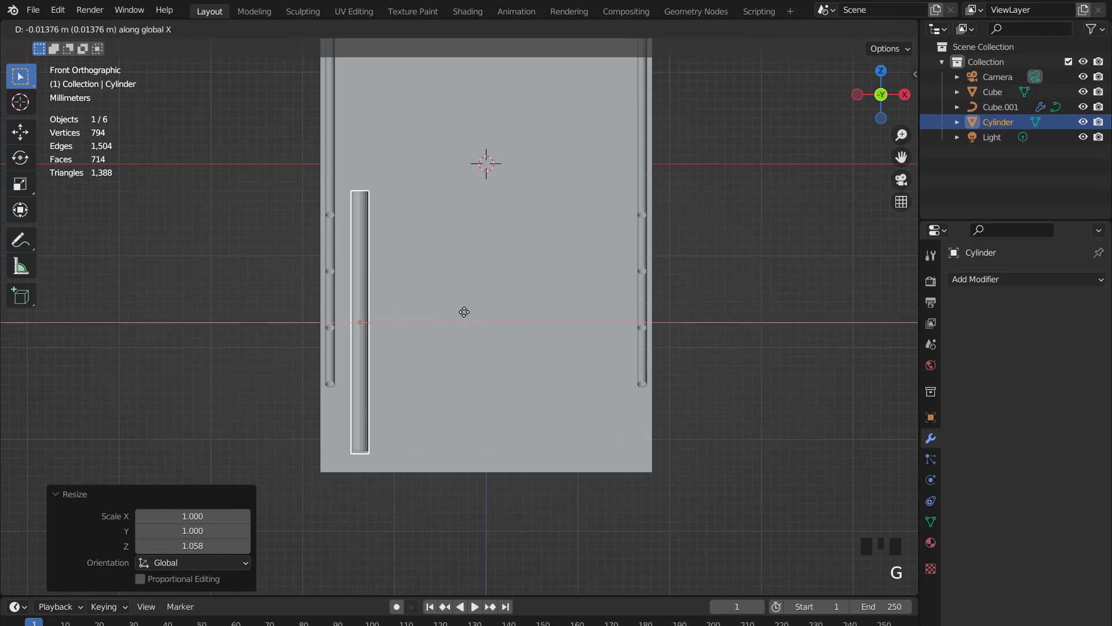
pyautogui.click(440, 301)
pyautogui.press('KP_7')
pyautogui.keyDown('shift'); pyautogui.moveTo(469, 293); pyautogui.dragTo(513, 274, button='middle'); pyautogui.keyUp('shift')
pyautogui.scroll(7, 513, 273)
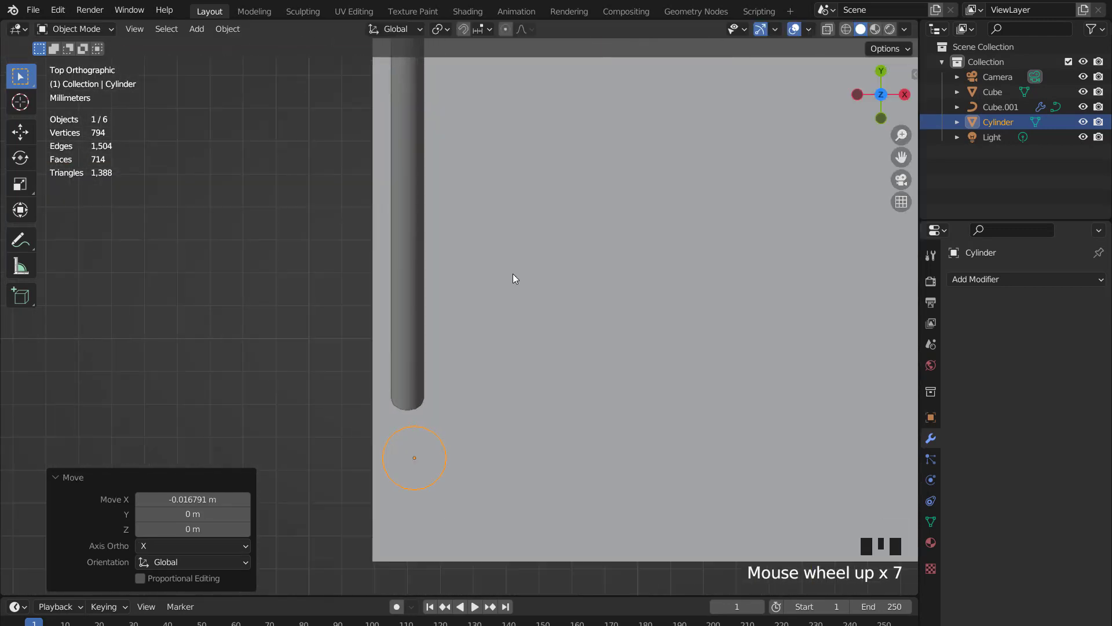
pyautogui.press('g')
pyautogui.press('x')
pyautogui.click(517, 328)
# Apply all transforms to the post and bevel its top edge loop into a rounded cap.
pyautogui.moveTo(517, 327); pyautogui.dragTo(515, 338, button='middle')
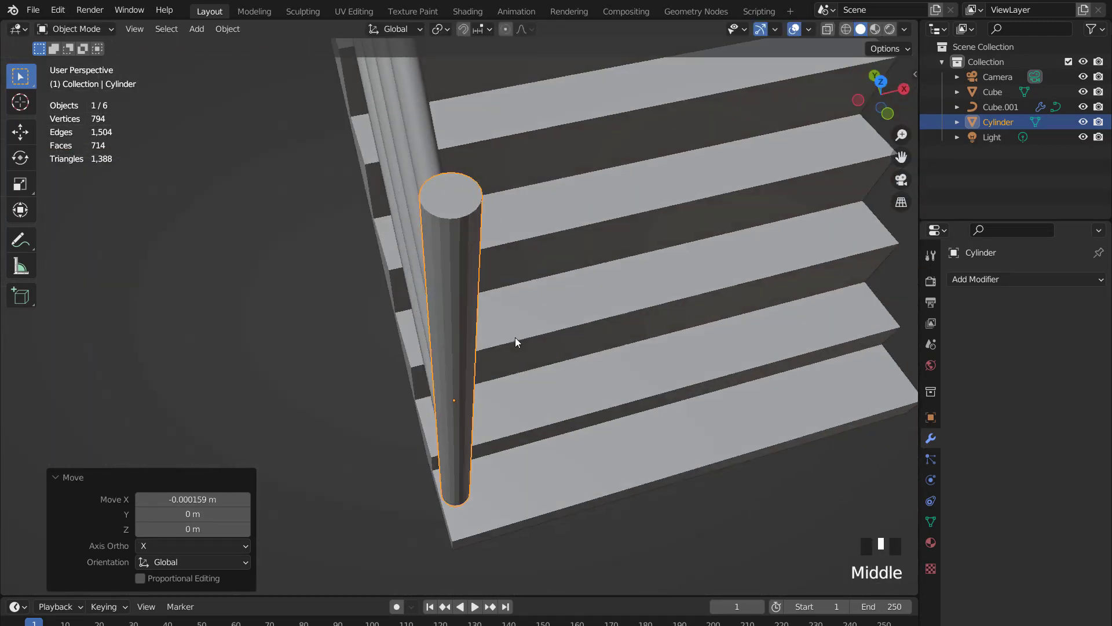
pyautogui.hotkey('ctrl', 'a')
pyautogui.click(516, 336)
pyautogui.press('Tab')
pyautogui.press('2')
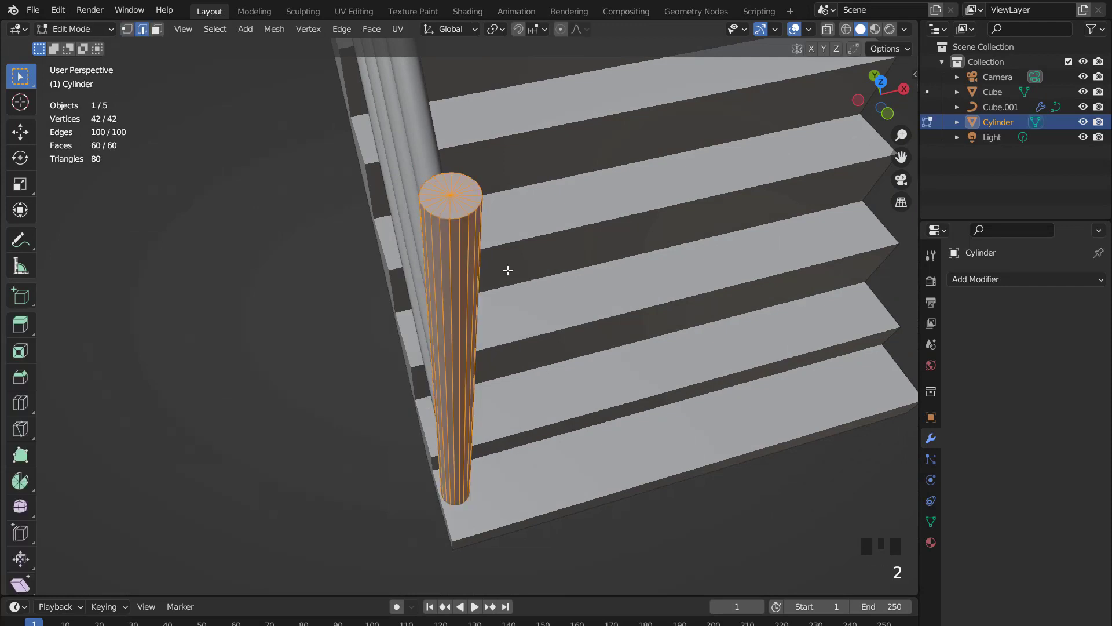
pyautogui.keyDown('alt'); pyautogui.click(478, 204); pyautogui.keyUp('alt')
pyautogui.scroll(2, 578, 277)
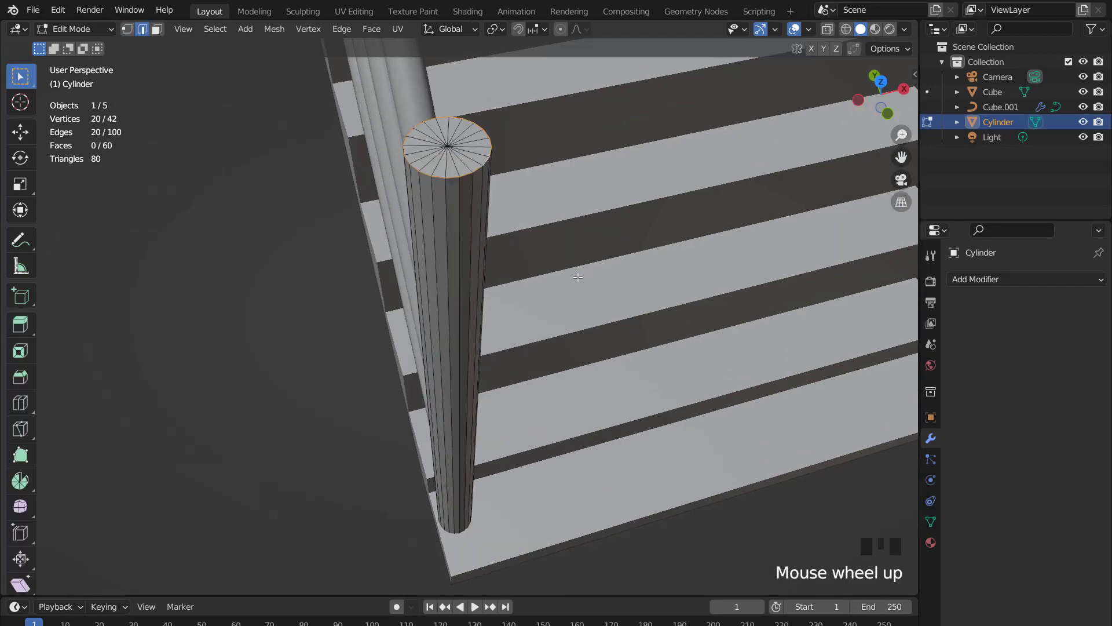
pyautogui.click(604, 305)
pyautogui.press('Tab')
pyautogui.scroll(-6, 598, 313)
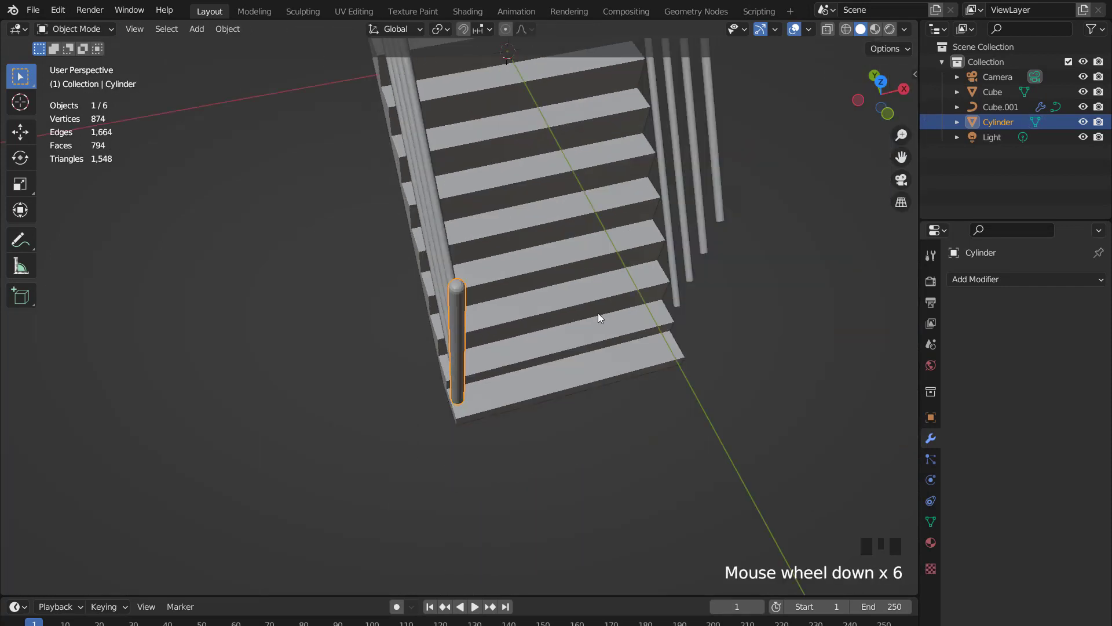
# Add a Mirror modifier on the X axis to the post for the opposite side of the stairs.
pyautogui.press('KP_1')
pyautogui.click(985, 279)
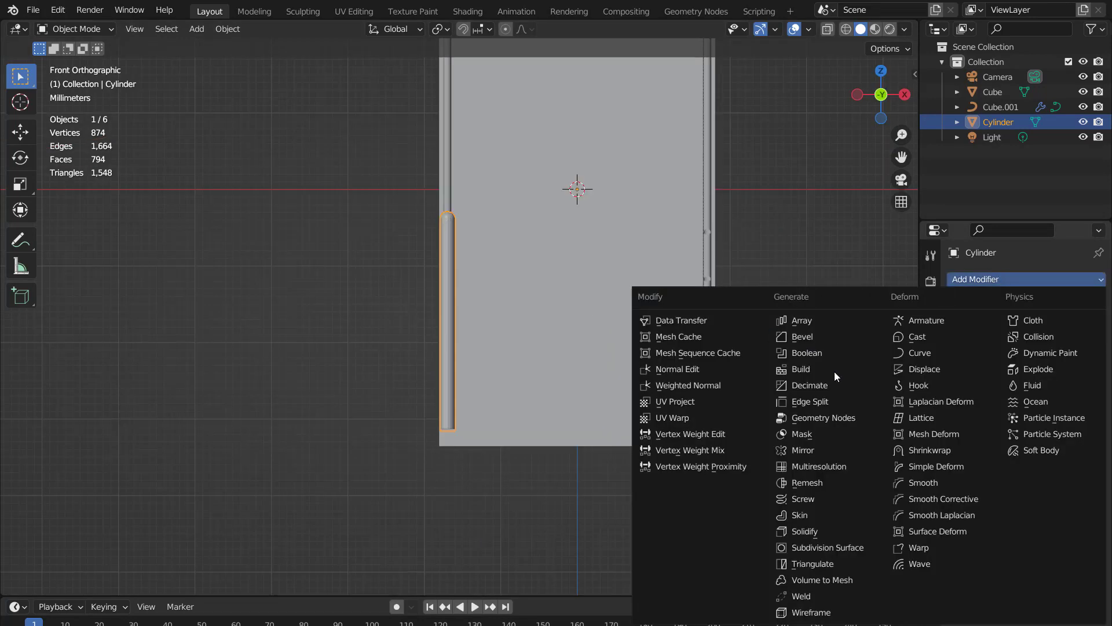
pyautogui.click(808, 453)
pyautogui.moveTo(651, 376); pyautogui.dragTo(688, 350, button='middle')
# Extend the rails' two lower end points about 0.0022 m along Z in Normal orientation, into the lowest posts.
pyautogui.click(455, 253)
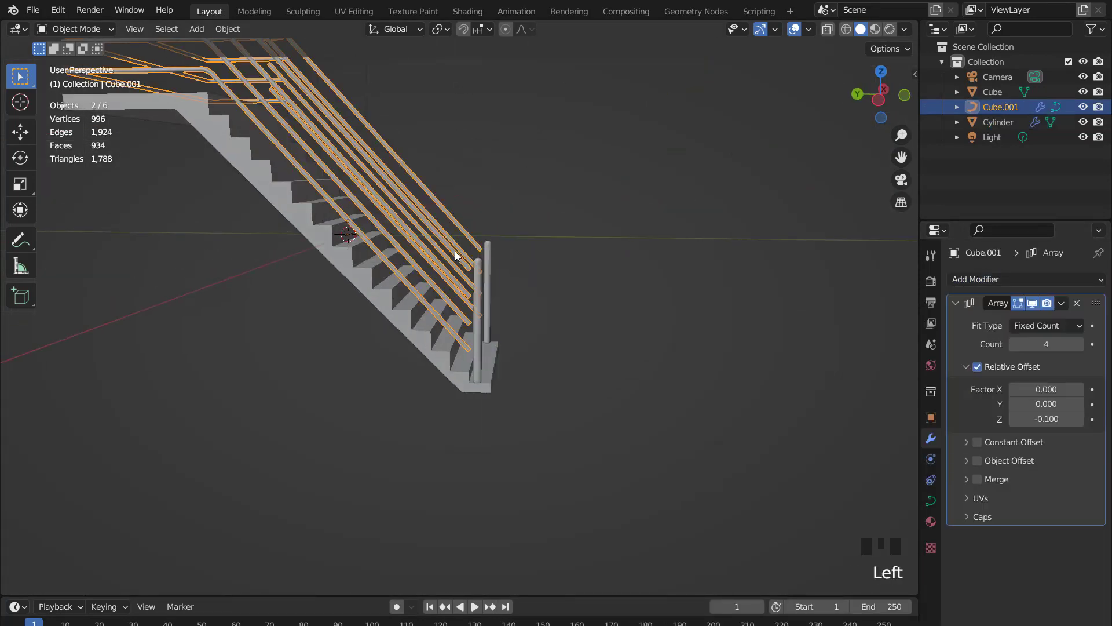
pyautogui.press('KP_7')
pyautogui.scroll(2, 539, 286)
pyautogui.press('Tab')
pyautogui.press('Left')
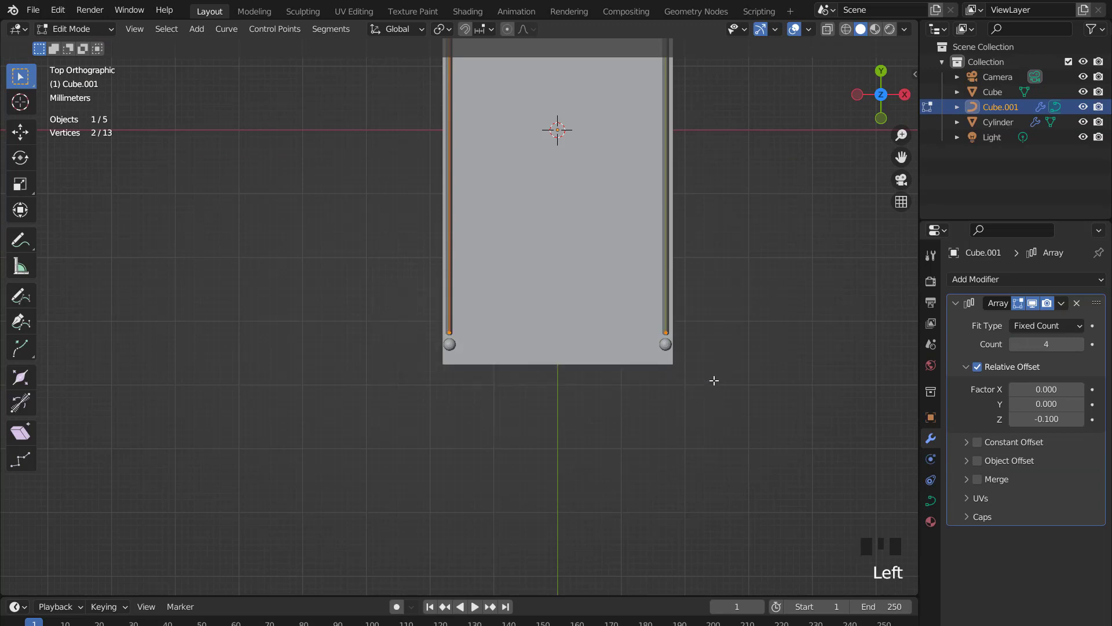
pyautogui.press('KP_3')
pyautogui.click(20, 132)
pyautogui.click(387, 29)
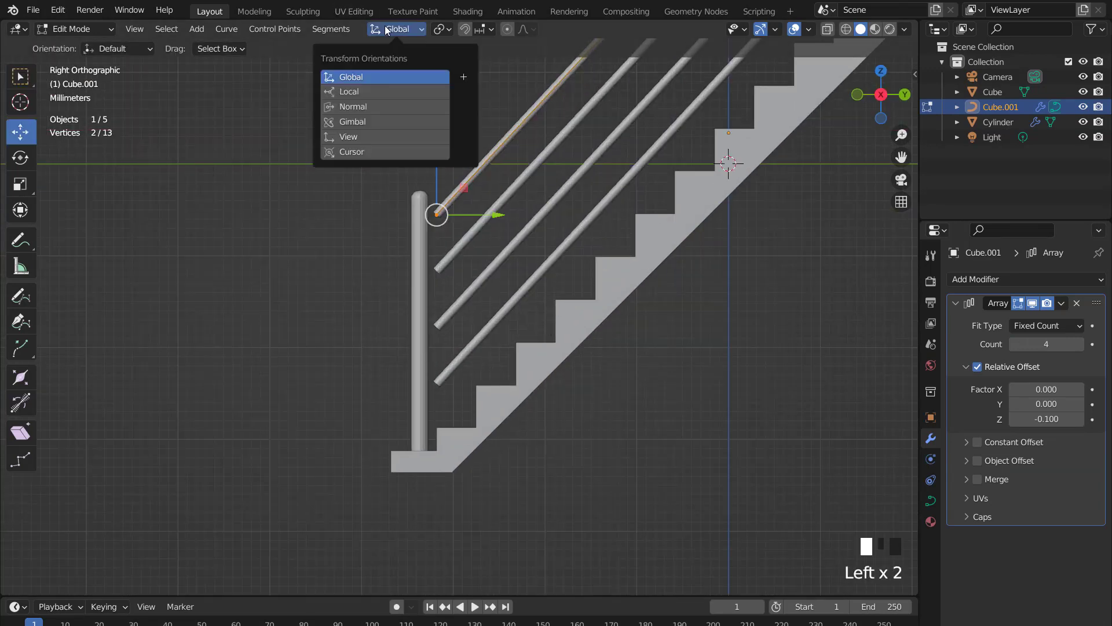
pyautogui.click(348, 108)
pyautogui.moveTo(394, 261); pyautogui.dragTo(380, 276)
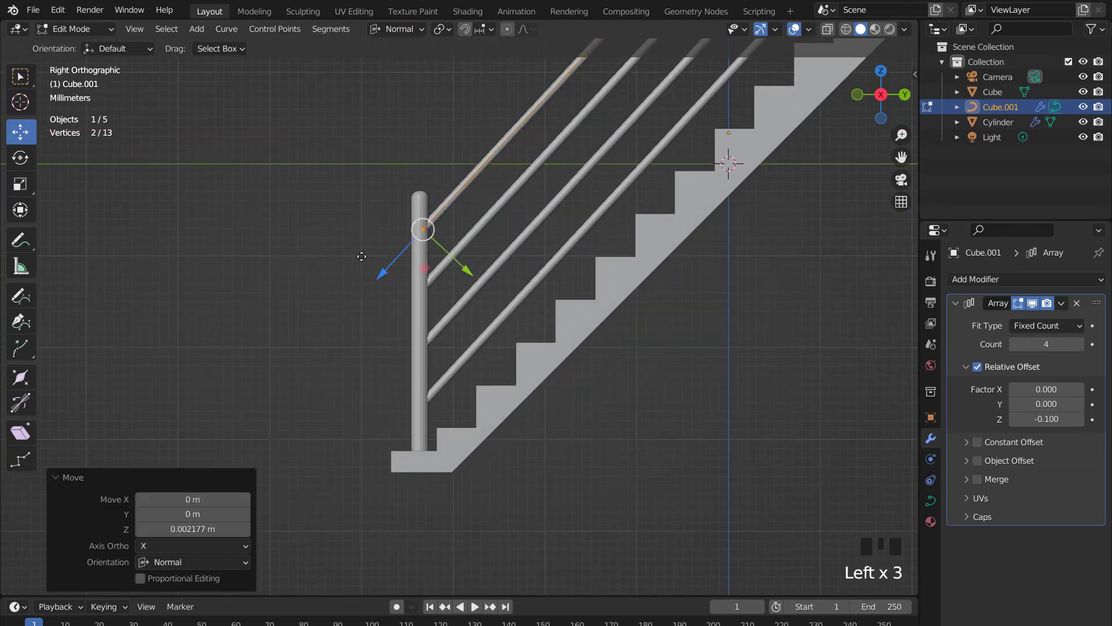
pyautogui.press('Tab')
# Set the transform orientation back to Global.
pyautogui.scroll(-2, 405, 307)
pyautogui.moveTo(405, 307); pyautogui.dragTo(512, 162, button='middle')
pyautogui.click(394, 29)
pyautogui.click(363, 73)
pyautogui.moveTo(363, 73); pyautogui.dragTo(505, 304, button='middle')
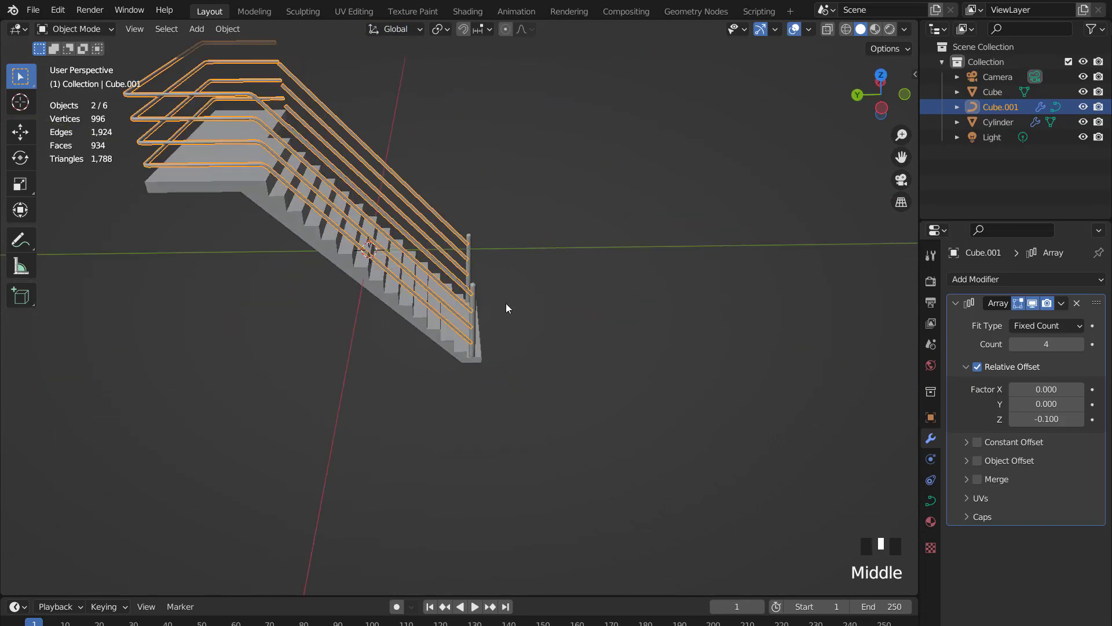
# Duplicate the post mesh to the landing's front edge, about 0.0598 m in Y and 0.0632 m in Z.
pyautogui.click(477, 288)
pyautogui.press('KP_1')
pyautogui.keyDown('shift'); pyautogui.moveTo(477, 288); pyautogui.dragTo(595, 382, button='middle'); pyautogui.keyUp('shift')
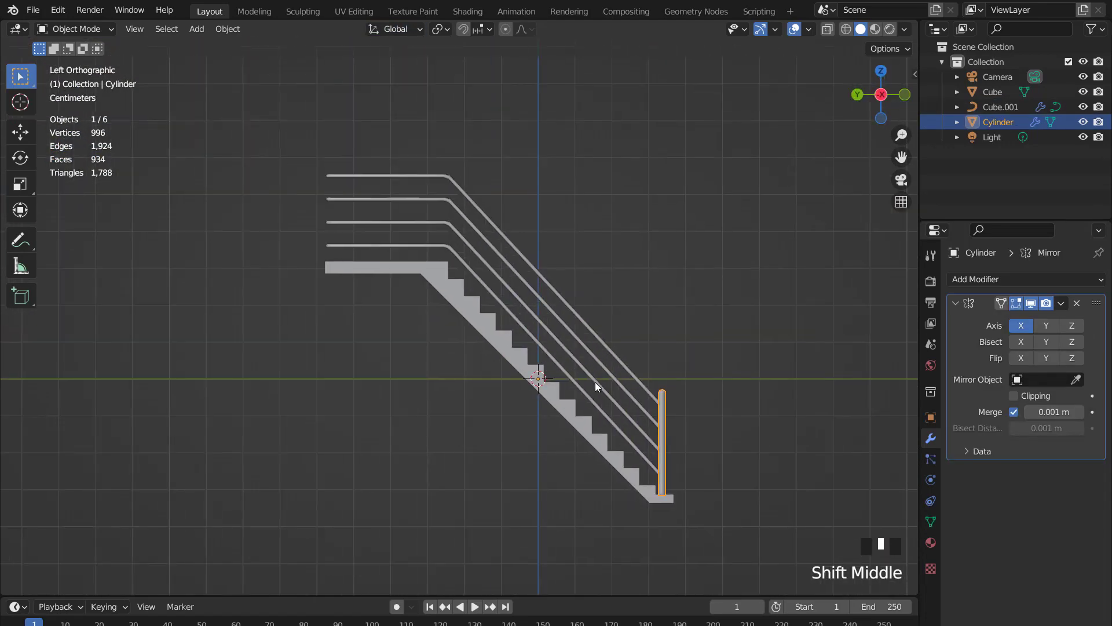
pyautogui.press('Tab')
pyautogui.scroll(2, 595, 380)
pyautogui.scroll(-2, 595, 381)
pyautogui.hotkey('shift', 'd')
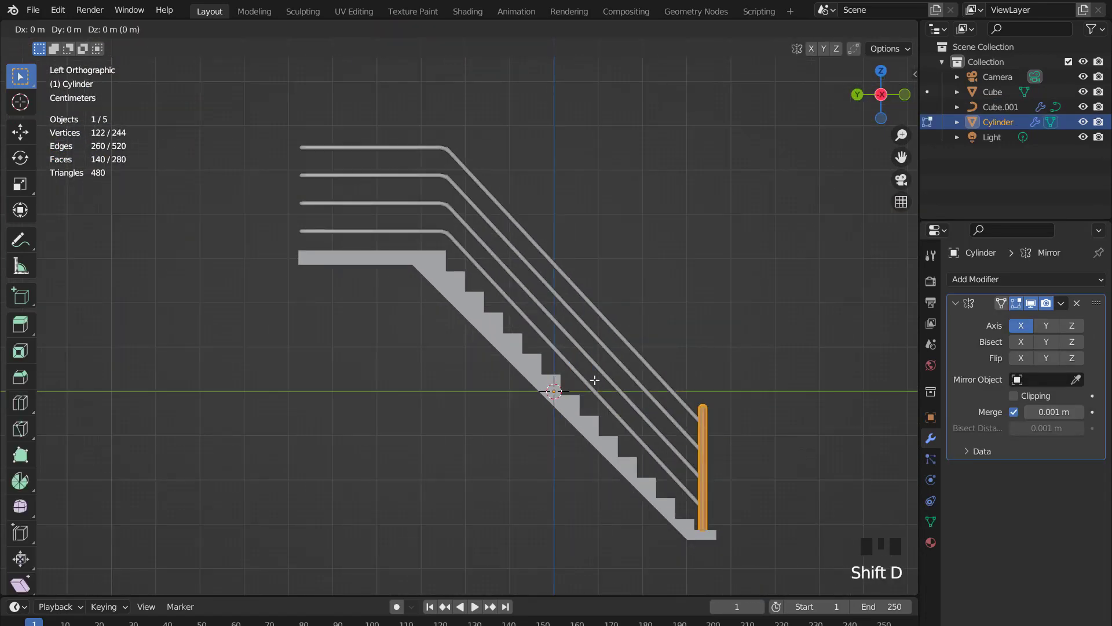
pyautogui.click(358, 112)
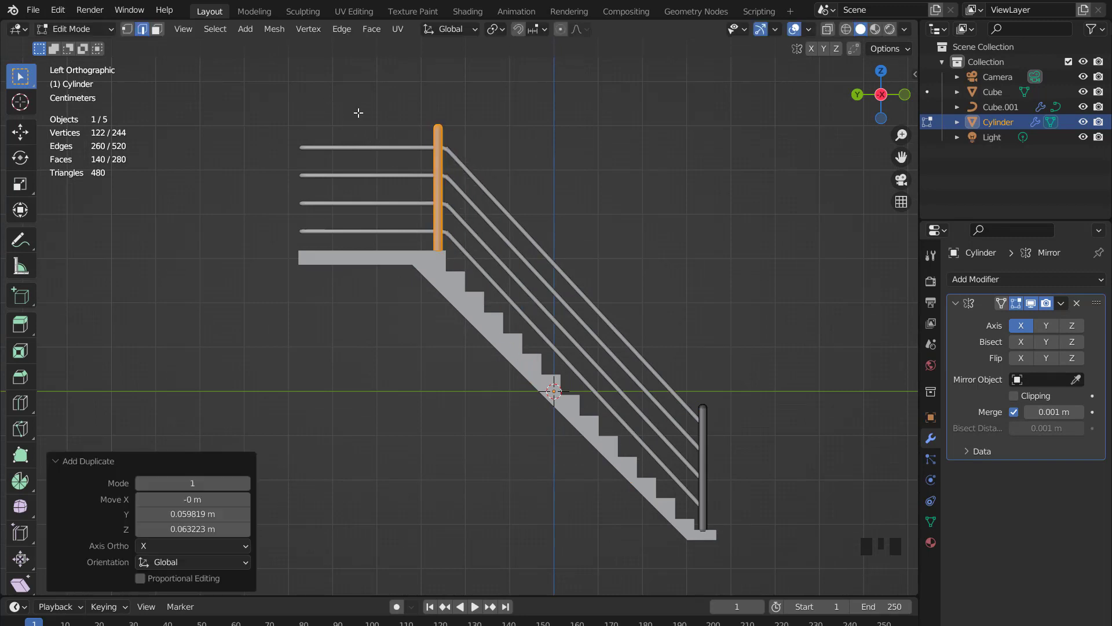
# Duplicate the landing post to the middle of the flight, about -0.0296 m in Y and -0.0326 m in Z.
pyautogui.scroll(3, 437, 149)
pyautogui.scroll(-3, 465, 210)
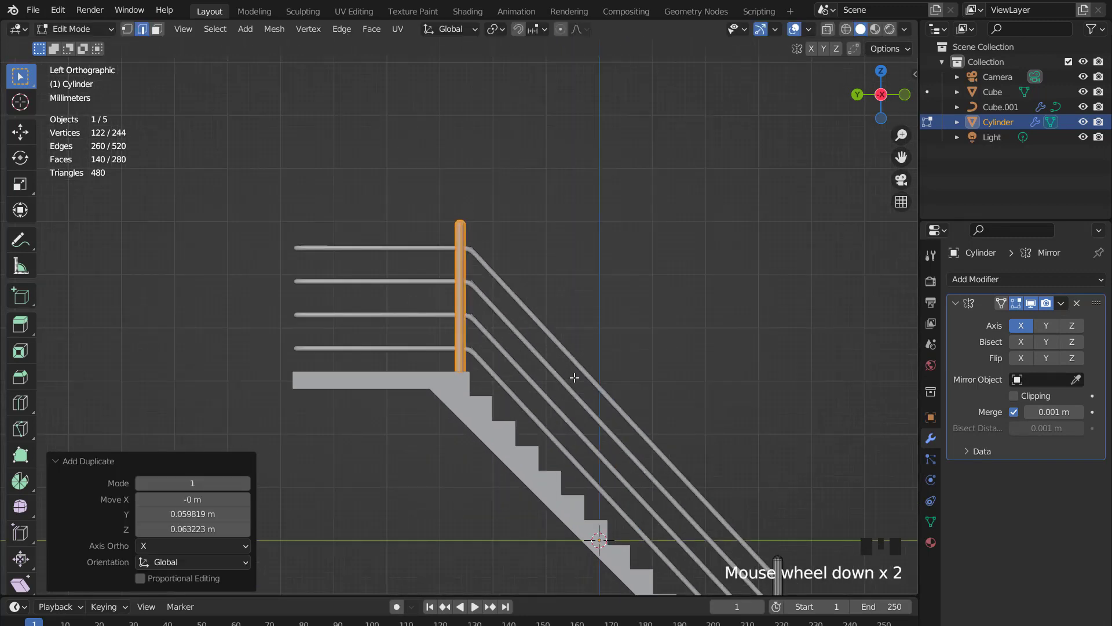
pyautogui.keyDown('shift'); pyautogui.moveTo(576, 377); pyautogui.dragTo(524, 320, button='middle'); pyautogui.keyUp('shift')
pyautogui.scroll(1, 525, 319)
pyautogui.hotkey('shift', 'd')
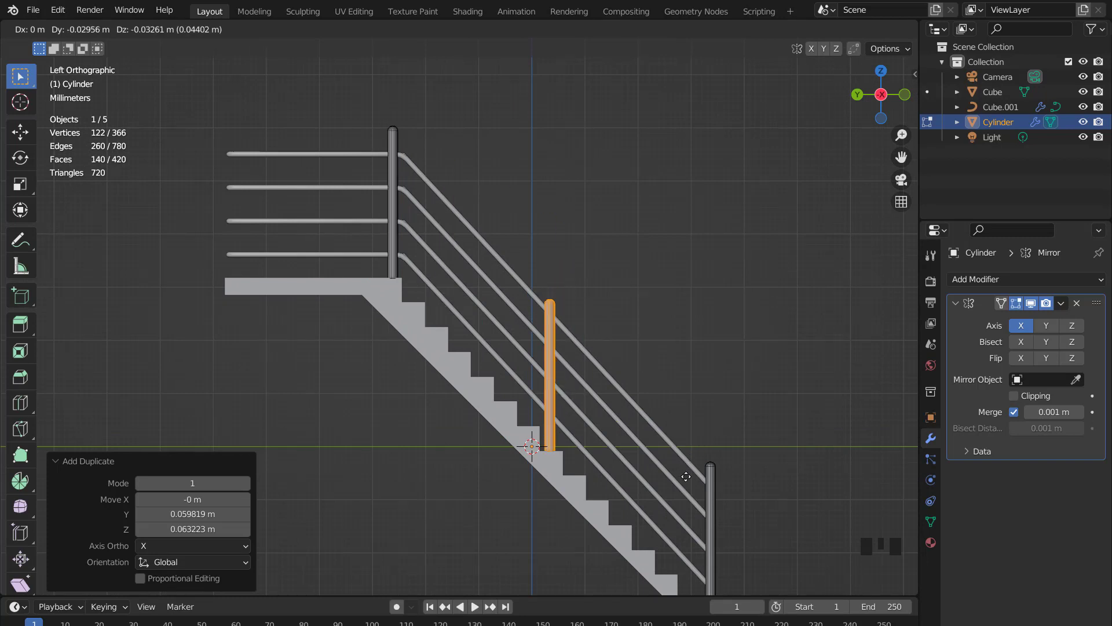
pyautogui.click(686, 476)
pyautogui.scroll(3, 686, 476)
pyautogui.scroll(-3, 686, 477)
pyautogui.scroll(3, 786, 65)
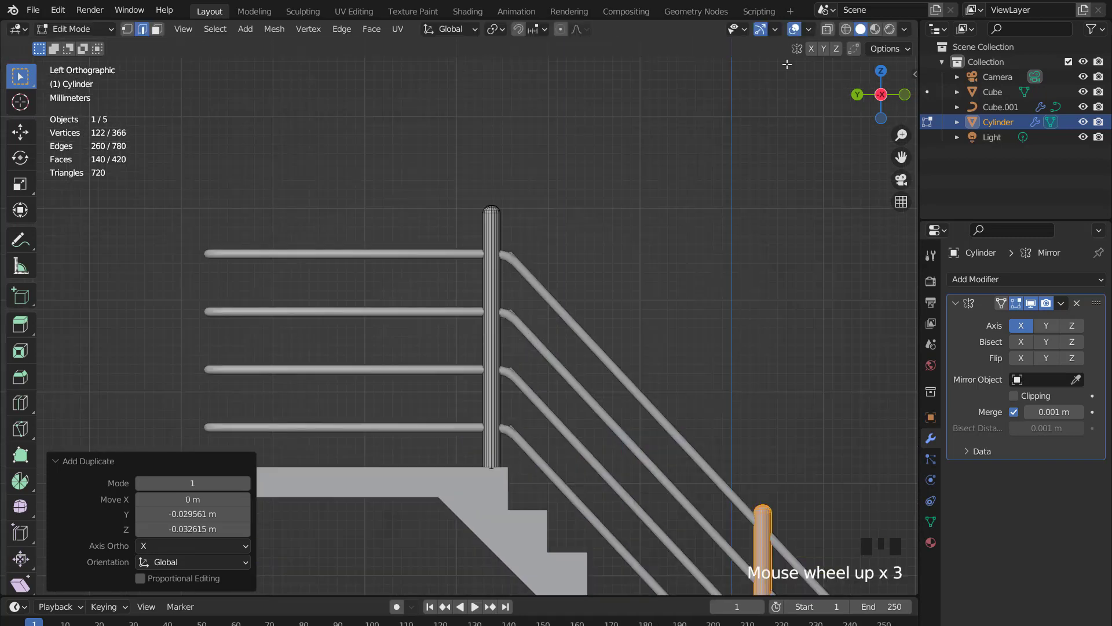
# Shorten the landing post by lowering its top vertices about 0.0032 m along Z.
pyautogui.click(829, 29)
pyautogui.press('1')
pyautogui.moveTo(552, 164); pyautogui.dragTo(449, 261)
pyautogui.scroll(2, 560, 228)
pyautogui.press('g')
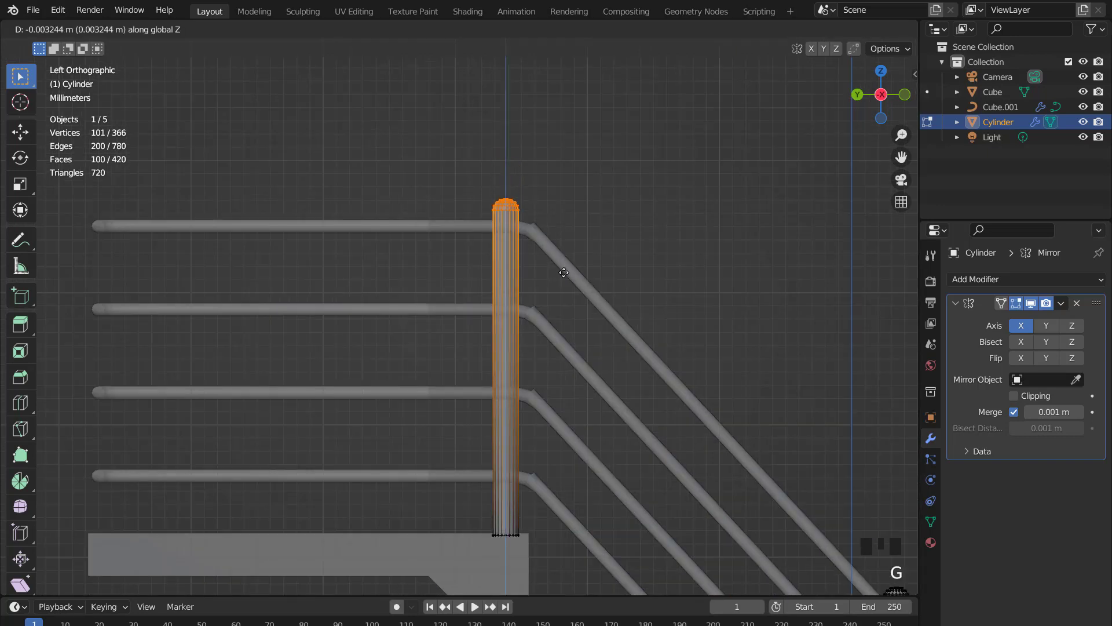
pyautogui.click(564, 272)
pyautogui.press('Tab')
pyautogui.click(827, 31)
pyautogui.scroll(-2, 604, 280)
pyautogui.press('Tab')
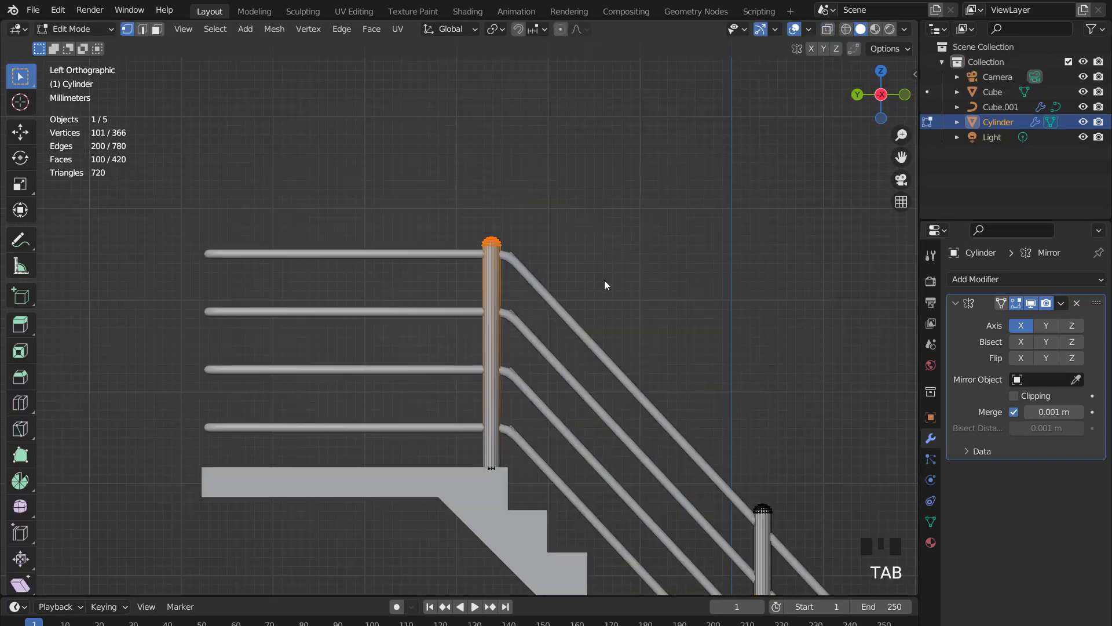
# Select the whole shortened landing post and place a duplicate about 0.0298 m along Y at the landing's back edge.
pyautogui.press('ctrl+KP_Add')
pyautogui.press('ctrl+KP_Add')
pyautogui.press('ctrl+KP_Add')
pyautogui.press('ctrl+KP_Add')
pyautogui.press('ctrl+KP_Add')
pyautogui.press('ctrl+KP_Add')
pyautogui.press('ctrl+KP_Add')
pyautogui.press('ctrl+KP_Add')
pyautogui.keyDown('shift'); pyautogui.moveTo(567, 343); pyautogui.dragTo(651, 281, button='middle'); pyautogui.keyUp('shift')
pyautogui.scroll(1, 650, 281)
pyautogui.hotkey('shift', 'd')
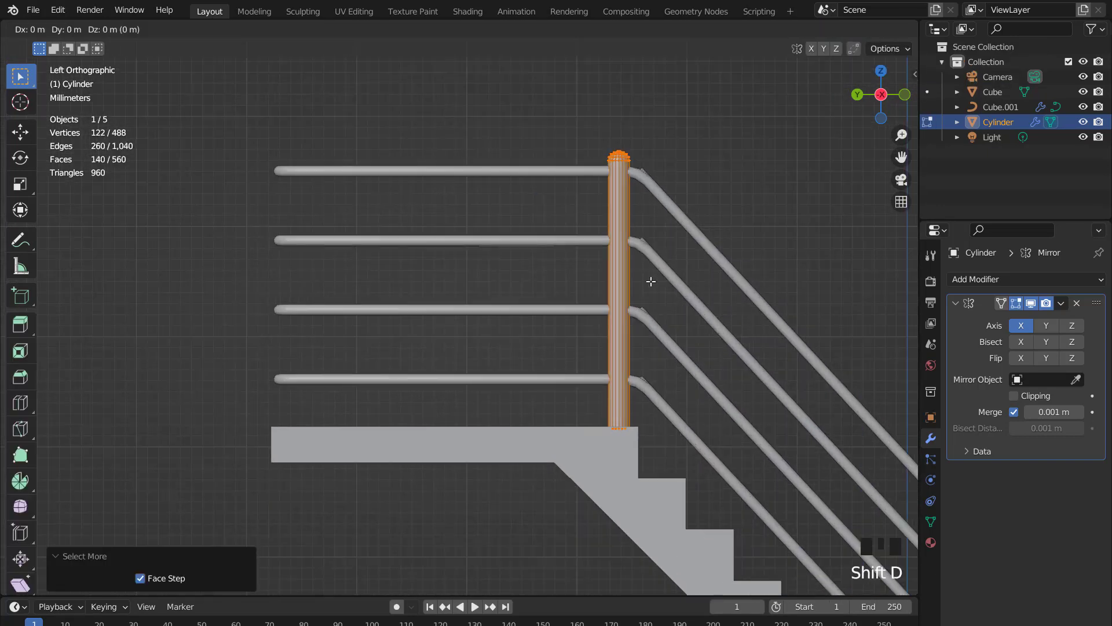
pyautogui.rightClick(559, 287)
pyautogui.press('g')
pyautogui.press('y')
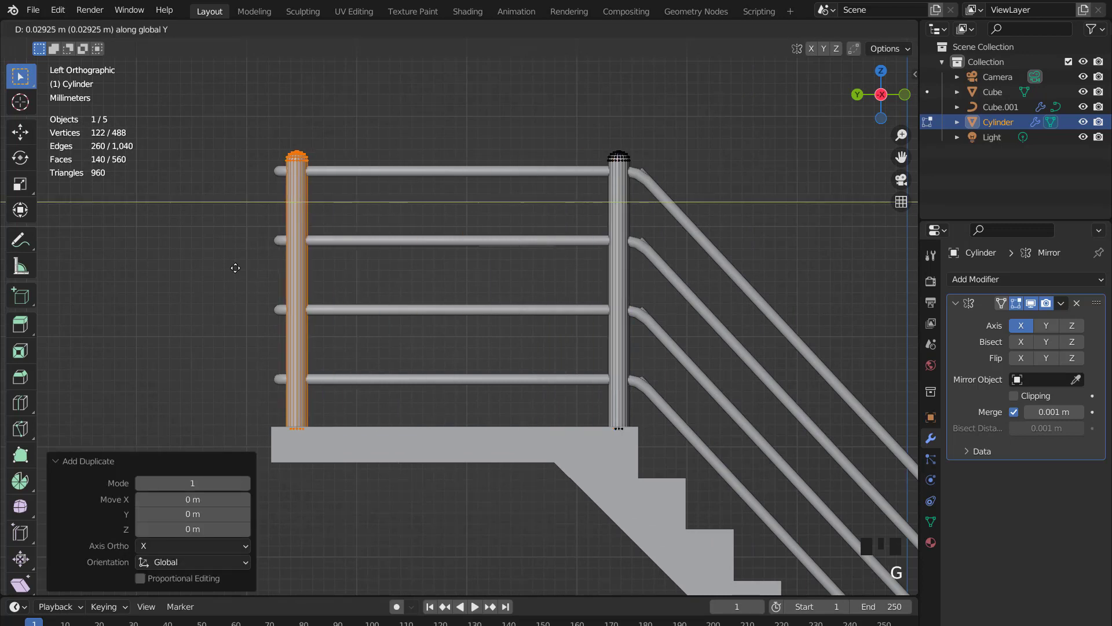
pyautogui.click(230, 265)
# Nudge the back post about -0.00008 m in X and 0.0006 m in Y onto the railing's corner.
pyautogui.moveTo(229, 265); pyautogui.dragTo(496, 393, button='middle')
pyautogui.press('KP_7')
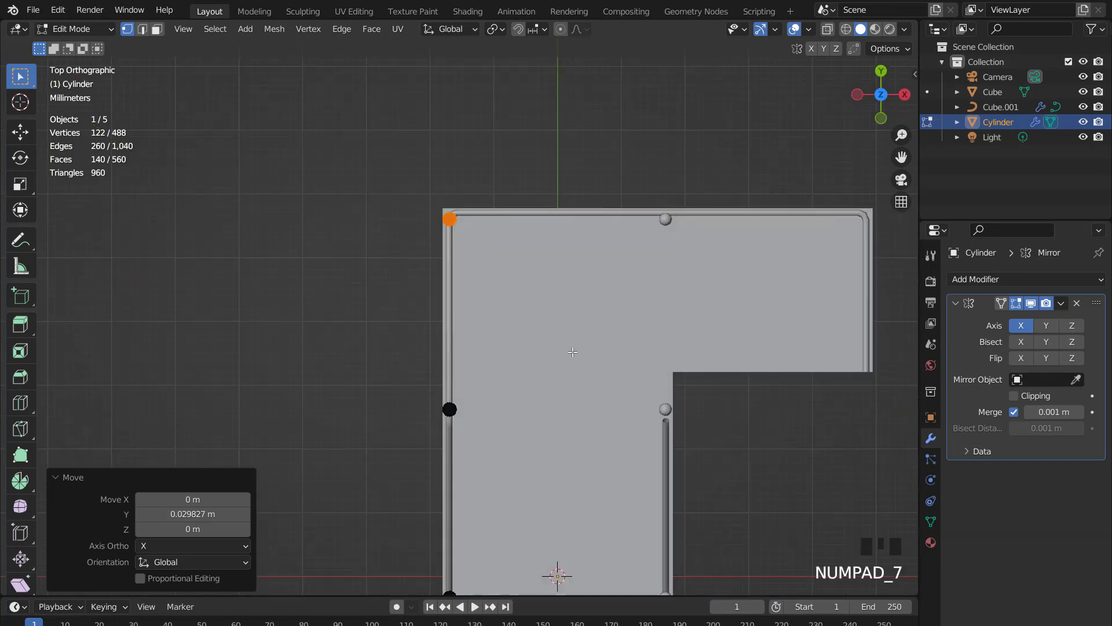
pyautogui.scroll(2, 559, 574)
pyautogui.press('g')
pyautogui.click(579, 340)
# Examine from several angles how the back corner post meets the landing and its rails.
pyautogui.scroll(-6, 527, 497)
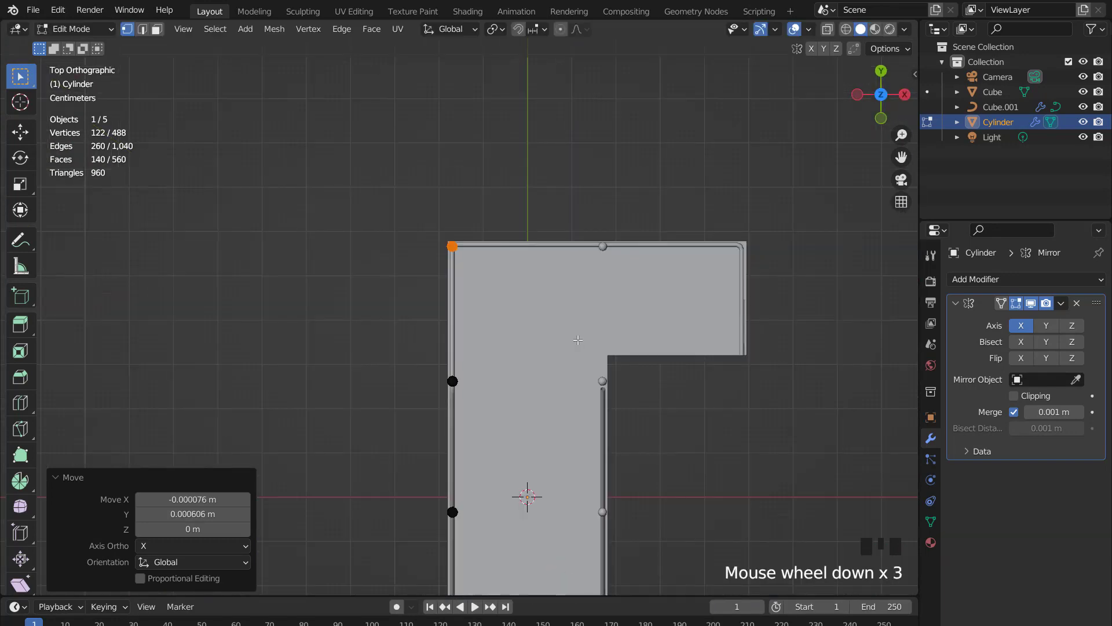
pyautogui.scroll(2, 587, 374)
pyautogui.moveTo(576, 387); pyautogui.dragTo(570, 307, button='middle')
pyautogui.scroll(3, 492, 318)
pyautogui.scroll(4, 539, 319)
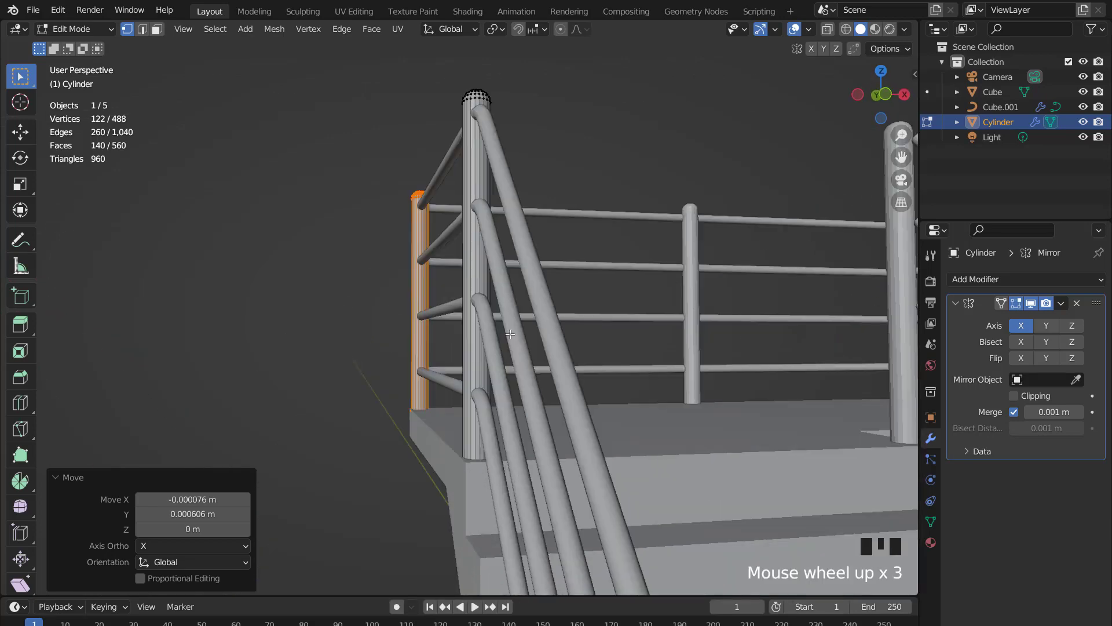
pyautogui.moveTo(509, 330); pyautogui.dragTo(558, 489, button='middle')
pyautogui.scroll(2, 475, 369)
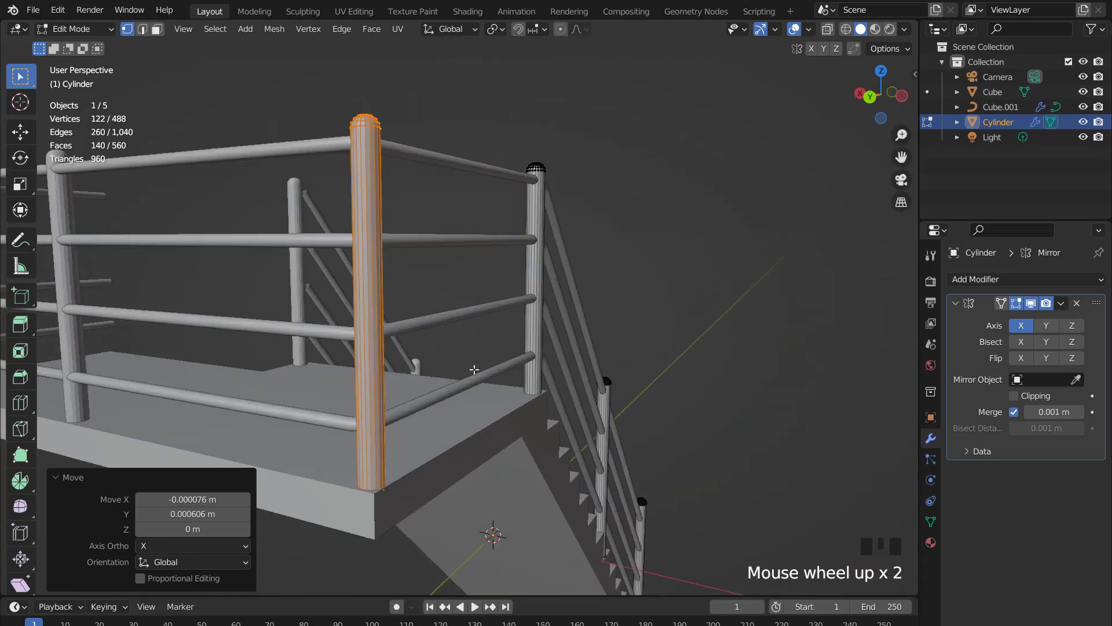
pyautogui.moveTo(412, 408)
pyautogui.mouseDown(button='middle')
pyautogui.moveTo(405, 479)
pyautogui.moveTo(390, 471)
pyautogui.moveTo(415, 410)
pyautogui.mouseUp(button='middle')
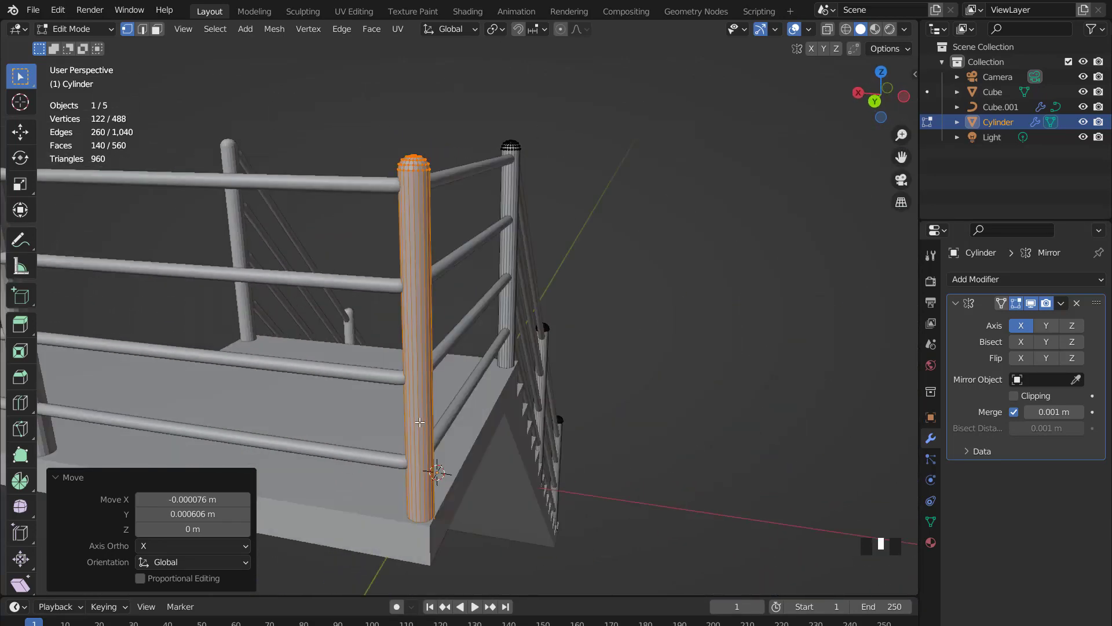
pyautogui.press('KP_7')
pyautogui.scroll(-3, 748, 450)
# Apply the Mirror modifier on the posts in Object Mode.
pyautogui.click(1061, 304)
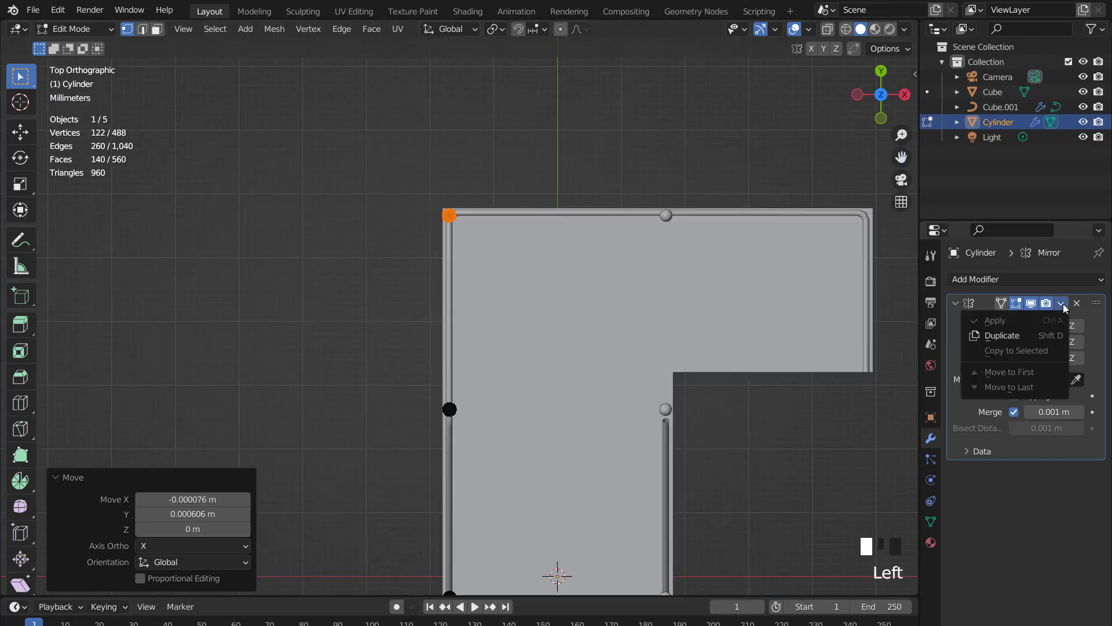
pyautogui.press('Tab')
pyautogui.press('`')
pyautogui.press('Escape')
pyautogui.click(1061, 303)
pyautogui.click(1020, 318)
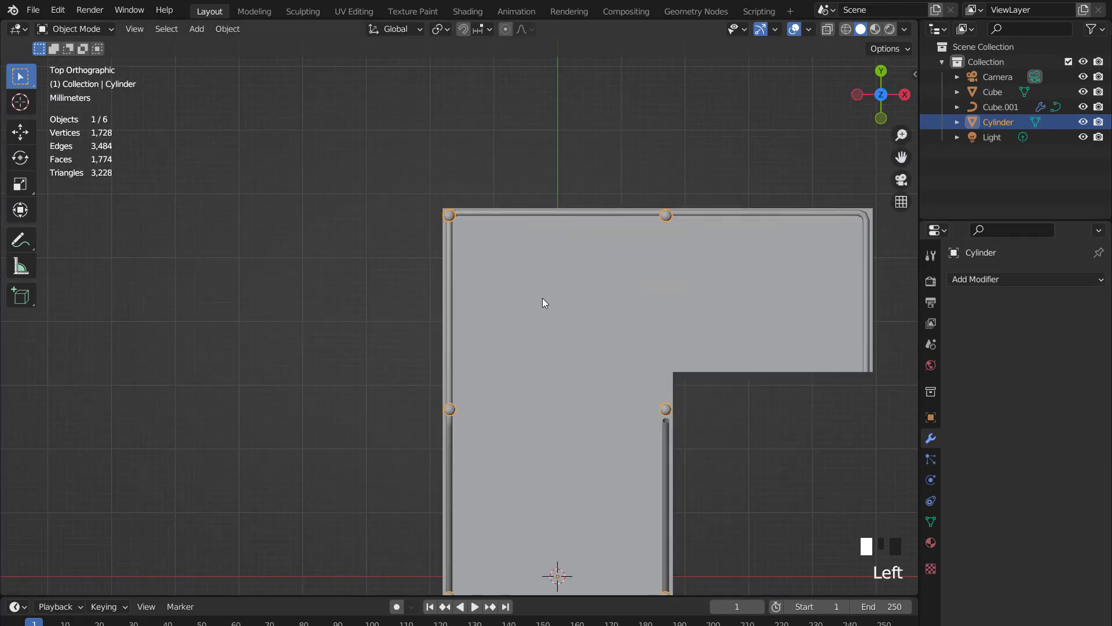
# Nudge the back corner post slightly inward along X and the other back-edge post about 0.00025 m along Y.
pyautogui.scroll(2, 544, 303)
pyautogui.press('Tab')
pyautogui.click(431, 133)
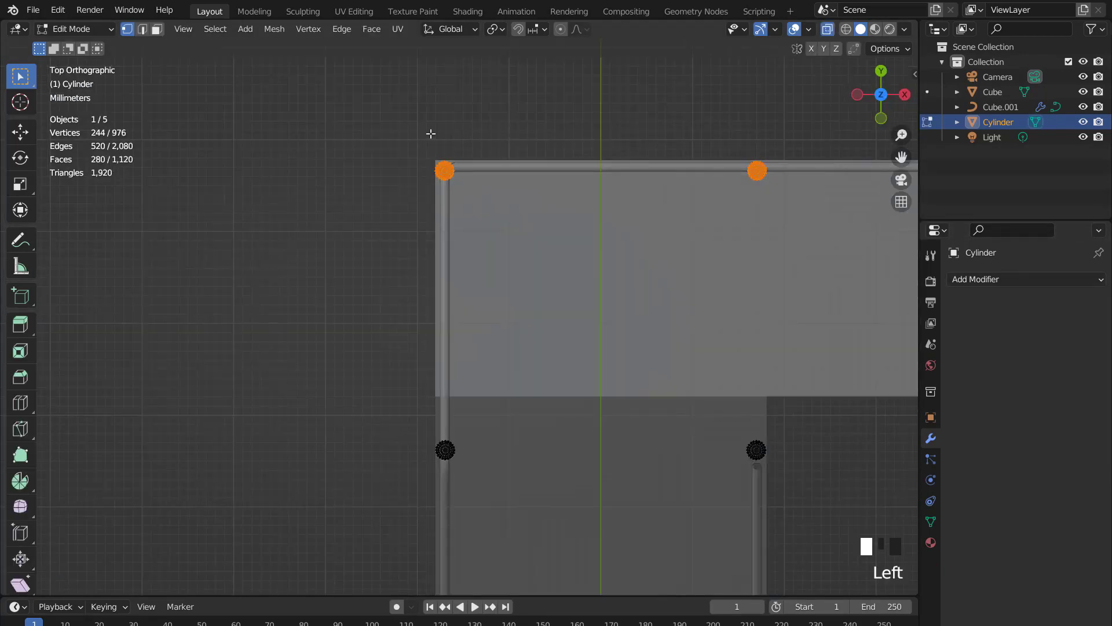
pyautogui.rightClick(507, 216)
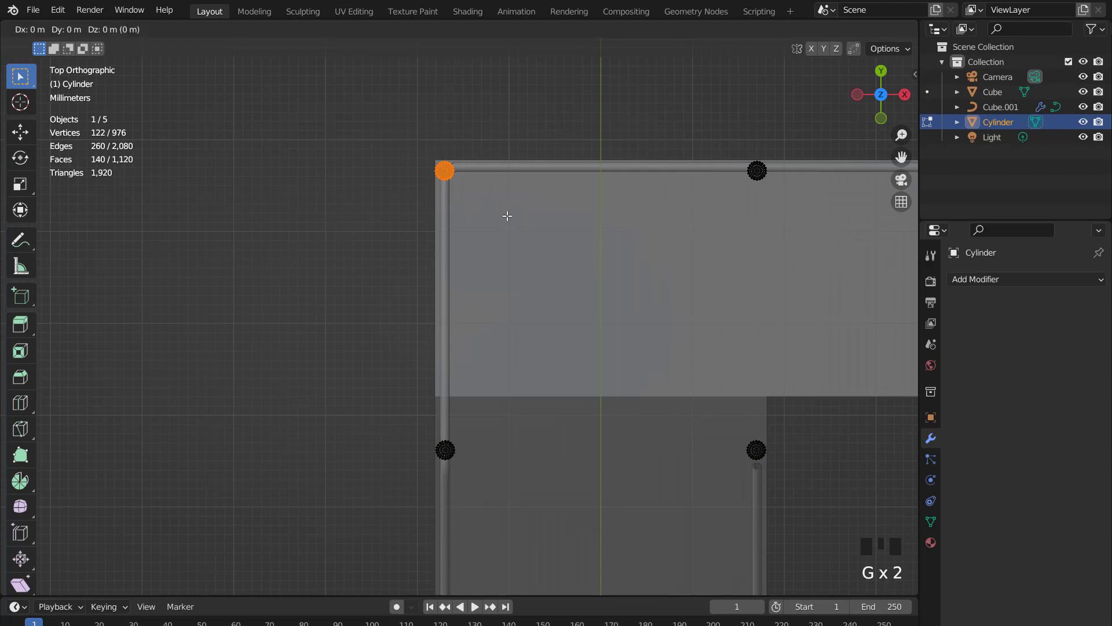
pyautogui.click(514, 215)
pyautogui.click(758, 171)
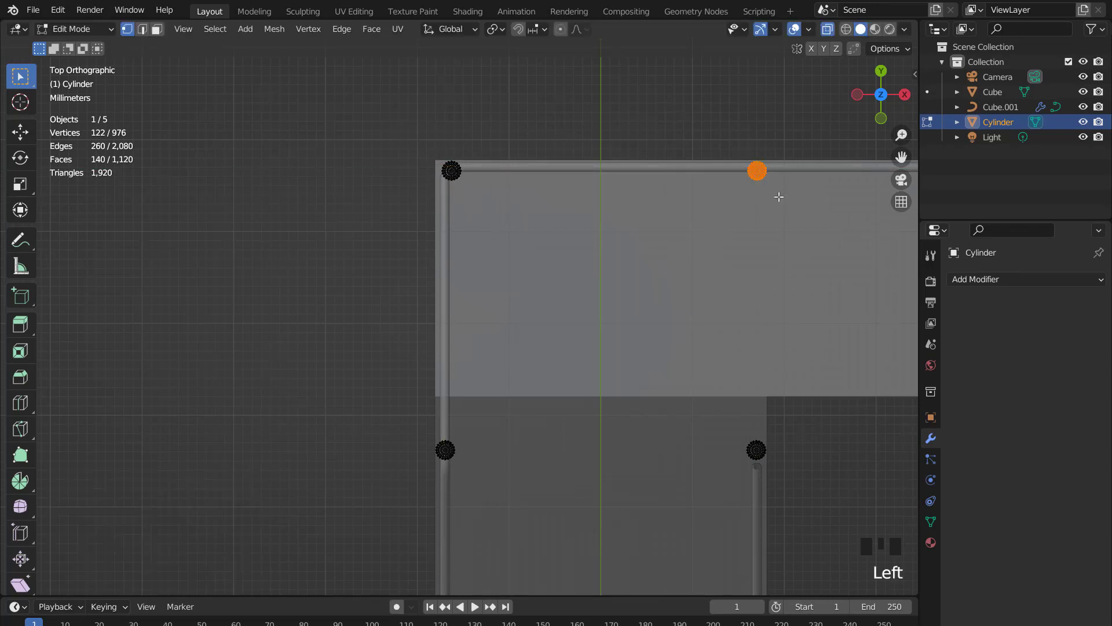
pyautogui.click(777, 194)
# Duplicate the middle back-edge post about 0.0309 m along X to the outer corner, adjusting it by 0.00019 m in X and -0.00032 m in Y.
pyautogui.scroll(-2, 706, 248)
pyautogui.keyDown('shift'); pyautogui.moveTo(706, 248); pyautogui.dragTo(524, 231, button='middle'); pyautogui.keyUp('shift')
pyautogui.scroll(2, 524, 231)
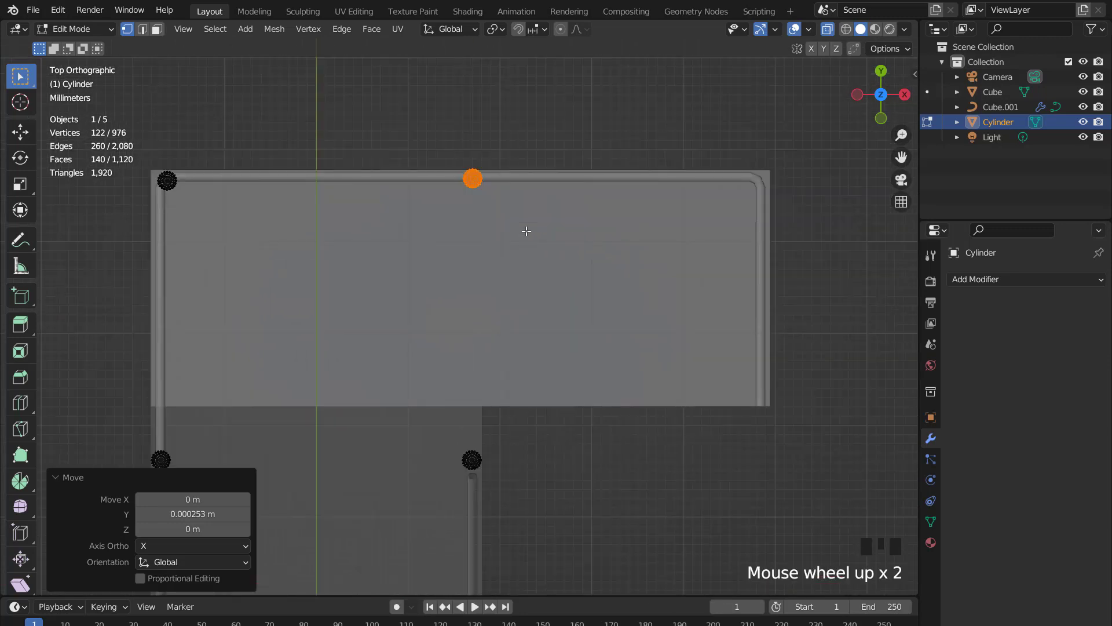
pyautogui.hotkey('shift', 'd')
pyautogui.click(810, 294)
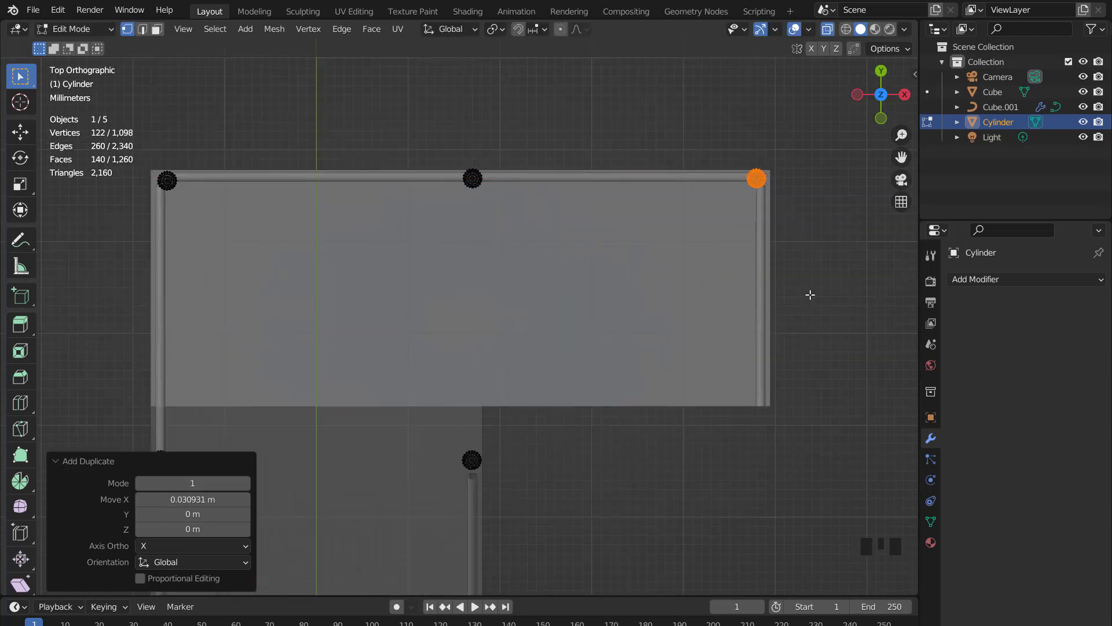
pyautogui.click(812, 296)
# Duplicate the outer corner post about -0.0237 m along Y to the landing's front corner and nudge it onto the rail end.
pyautogui.hotkey('shift', 'd')
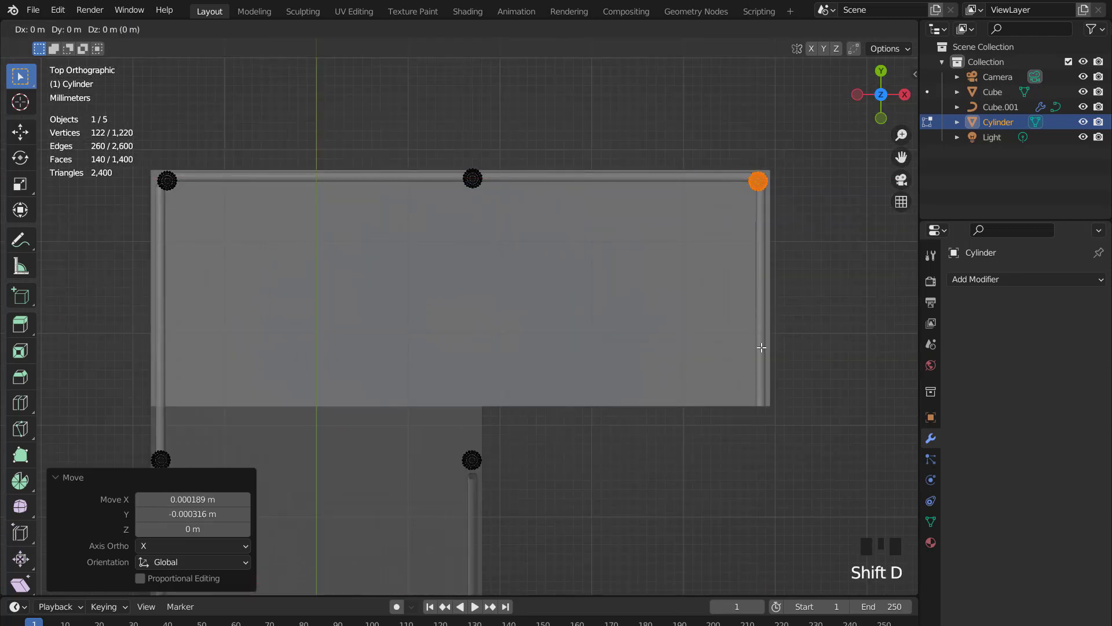
pyautogui.click(804, 565)
pyautogui.press('KP_Decimal')
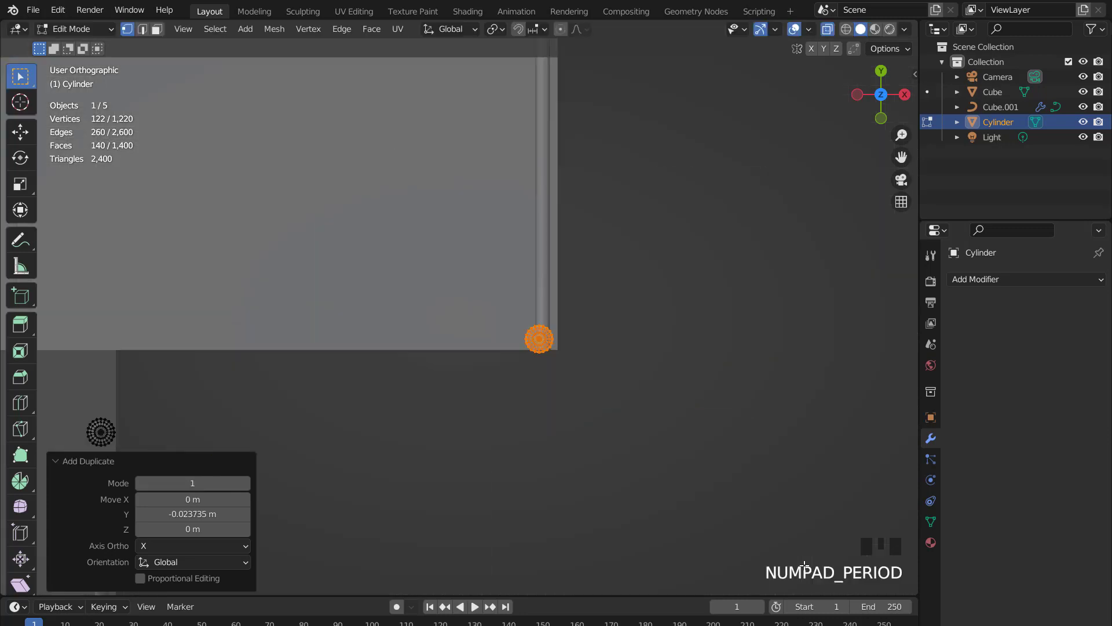
pyautogui.scroll(6, 380, 280)
pyautogui.press('g')
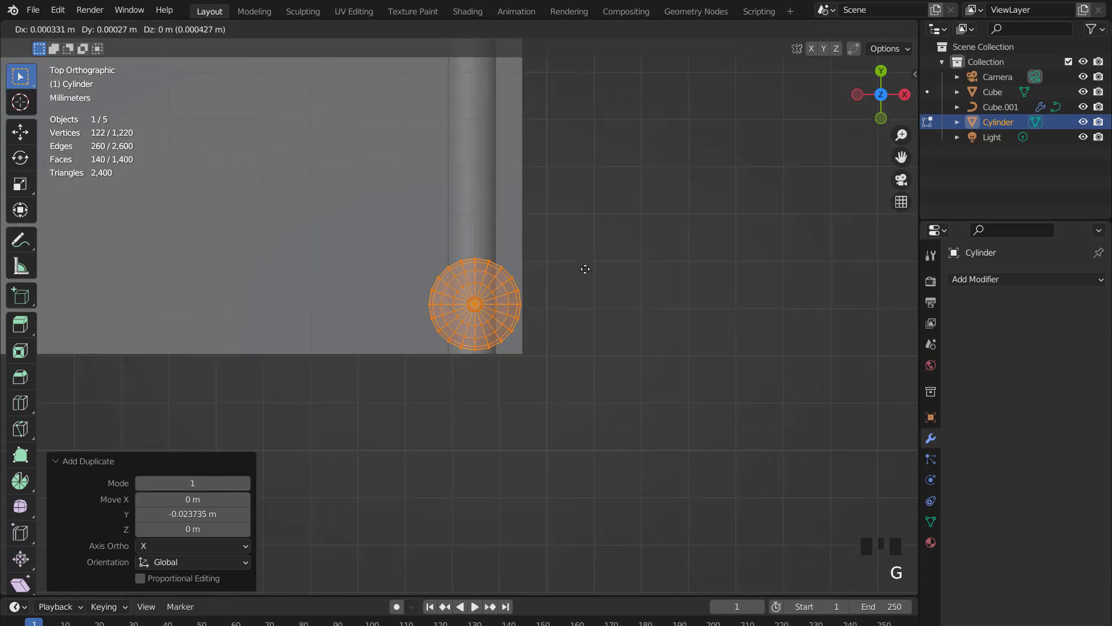
pyautogui.click(585, 268)
pyautogui.press('g')
pyautogui.click(584, 278)
# Set the transform orientation to Normal and slide the open ends of the stair rail and the landing rail into their posts.
pyautogui.scroll(-7, 484, 308)
pyautogui.moveTo(453, 317); pyautogui.dragTo(345, 218, button='middle')
pyautogui.scroll(-3, 391, 262)
pyautogui.press('Tab')
pyautogui.click(167, 175)
pyautogui.press('KP_3')
pyautogui.press('Tab')
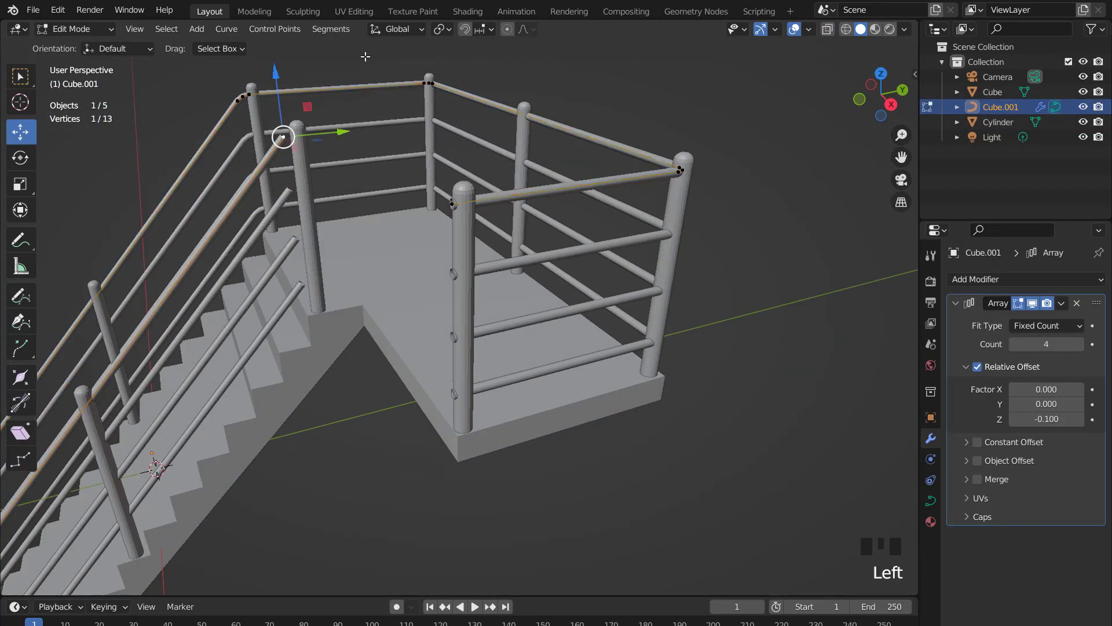
pyautogui.click(396, 29)
pyautogui.click(371, 104)
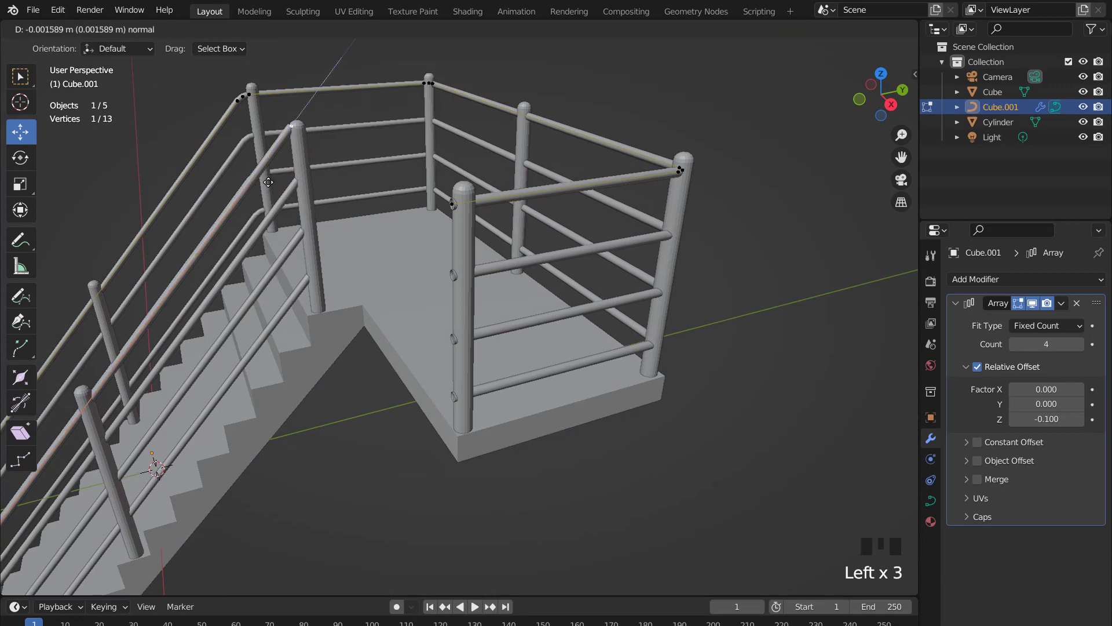
pyautogui.click(263, 169)
pyautogui.click(452, 204)
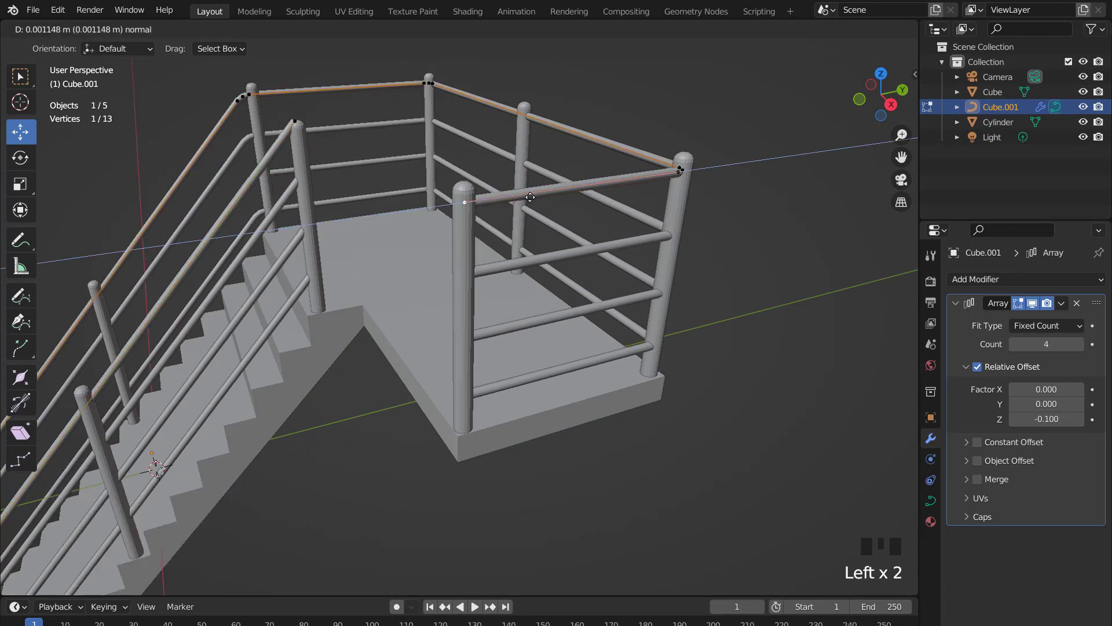
pyautogui.press('Tab')
# Raise the upper parts of all the landing-level posts by about 0.0005 m along their normal Z, leaving their bases in place.
pyautogui.click(299, 139)
pyautogui.press('Tab')
pyautogui.moveTo(308, 147); pyautogui.dragTo(452, 164, button='middle')
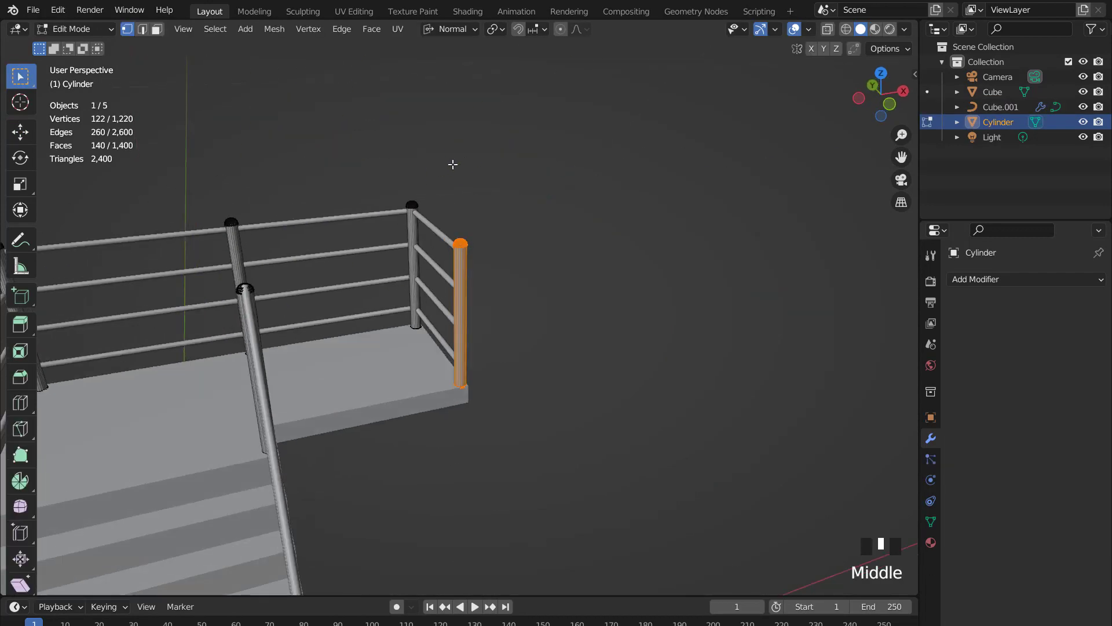
pyautogui.press('KP_1')
pyautogui.scroll(-2, 453, 164)
pyautogui.click(827, 29)
pyautogui.moveTo(131, 217); pyautogui.dragTo(529, 297)
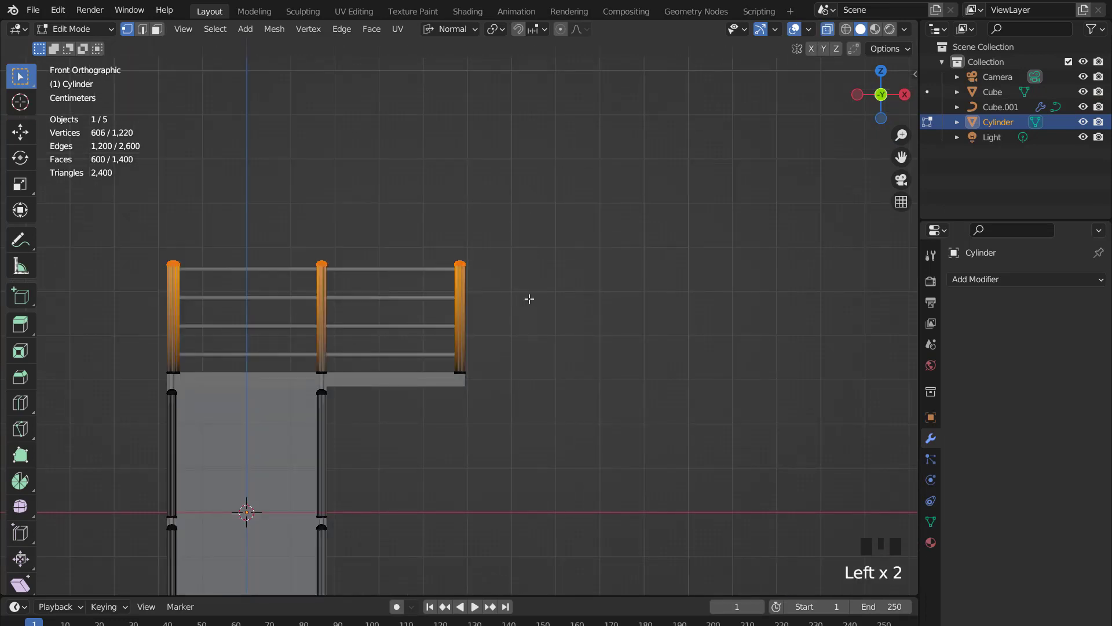
pyautogui.press('KP_3')
pyautogui.scroll(8, 402, 250)
pyautogui.press('g')
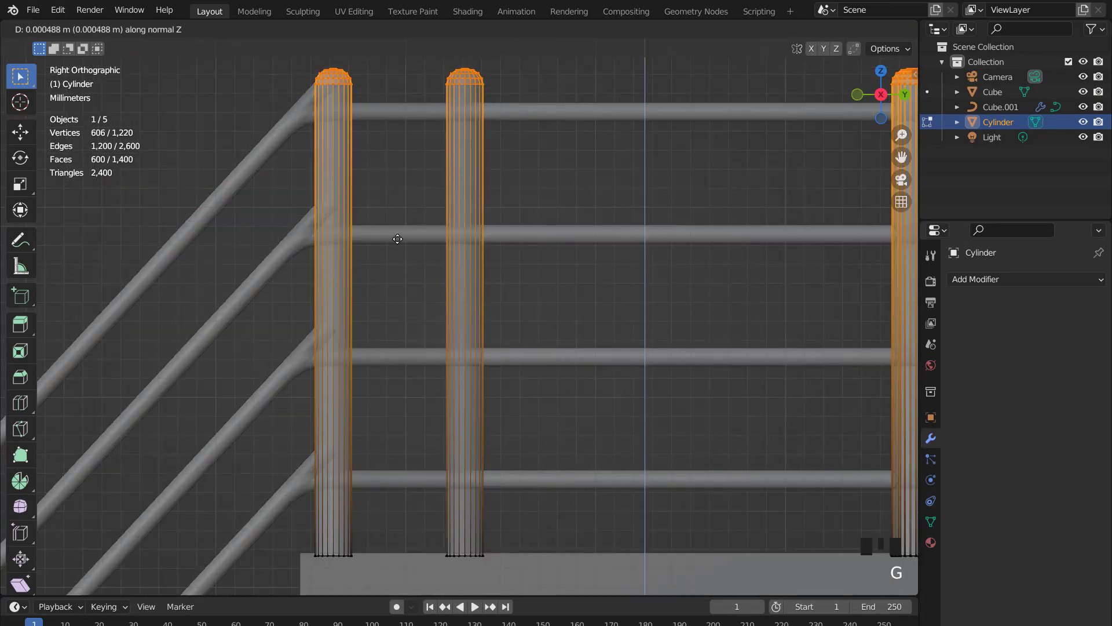
pyautogui.click(397, 237)
pyautogui.press('Tab')
# Shade the posts smooth and enable Auto Smooth for their normals.
pyautogui.moveTo(394, 232); pyautogui.dragTo(965, 505, button='middle')
pyautogui.rightClick(484, 198)
pyautogui.click(931, 521)
pyautogui.scroll(-3, 995, 509)
pyautogui.click(957, 555)
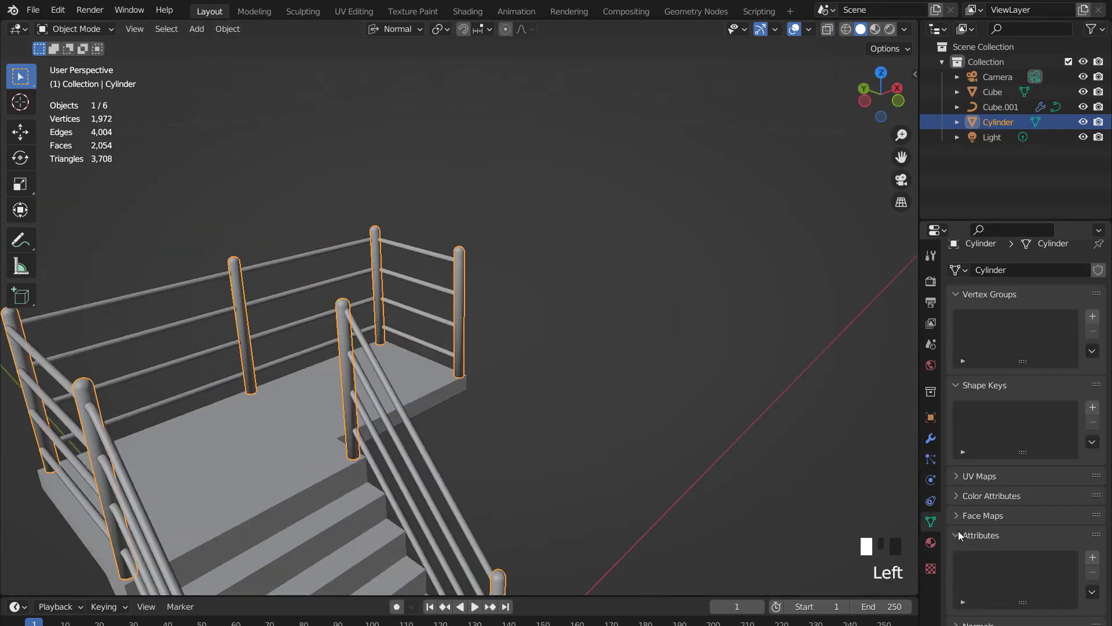
pyautogui.click(957, 555)
pyautogui.click(1014, 577)
# Convert the rail curve with its array into a mesh.
pyautogui.moveTo(499, 371); pyautogui.dragTo(325, 377, button='middle')
pyautogui.scroll(2, 353, 387)
pyautogui.click(358, 343)
pyautogui.scroll(2, 358, 343)
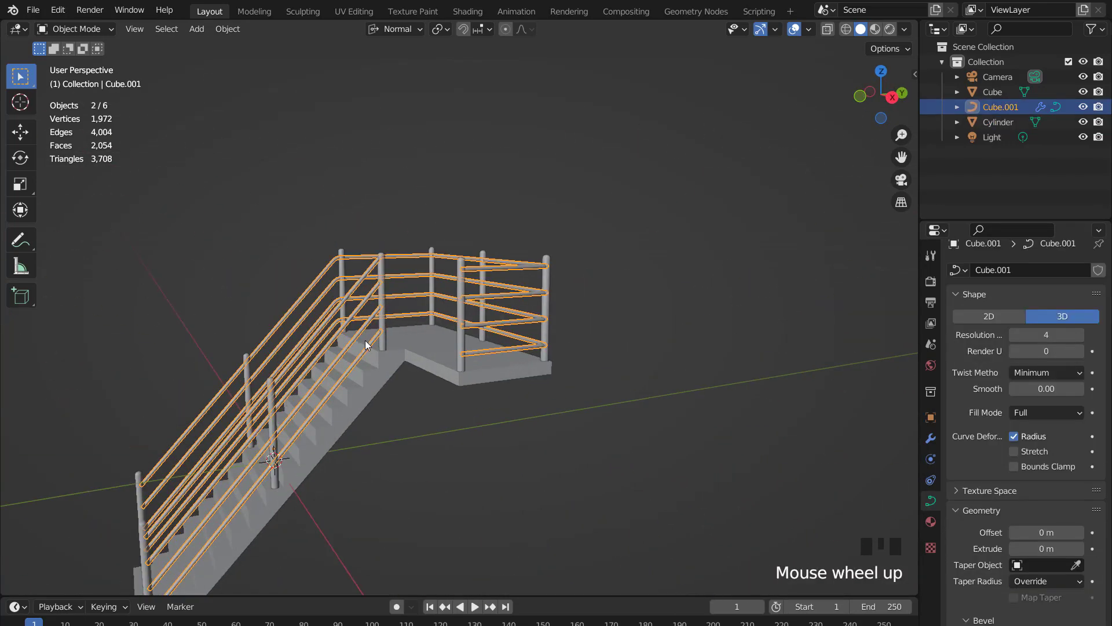
pyautogui.rightClick(586, 242)
pyautogui.moveTo(551, 279)
pyautogui.click(649, 278)
pyautogui.scroll(2, 421, 338)
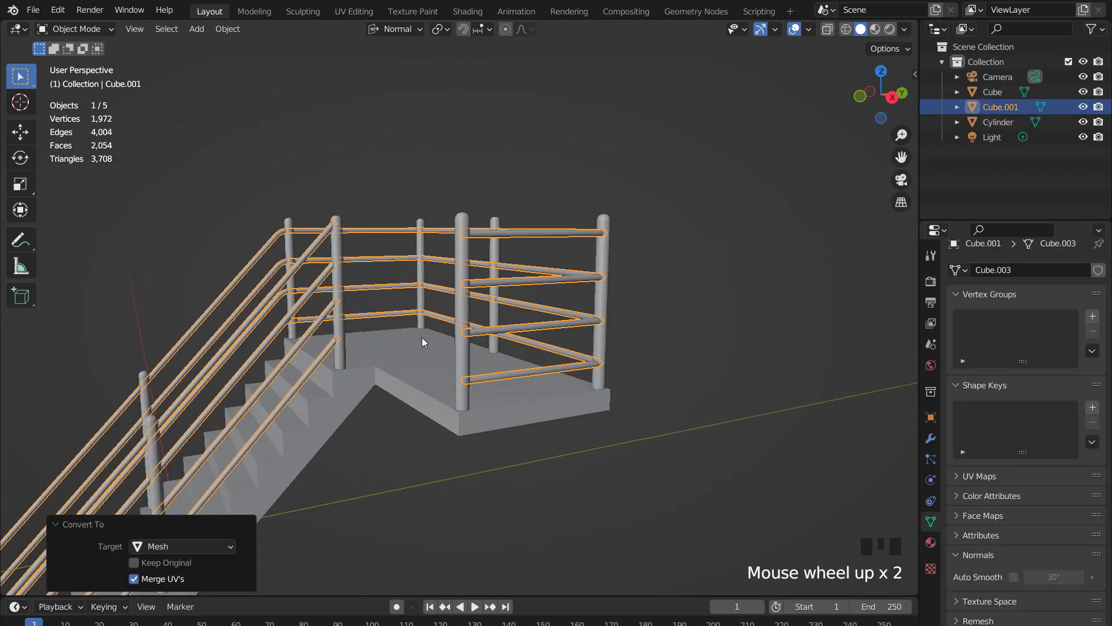
pyautogui.press('Tab')
pyautogui.press('Tab')
# Join the rails, posts and staircase into one object and enable Auto Smooth on it.
pyautogui.keyDown('shift'); pyautogui.click(470, 292); pyautogui.keyUp('shift')
pyautogui.keyDown('shift'); pyautogui.click(405, 389); pyautogui.keyUp('shift')
pyautogui.scroll(-2, 405, 389)
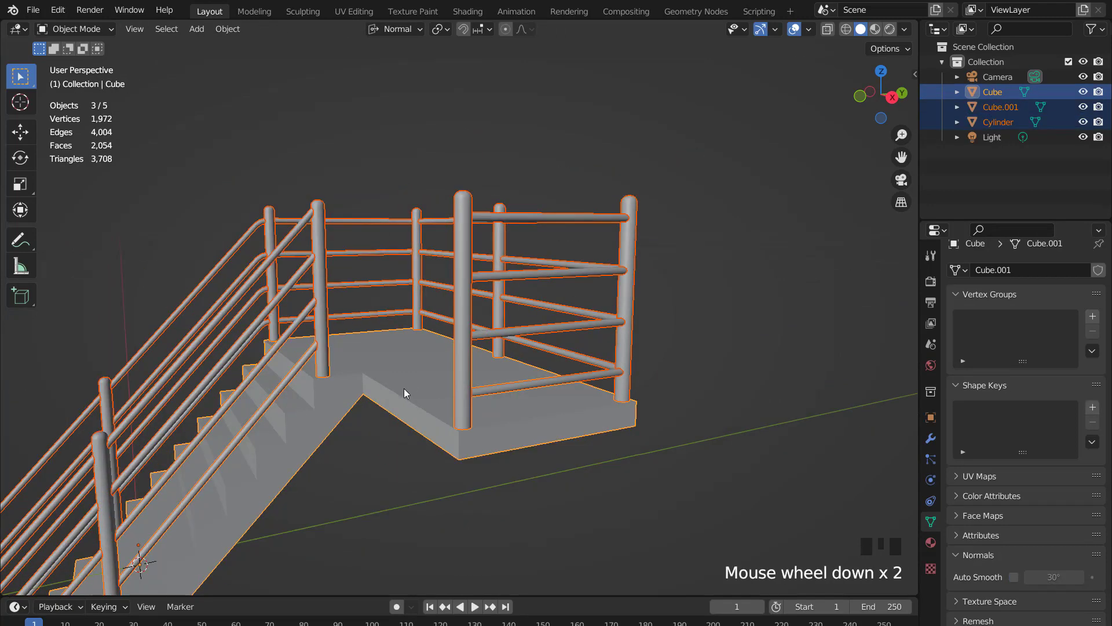
pyautogui.hotkey('ctrl', 'j')
pyautogui.click(1013, 576)
pyautogui.scroll(-3, 580, 417)
pyautogui.moveTo(522, 383); pyautogui.dragTo(506, 284, button='middle')
pyautogui.scroll(1, 535, 289)
# Duplicate the whole staircase in place and rotate the copy 180° about Z.
pyautogui.hotkey('shift', 'd')
pyautogui.rightClick(535, 290)
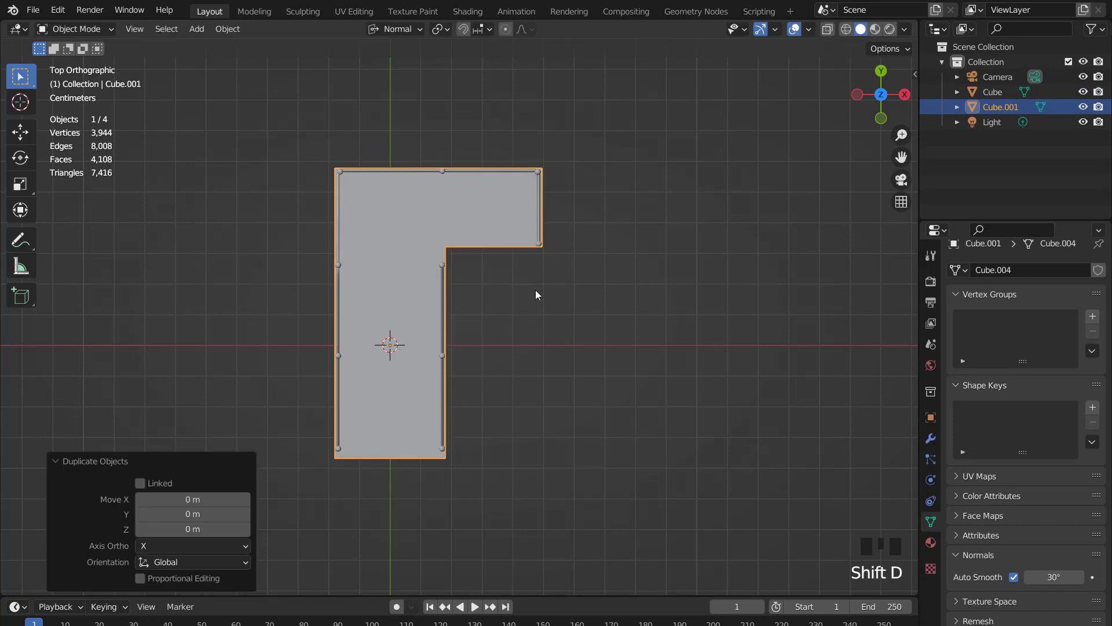
pyautogui.write('r180')
pyautogui.press('Return')
pyautogui.scroll(2, 537, 290)
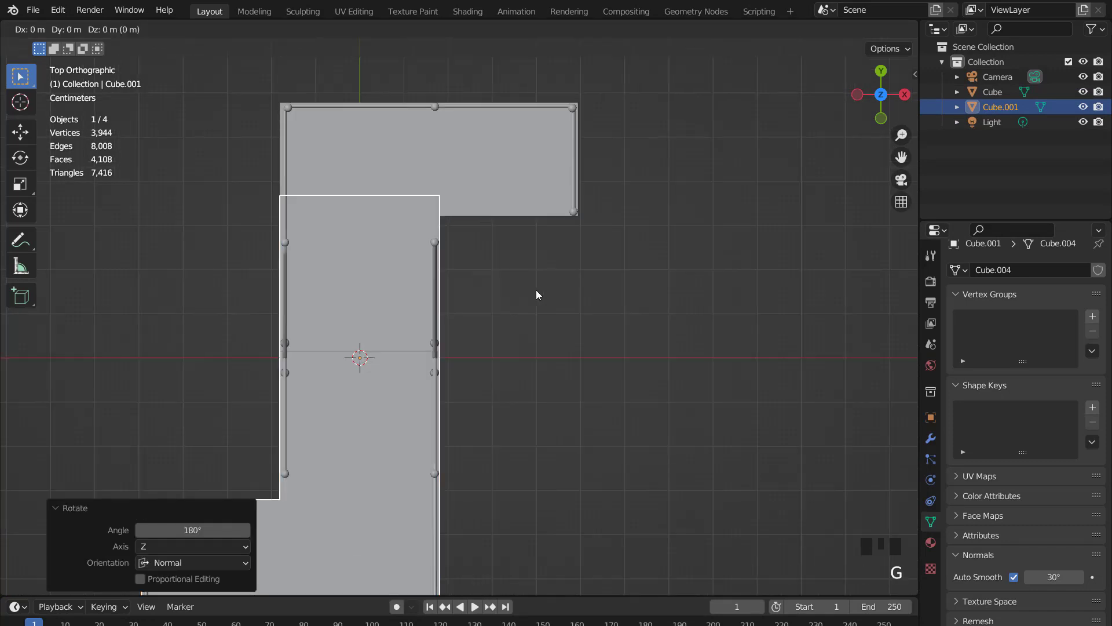
# Move the rotated copy -0.036984 m along its local X and 0.004857 m along its local Y, beside the original flight.
pyautogui.press('g')
pyautogui.press('x')
pyautogui.click(567, 256)
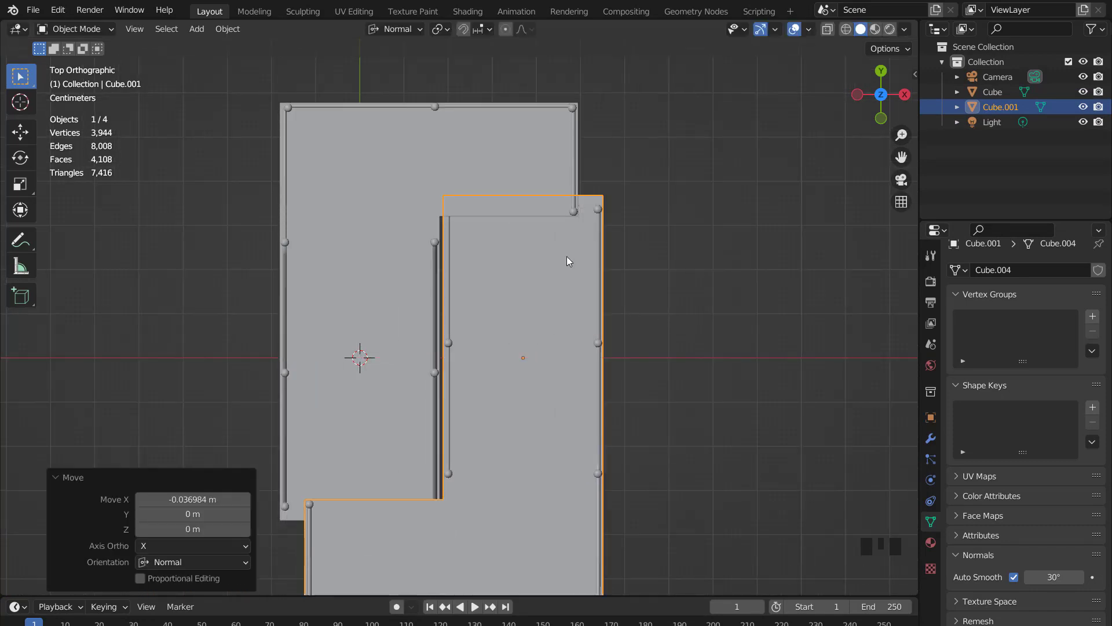
pyautogui.scroll(3, 545, 231)
pyautogui.press('g')
pyautogui.press('y')
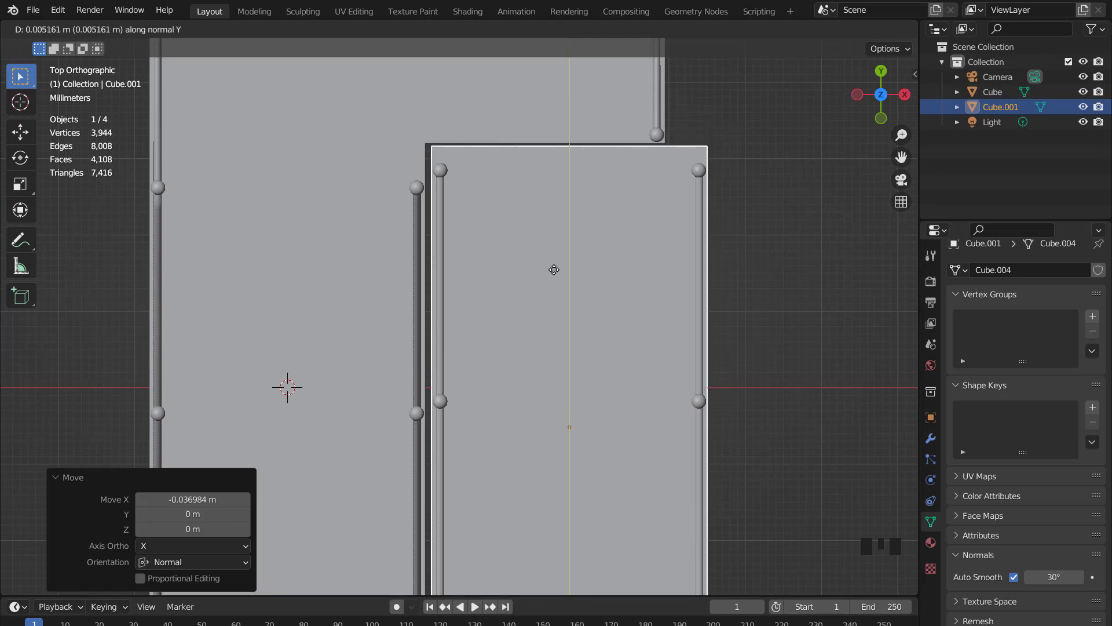
pyautogui.click(554, 267)
pyautogui.scroll(-3, 551, 270)
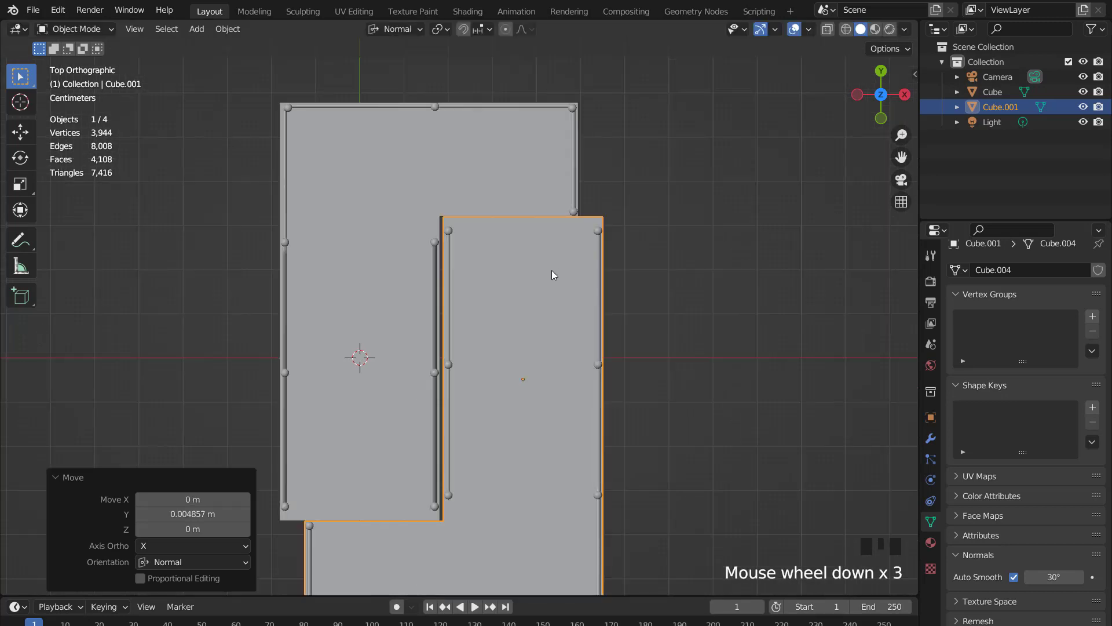
# Shift the rotated copy another -0.002842 m along its local X to widen the gap between the two flights.
pyautogui.keyDown('shift'); pyautogui.moveTo(552, 270); pyautogui.dragTo(530, 227, button='middle'); pyautogui.keyUp('shift')
pyautogui.press('g')
pyautogui.press('g')
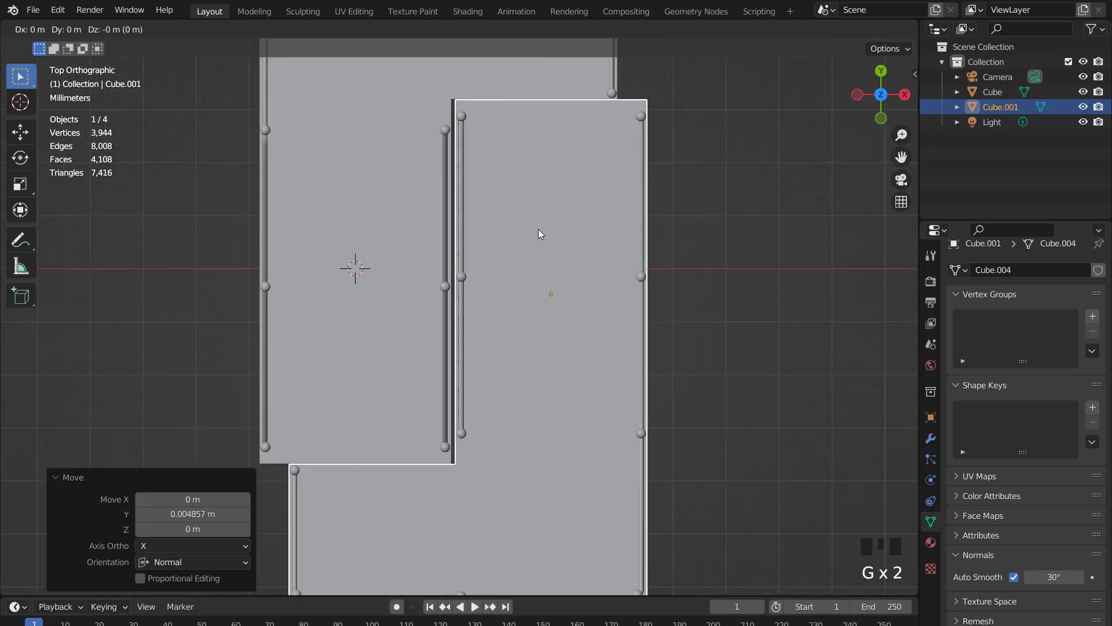
pyautogui.click(515, 235)
pyautogui.scroll(-2, 513, 235)
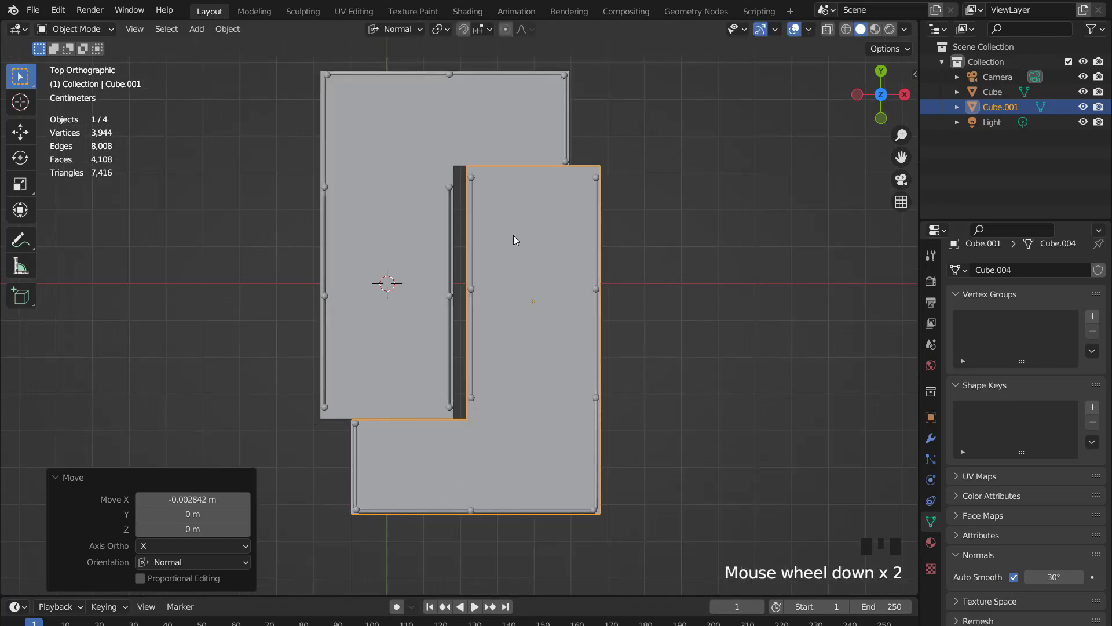
# Extend the original staircase's landing end with its posts and rails 0.008197 m along global X to match the copy's outer edge.
pyautogui.click(526, 141)
pyautogui.press('Tab')
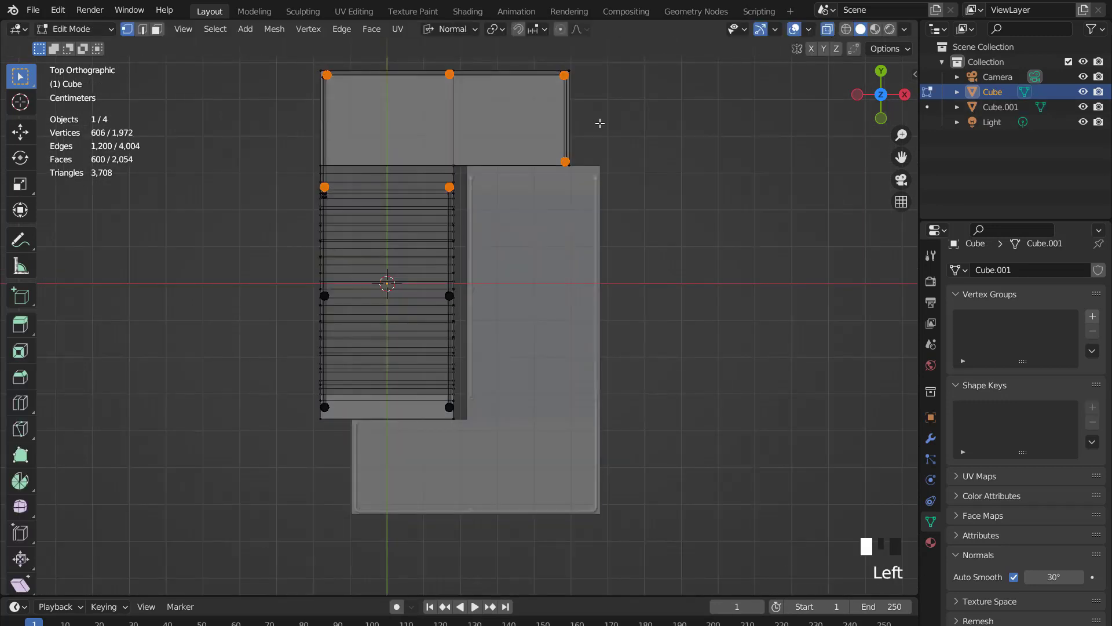
pyautogui.moveTo(547, 65); pyautogui.dragTo(636, 210)
pyautogui.keyDown('shift'); pyautogui.moveTo(635, 210); pyautogui.dragTo(589, 256, button='middle'); pyautogui.keyUp('shift')
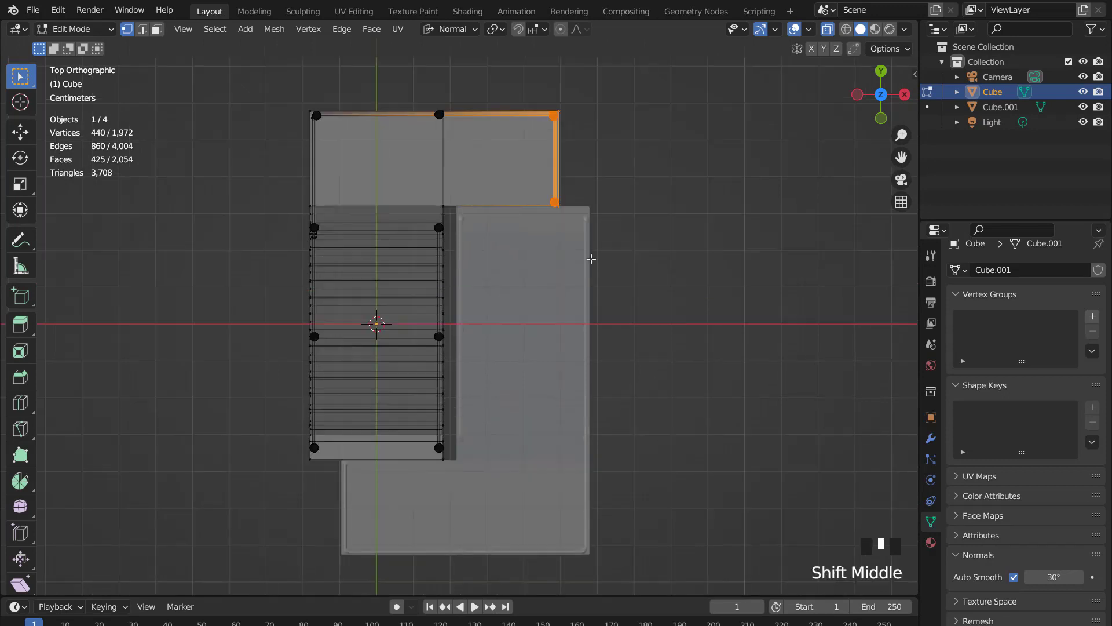
pyautogui.scroll(3, 582, 281)
pyautogui.press('g')
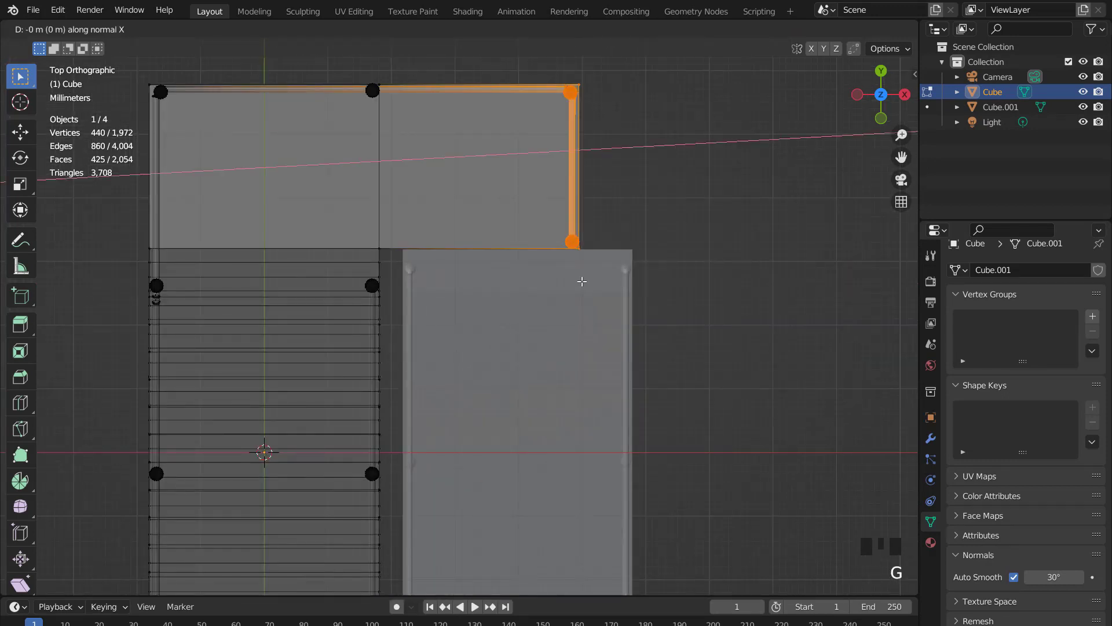
pyautogui.press('Escape')
pyautogui.click(439, 29)
pyautogui.click(406, 78)
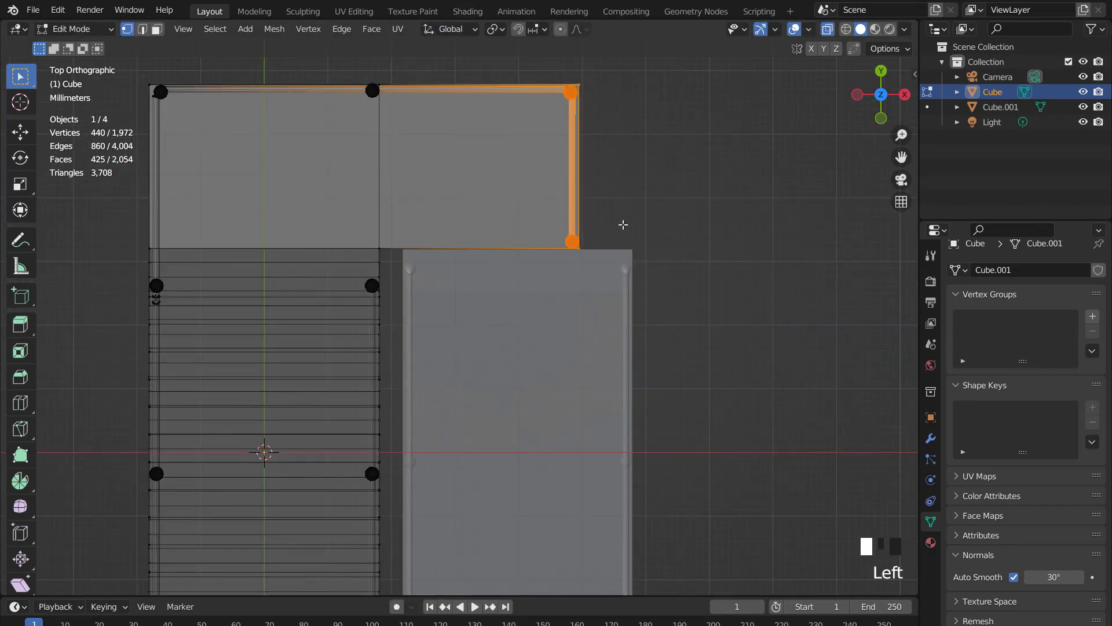
pyautogui.press('g')
pyautogui.press('x')
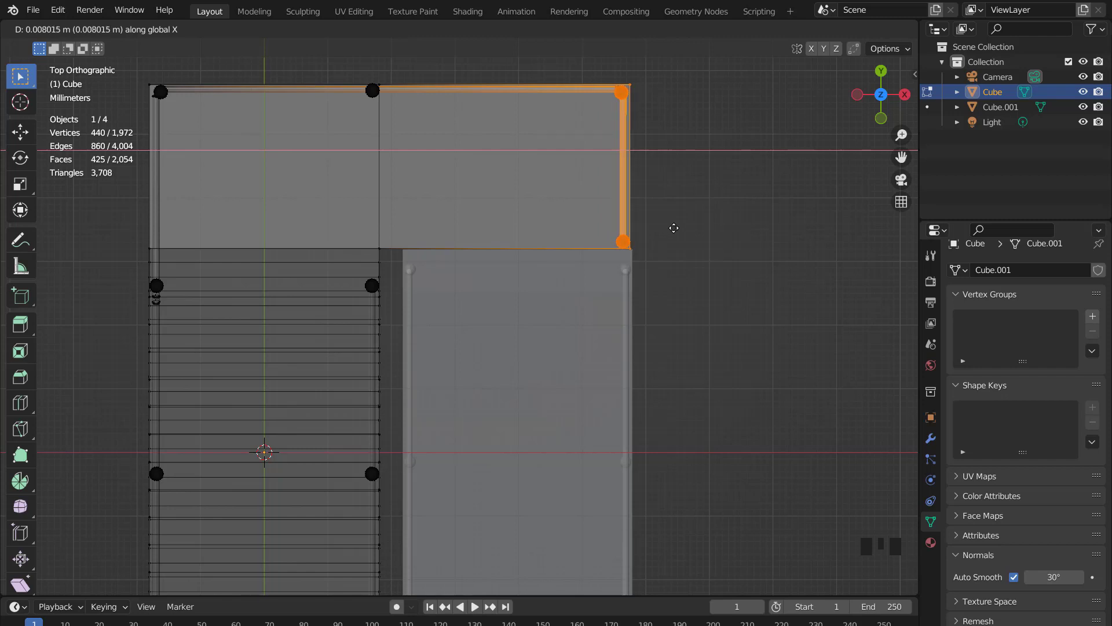
pyautogui.click(675, 228)
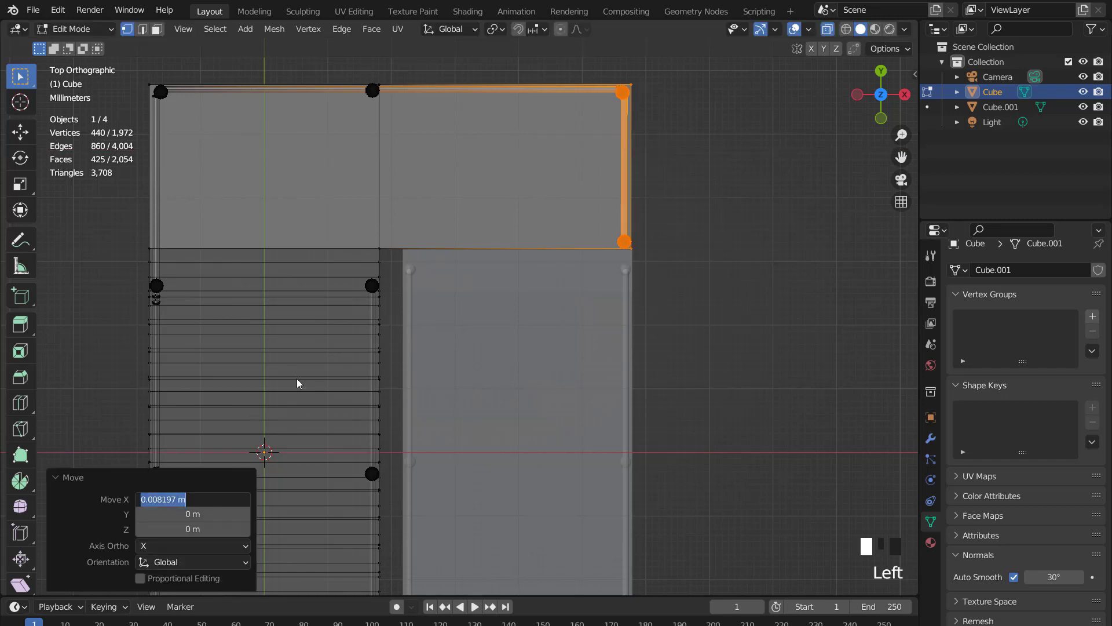
# Extend the copied staircase's landing end with its posts and rails by -0.008197 m along global X.
pyautogui.scroll(-3, 297, 383)
pyautogui.keyDown('shift'); pyautogui.moveTo(422, 412); pyautogui.dragTo(405, 338, button='middle'); pyautogui.keyUp('shift')
pyautogui.press('Tab')
pyautogui.click(442, 343)
pyautogui.press('Tab')
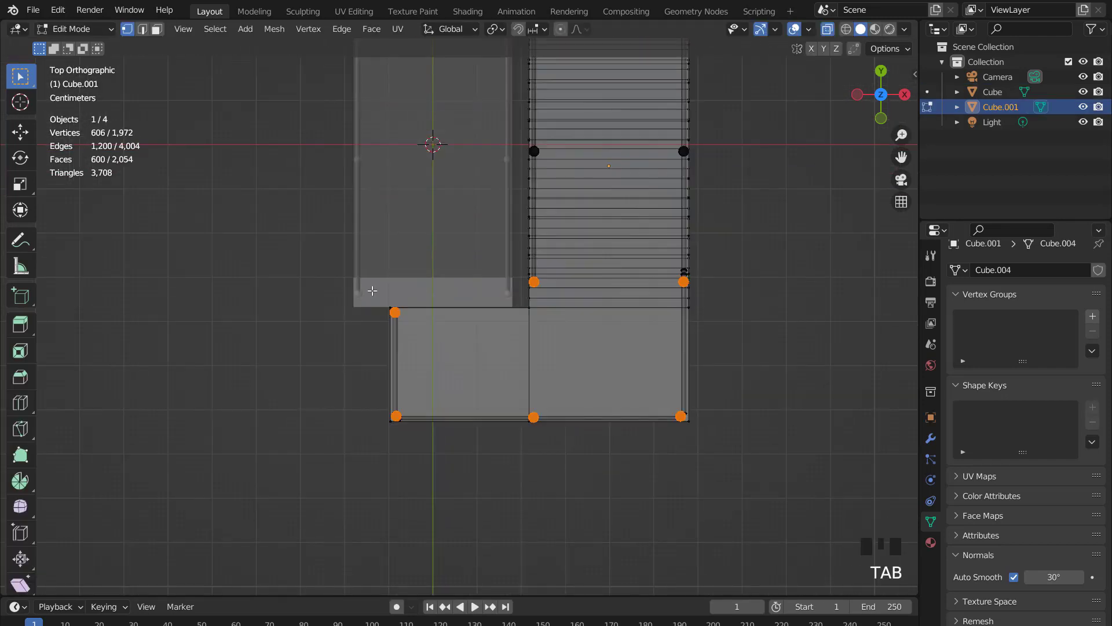
pyautogui.moveTo(372, 290); pyautogui.dragTo(416, 432)
pyautogui.scroll(2, 416, 431)
pyautogui.press('g')
pyautogui.press('x')
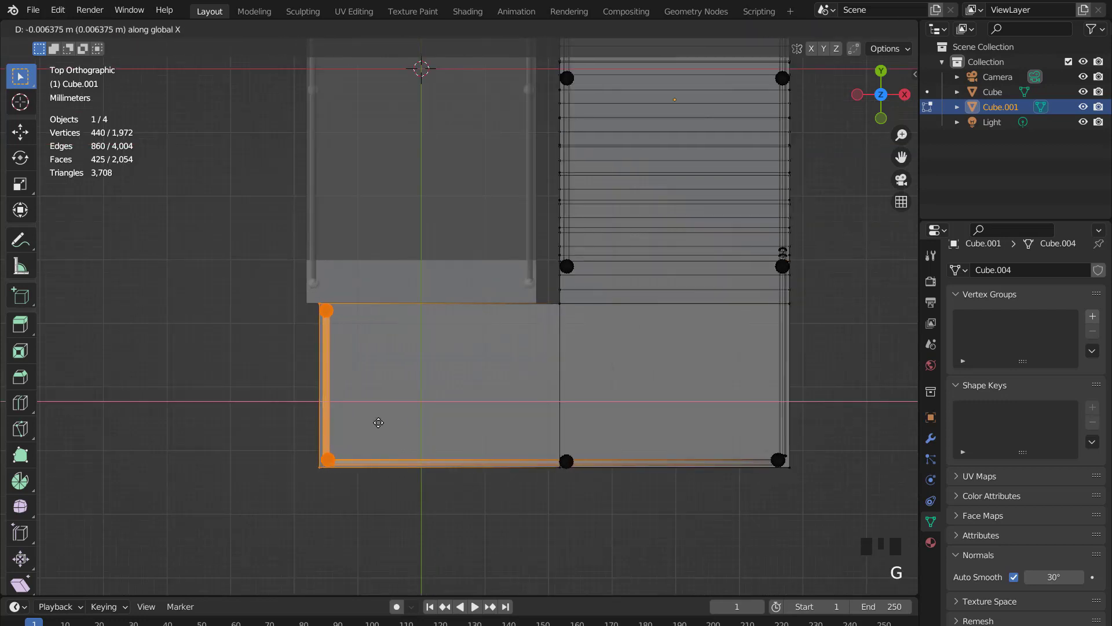
pyautogui.click(366, 417)
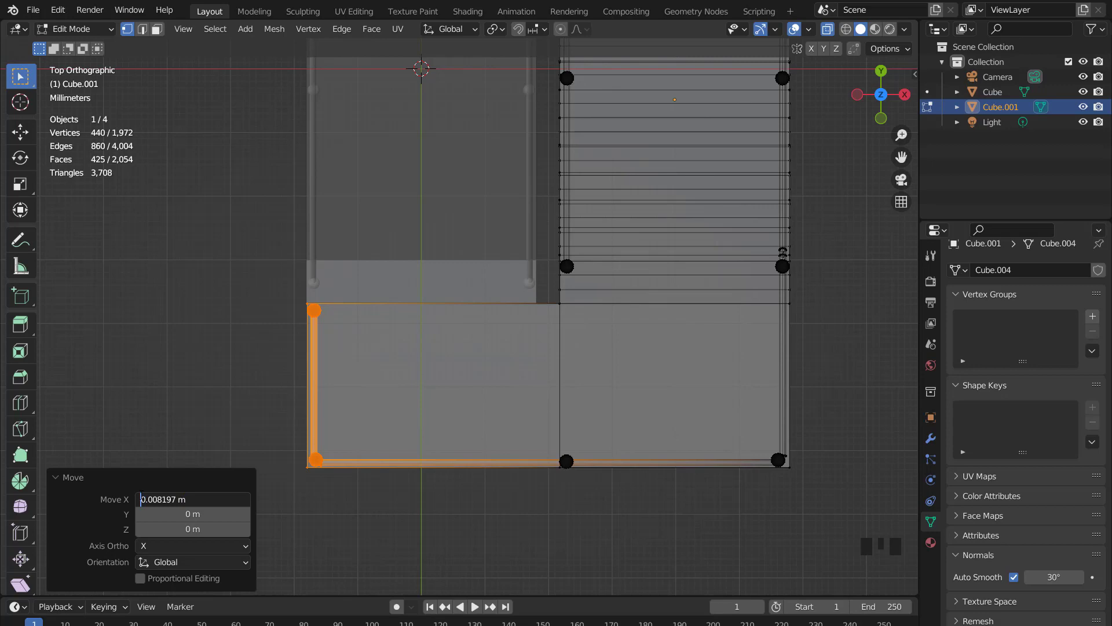
pyautogui.scroll(-3, 520, 362)
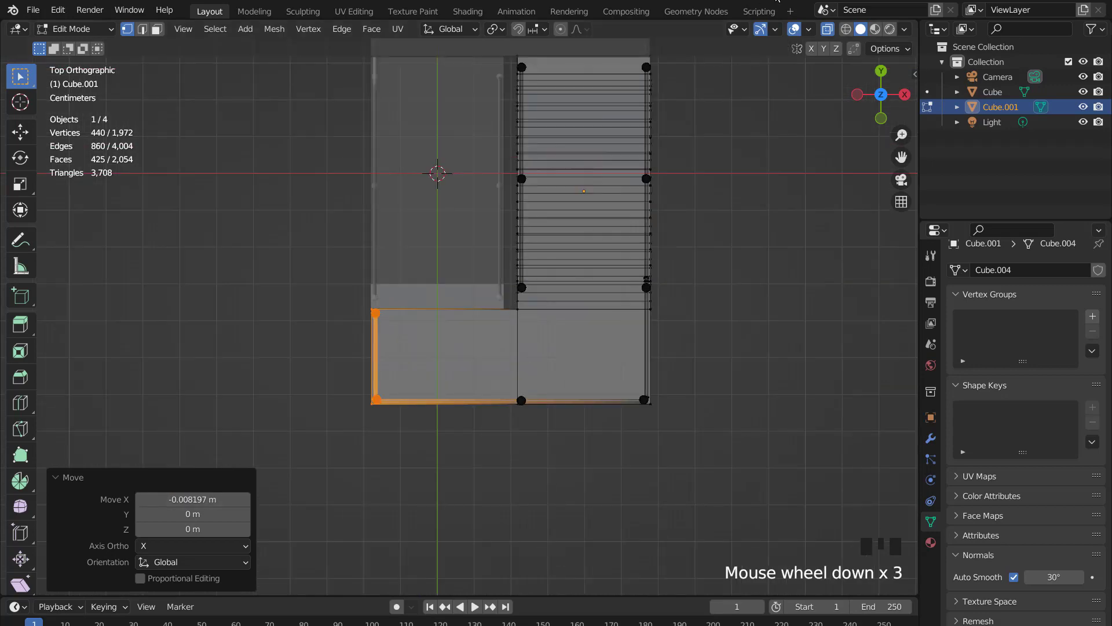
pyautogui.click(827, 29)
pyautogui.press('Tab')
# Raise the copied staircase 0.061968 m along Z so its foot meets the lower landing.
pyautogui.scroll(-3, 688, 303)
pyautogui.moveTo(688, 303); pyautogui.dragTo(405, 219, button='middle')
pyautogui.press('KP_3')
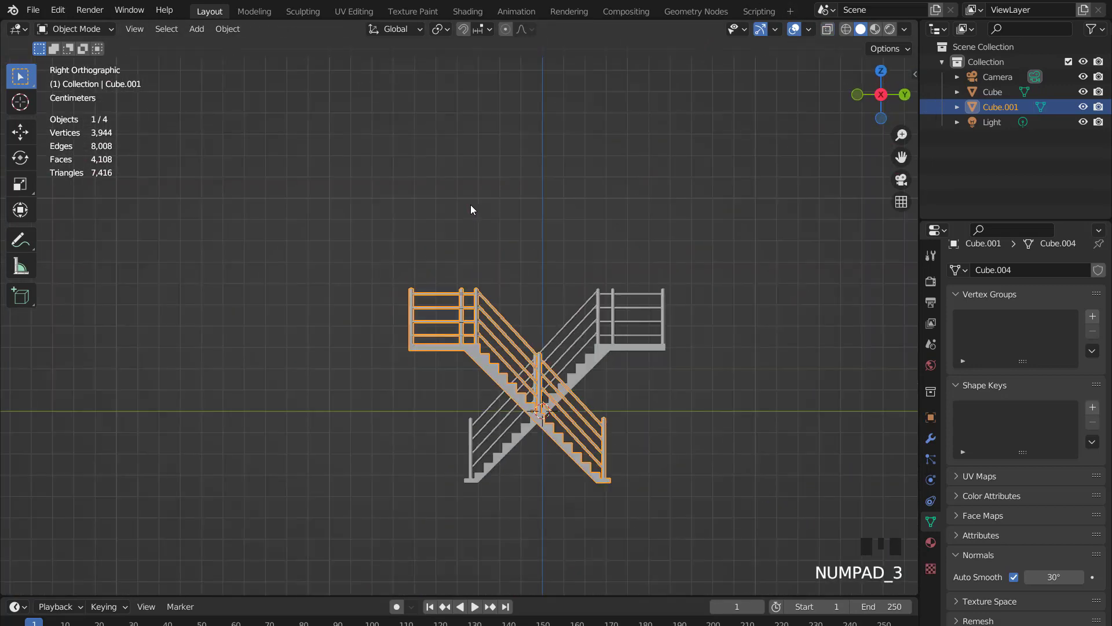
pyautogui.keyDown('shift'); pyautogui.moveTo(471, 204); pyautogui.dragTo(564, 311, button='middle'); pyautogui.keyUp('shift')
pyautogui.scroll(3, 550, 286)
pyautogui.press('g')
pyautogui.press('z')
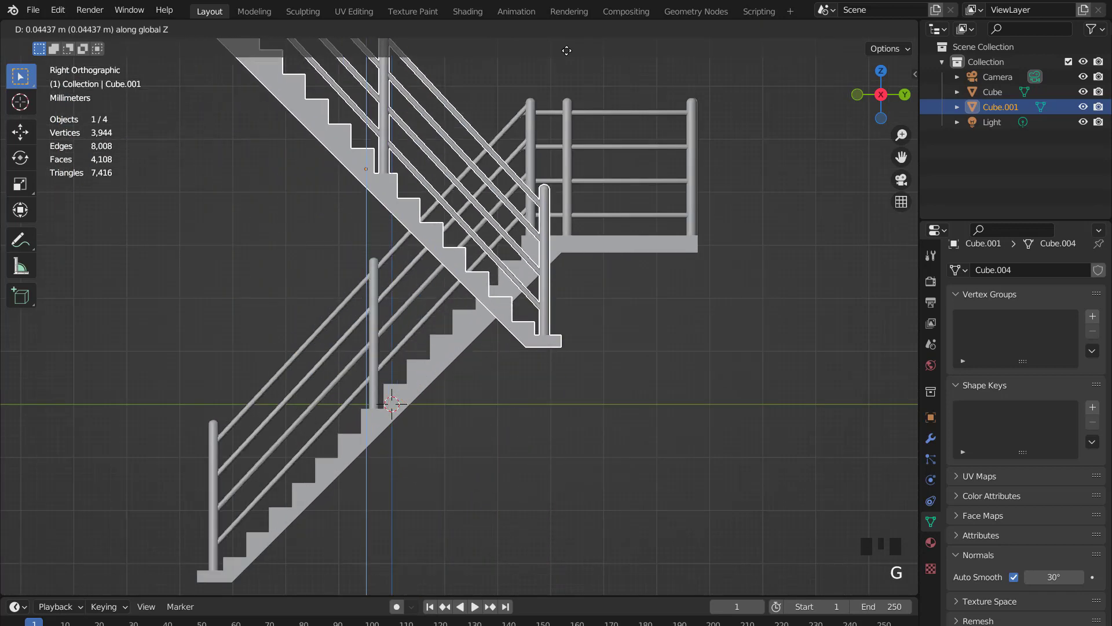
pyautogui.click(569, 513)
# Display the wireframe overlay around the joint between the copied staircase's foot and the lower landing.
pyautogui.hotkey('shift', 'b')
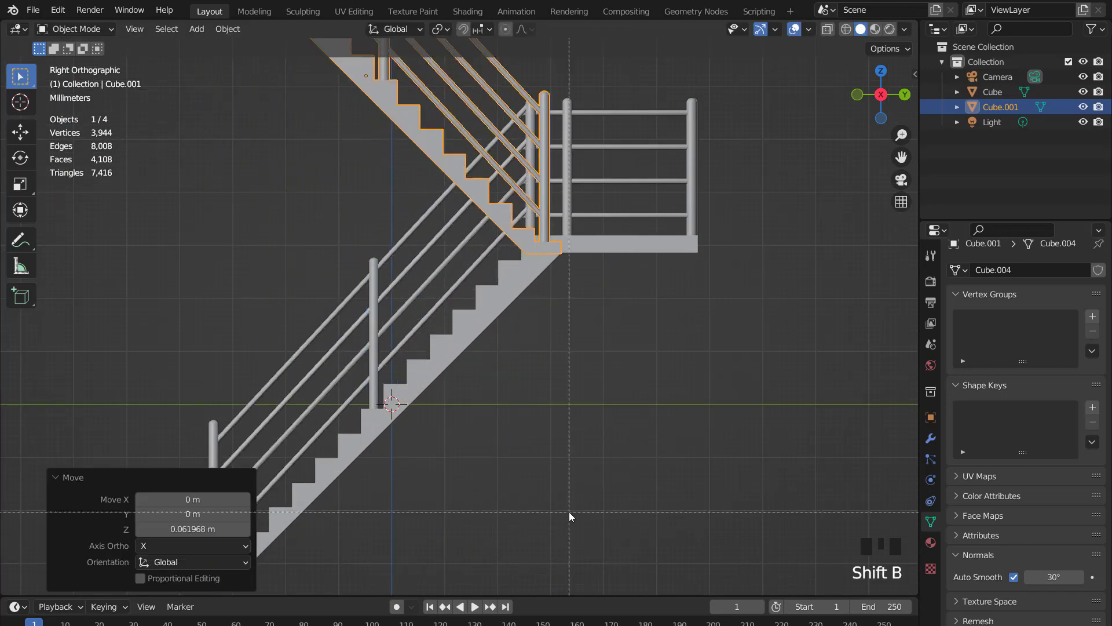
pyautogui.moveTo(549, 250); pyautogui.dragTo(578, 256)
pyautogui.scroll(-5, 454, 319)
pyautogui.keyDown('shift'); pyautogui.moveTo(455, 323); pyautogui.dragTo(565, 323, button='middle'); pyautogui.keyUp('shift')
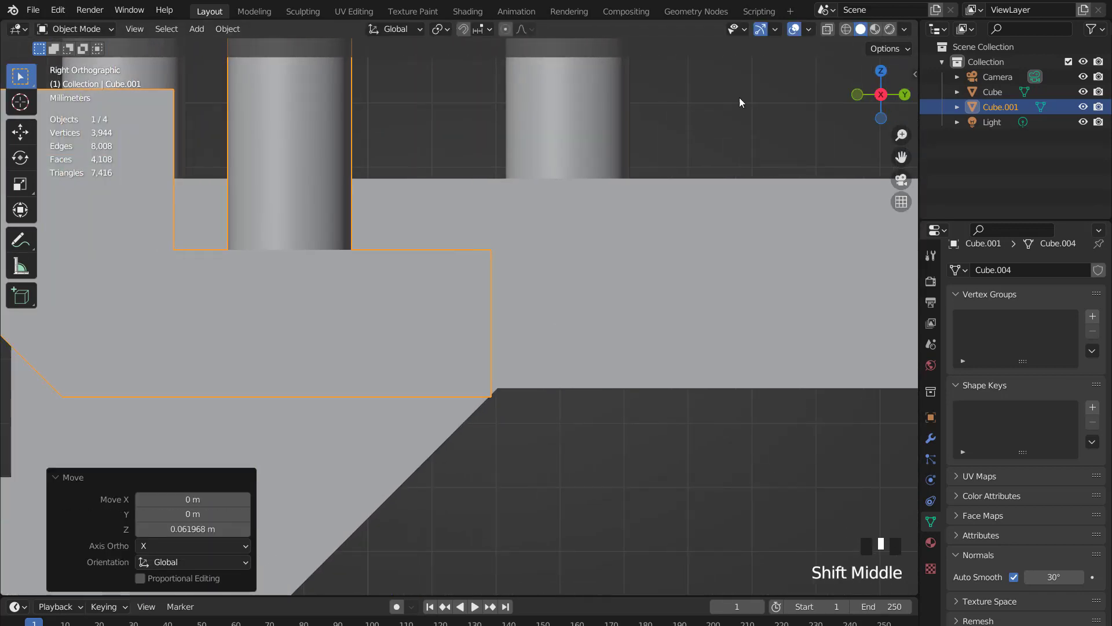
pyautogui.click(809, 29)
pyautogui.click(716, 278)
pyautogui.scroll(2, 490, 354)
pyautogui.scroll(-3, 488, 356)
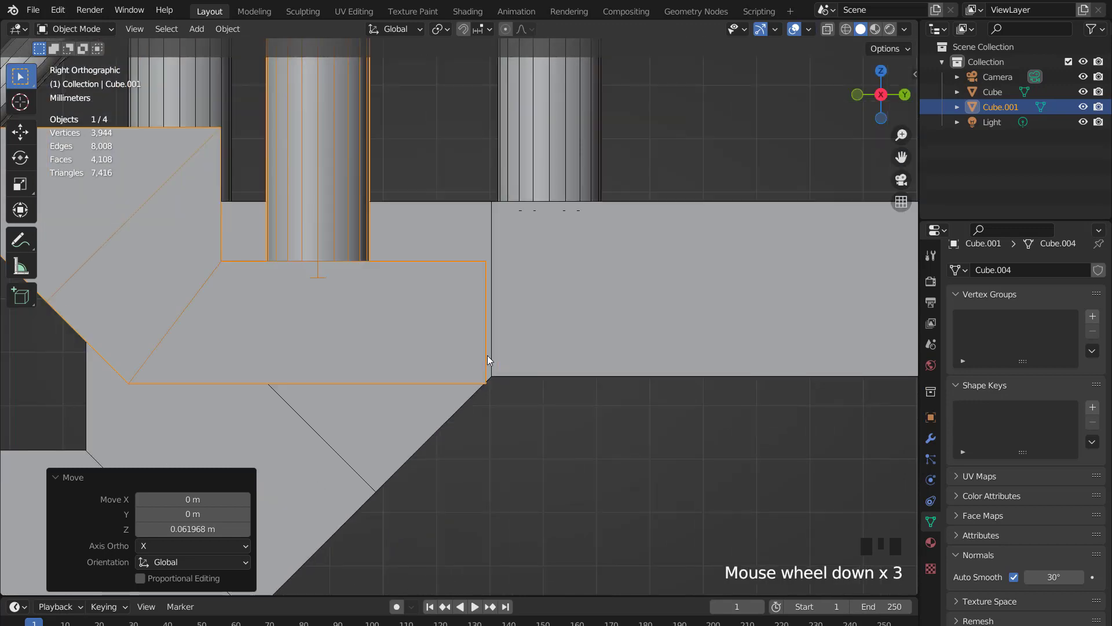
# Nudge the copied staircase 0.000101 m along Y, 0.000018 m along Z and 0.00001 m along Y to align its foot with the landing.
pyautogui.scroll(3, 488, 356)
pyautogui.press('g')
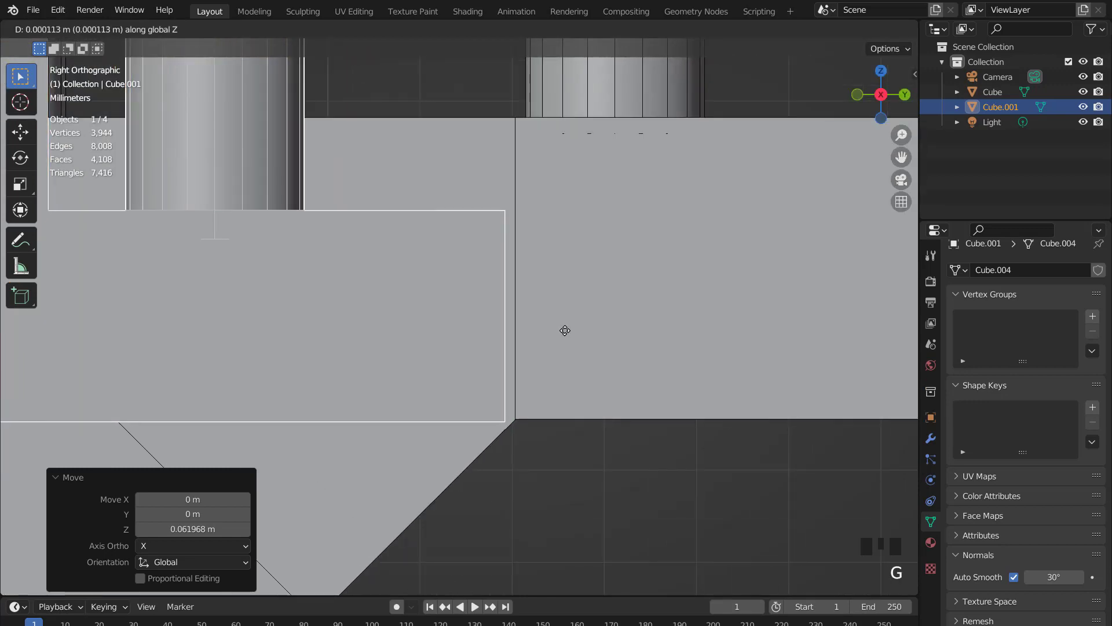
pyautogui.click(573, 329)
pyautogui.scroll(3, 553, 341)
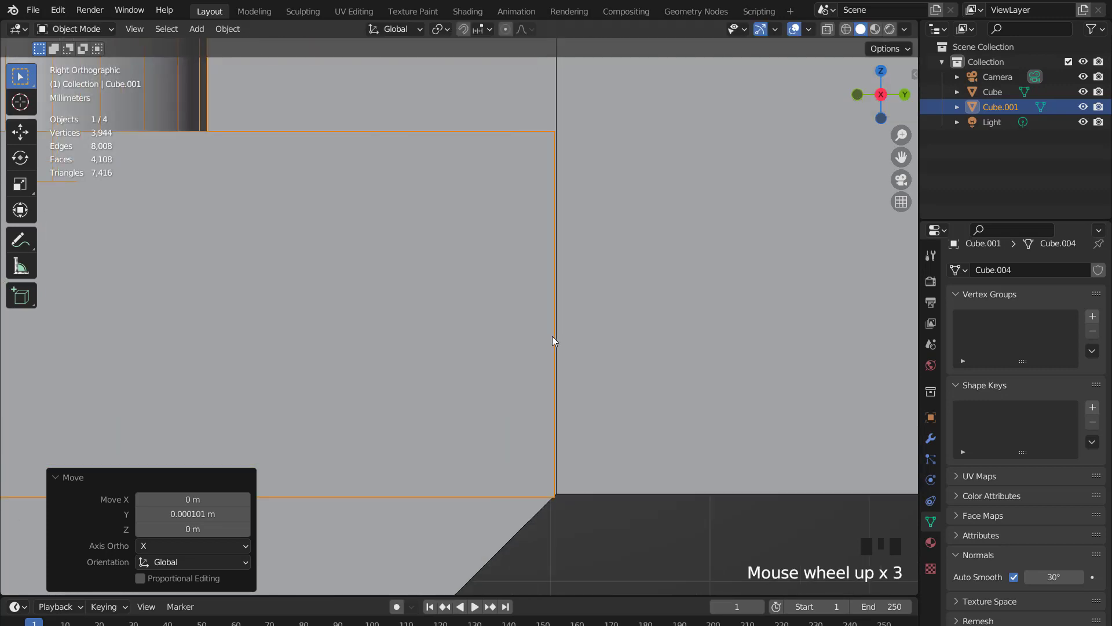
pyautogui.press('g')
pyautogui.click(551, 332)
pyautogui.scroll(-2, 551, 333)
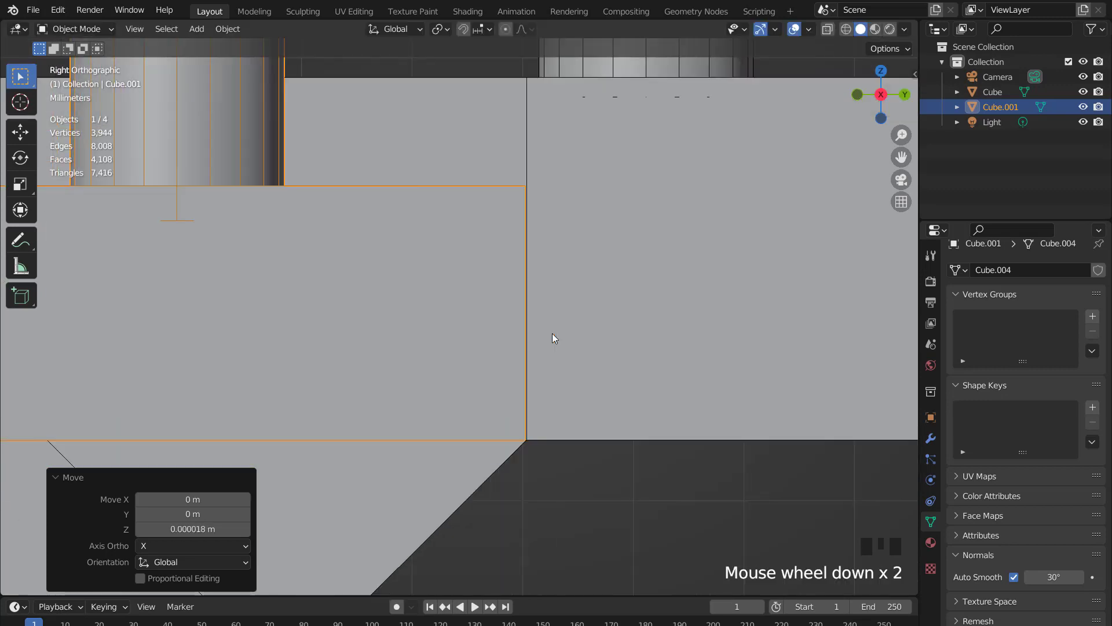
pyautogui.scroll(4, 606, 317)
pyautogui.press('g')
pyautogui.press('y')
pyautogui.click(605, 320)
pyautogui.scroll(-15, 603, 322)
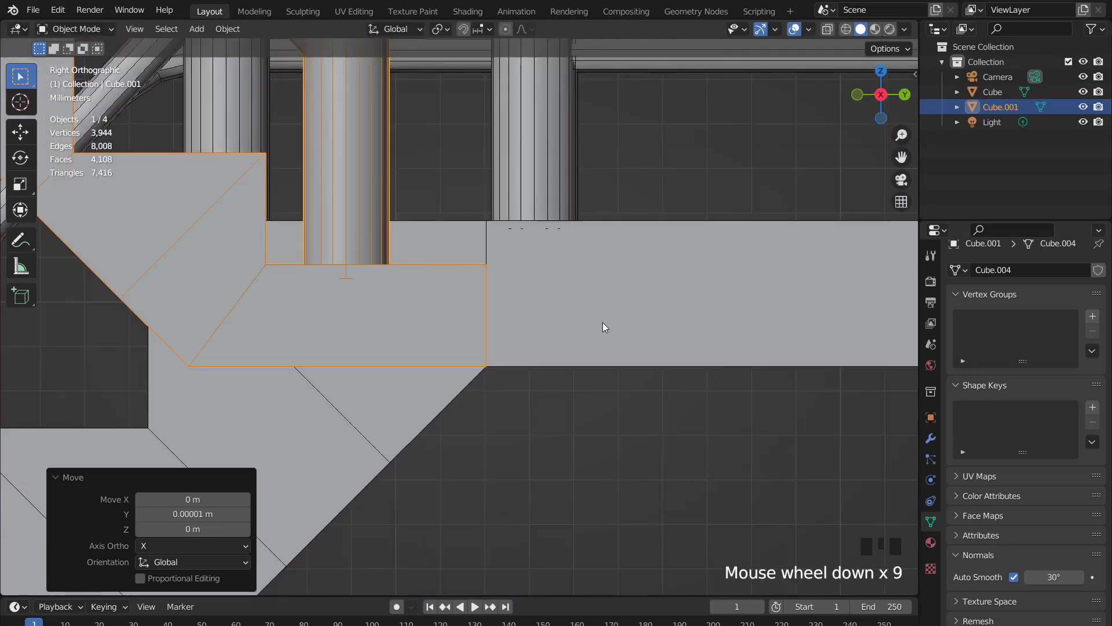
# Check the aligned flights from the front and right side, and turn off the wireframe overlay.
pyautogui.scroll(-3, 602, 323)
pyautogui.moveTo(532, 349); pyautogui.dragTo(536, 413, button='middle')
pyautogui.scroll(-6, 507, 385)
pyautogui.press('KP_1')
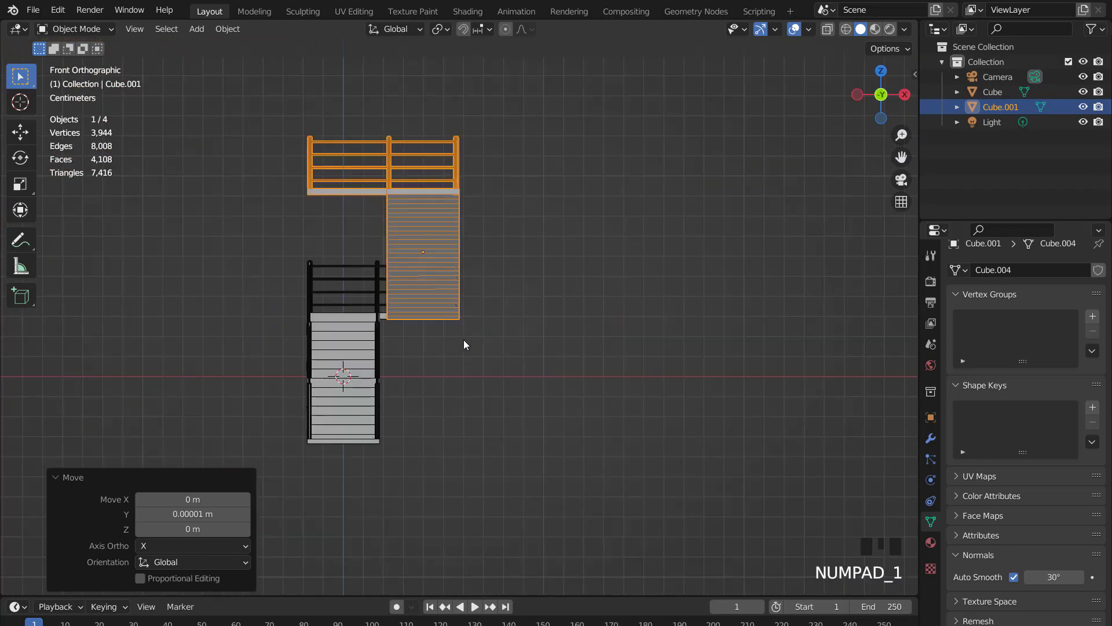
pyautogui.press('KP_3')
pyautogui.scroll(6, 557, 262)
pyautogui.click(808, 29)
pyautogui.click(718, 277)
# Edit the original staircase with X-ray on and select the top edges and post bases of its bottom foot plate.
pyautogui.press('Tab')
pyautogui.press('Tab')
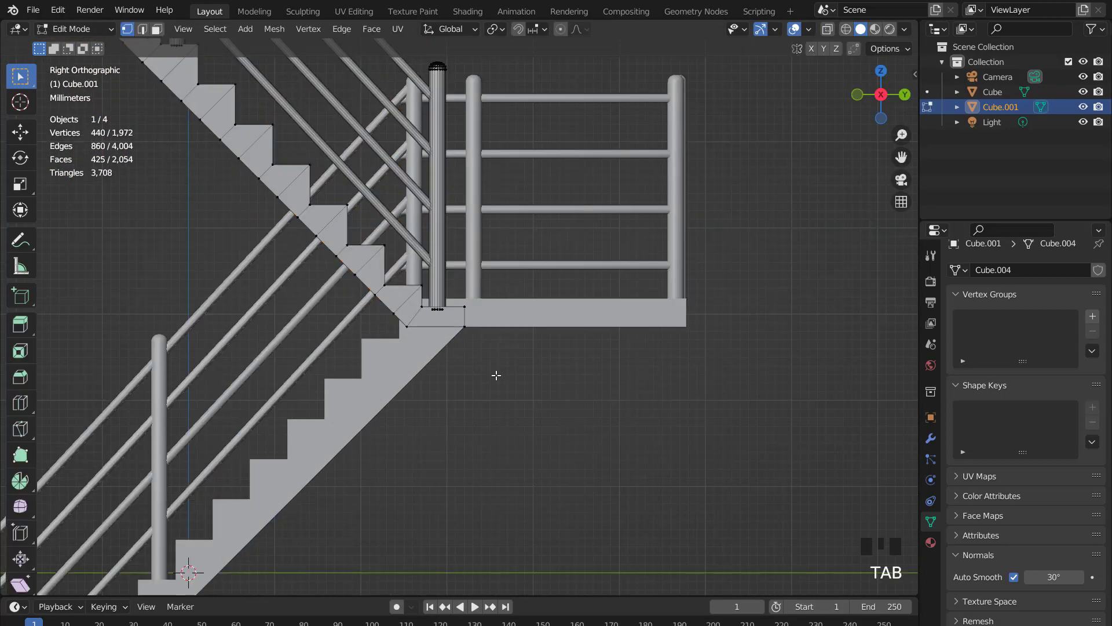
pyautogui.click(521, 314)
pyautogui.press('Tab')
pyautogui.scroll(3, 539, 384)
pyautogui.scroll(-3, 456, 428)
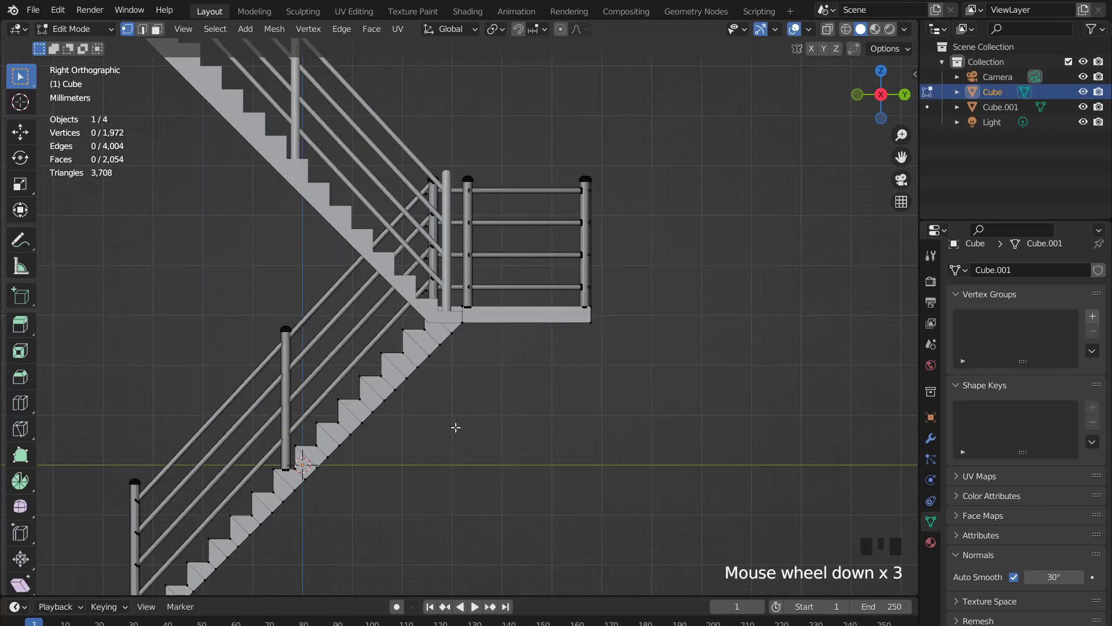
pyautogui.scroll(3, 346, 404)
pyautogui.keyDown('shift'); pyautogui.moveTo(462, 348); pyautogui.dragTo(485, 293, button='middle'); pyautogui.keyUp('shift')
pyautogui.scroll(2, 441, 327)
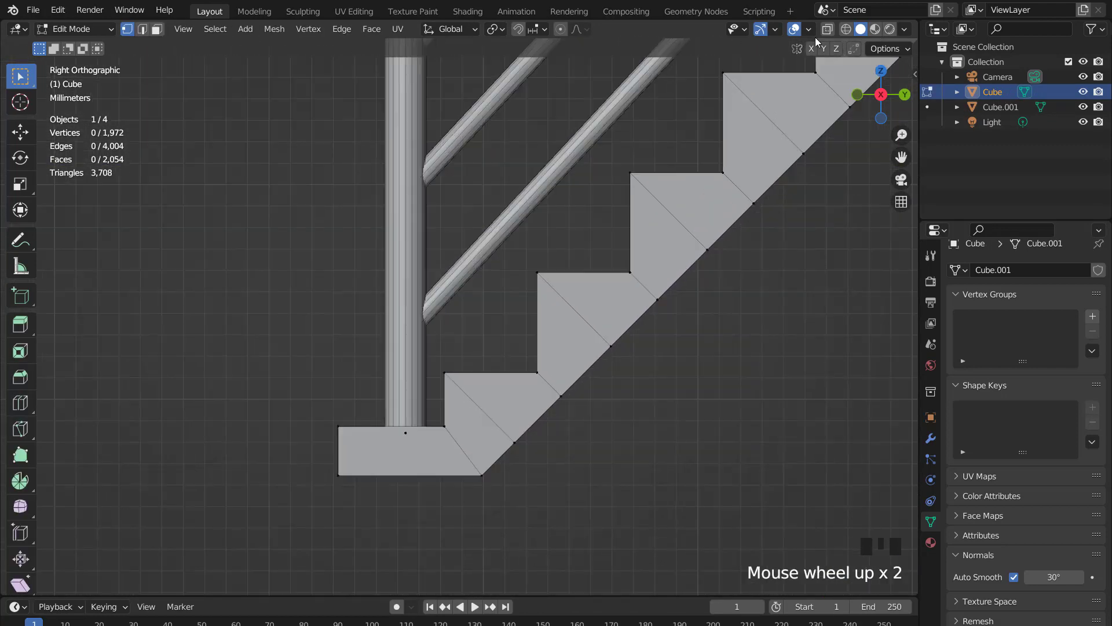
pyautogui.click(827, 28)
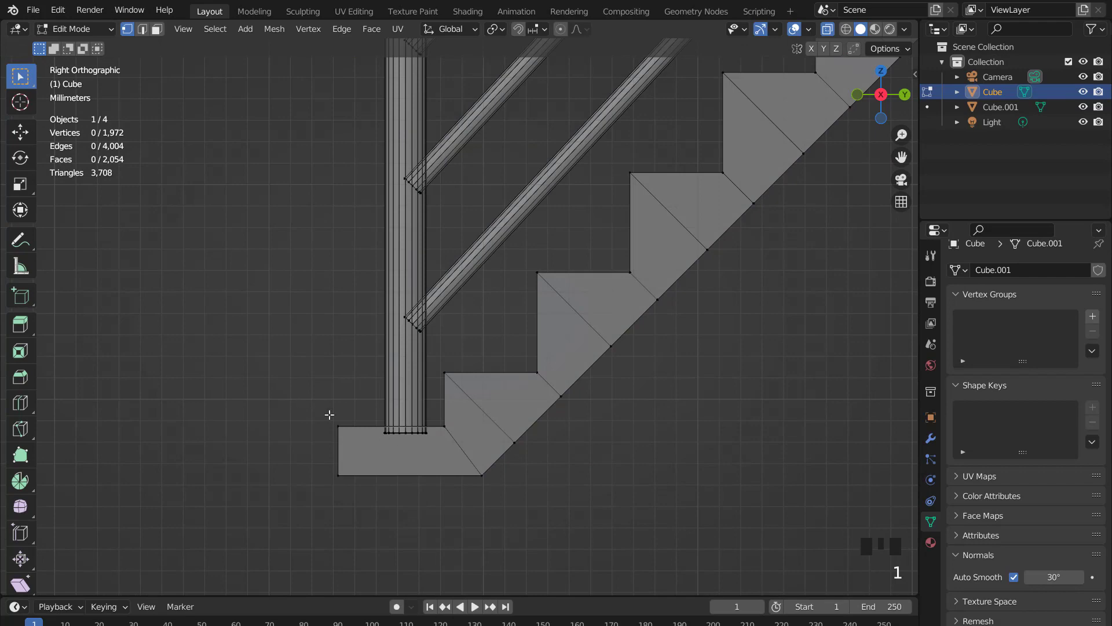
pyautogui.moveTo(466, 444); pyautogui.dragTo(466, 444)
# Edit both staircases together and add the copy's matching foot-plate top edges and post bases to the selection.
pyautogui.scroll(-3, 544, 442)
pyautogui.keyDown('shift'); pyautogui.moveTo(544, 442); pyautogui.dragTo(427, 495, button='middle'); pyautogui.keyUp('shift')
pyautogui.scroll(-3, 554, 422)
pyautogui.press('Tab')
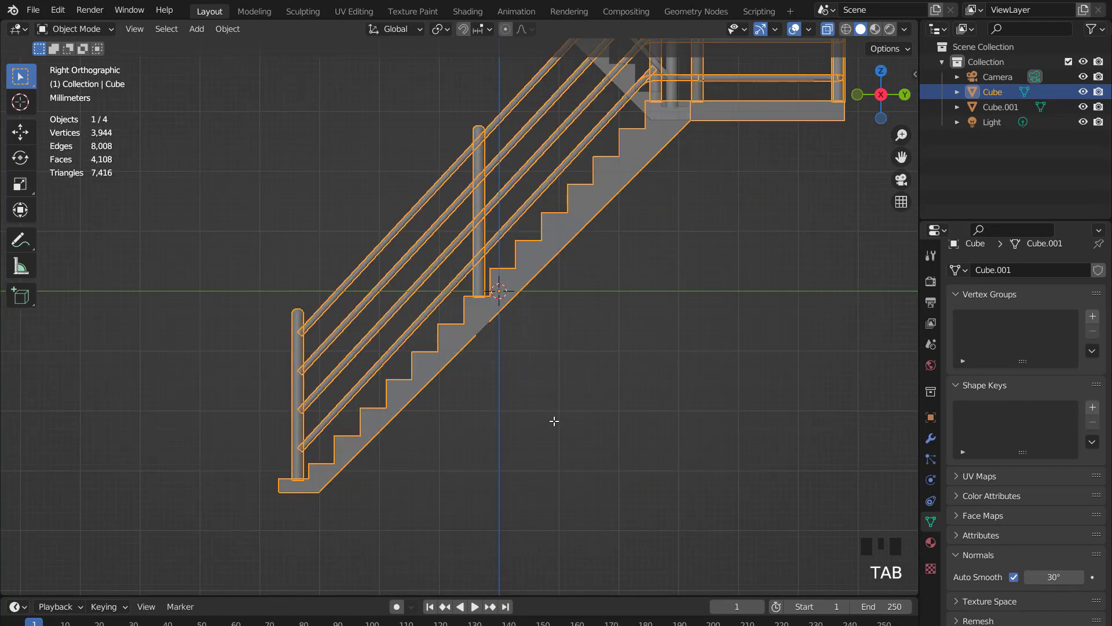
pyautogui.scroll(-3, 656, 266)
pyautogui.scroll(2, 502, 394)
pyautogui.keyDown('shift'); pyautogui.click(407, 256); pyautogui.keyUp('shift')
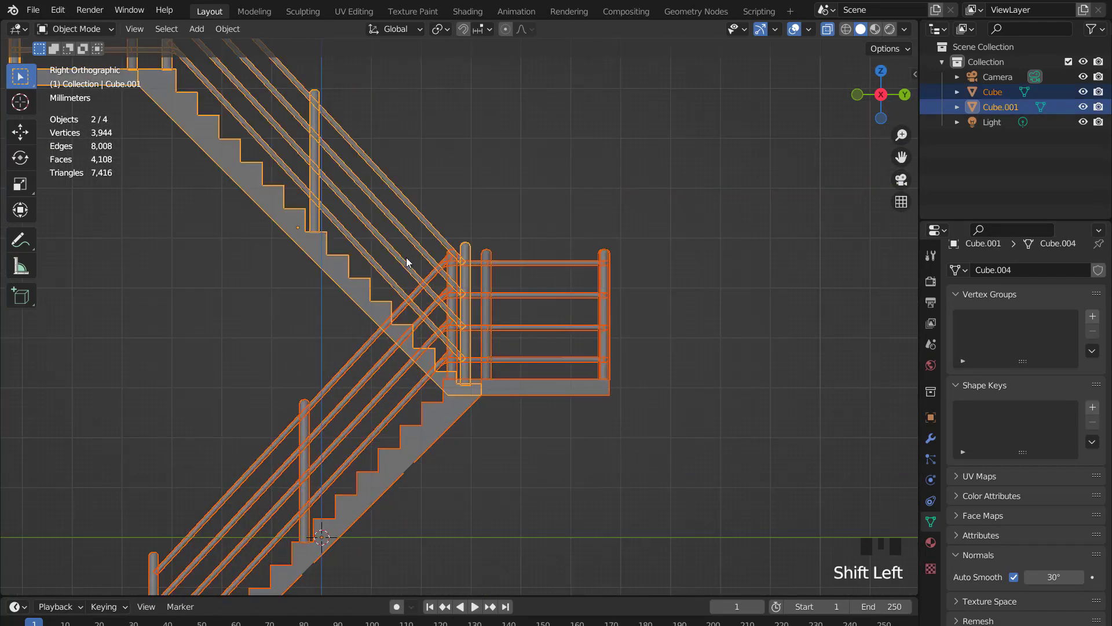
pyautogui.scroll(3, 481, 346)
pyautogui.press('Tab')
pyautogui.scroll(3, 481, 346)
pyautogui.scroll(2, 518, 285)
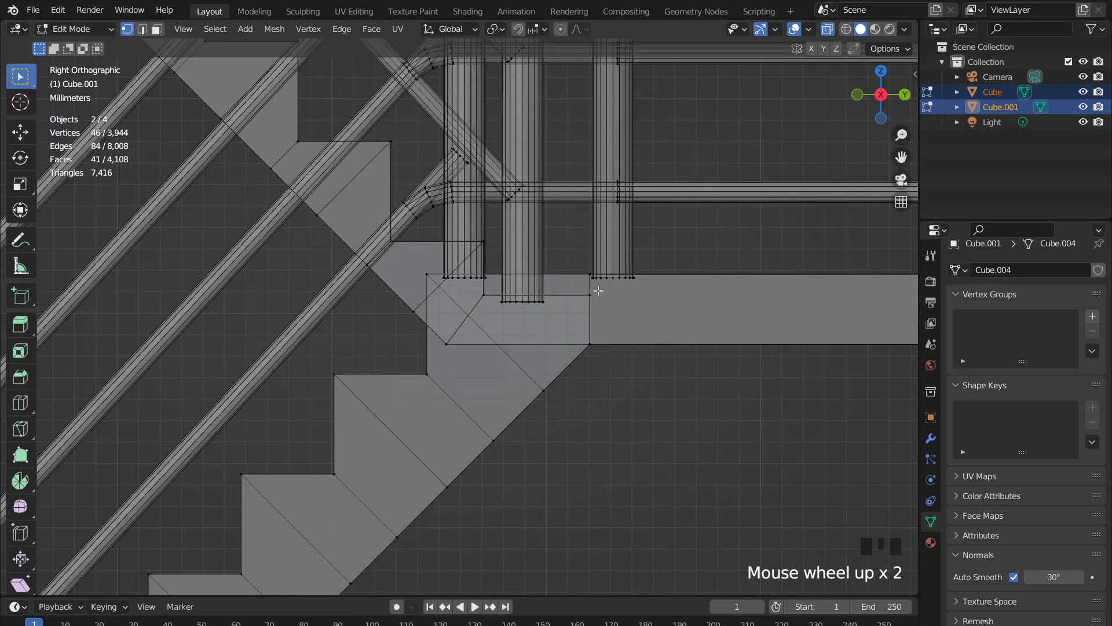
pyautogui.keyDown('shift'); pyautogui.moveTo(470, 313); pyautogui.dragTo(471, 313); pyautogui.keyUp('shift')
# Raise the selected foot-plate tops 0.000985 m along Z and fine-tune them by -0.000007 m to sit flush with the landing.
pyautogui.scroll(3, 540, 341)
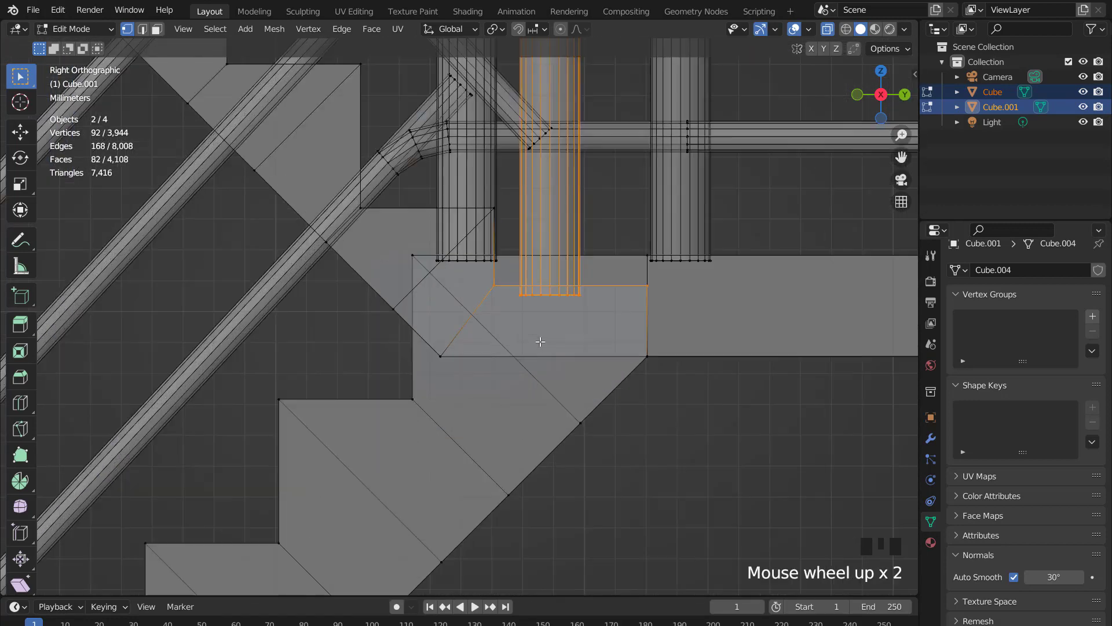
pyautogui.press('g')
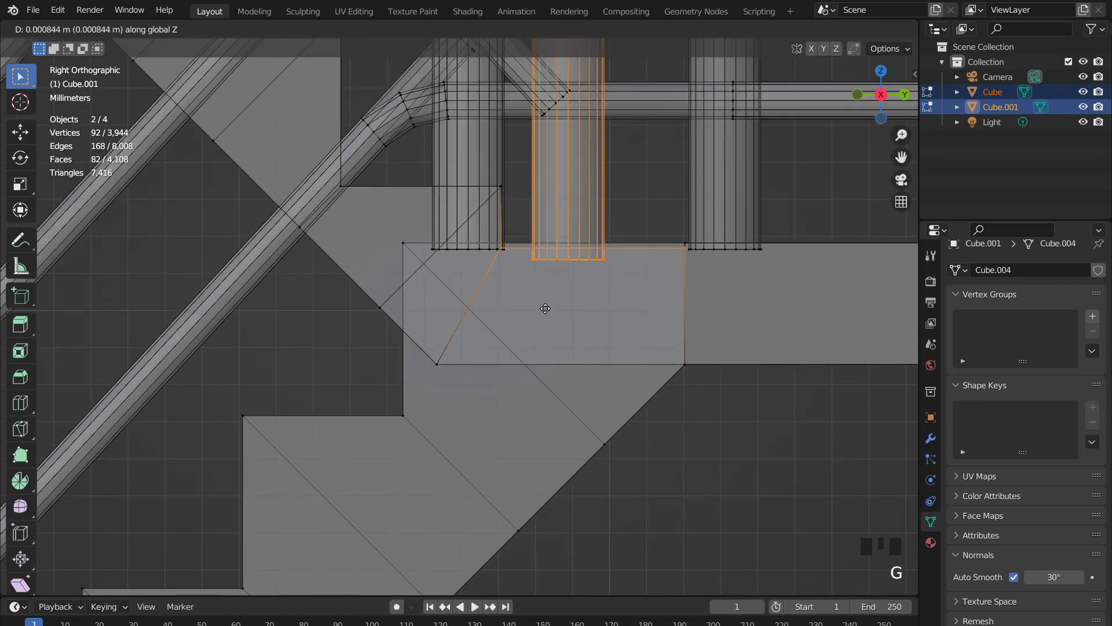
pyautogui.click(545, 305)
pyautogui.scroll(1, 548, 306)
pyautogui.keyDown('shift'); pyautogui.moveTo(551, 307); pyautogui.dragTo(509, 354, button='middle'); pyautogui.keyUp('shift')
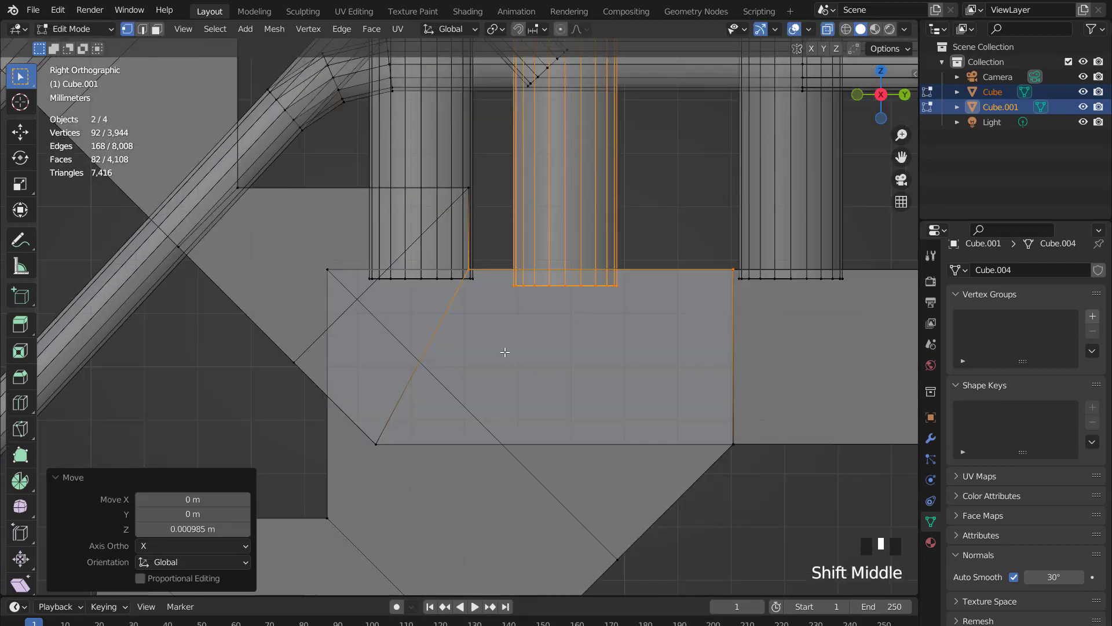
pyautogui.scroll(5, 547, 293)
pyautogui.press('g')
pyautogui.click(548, 293)
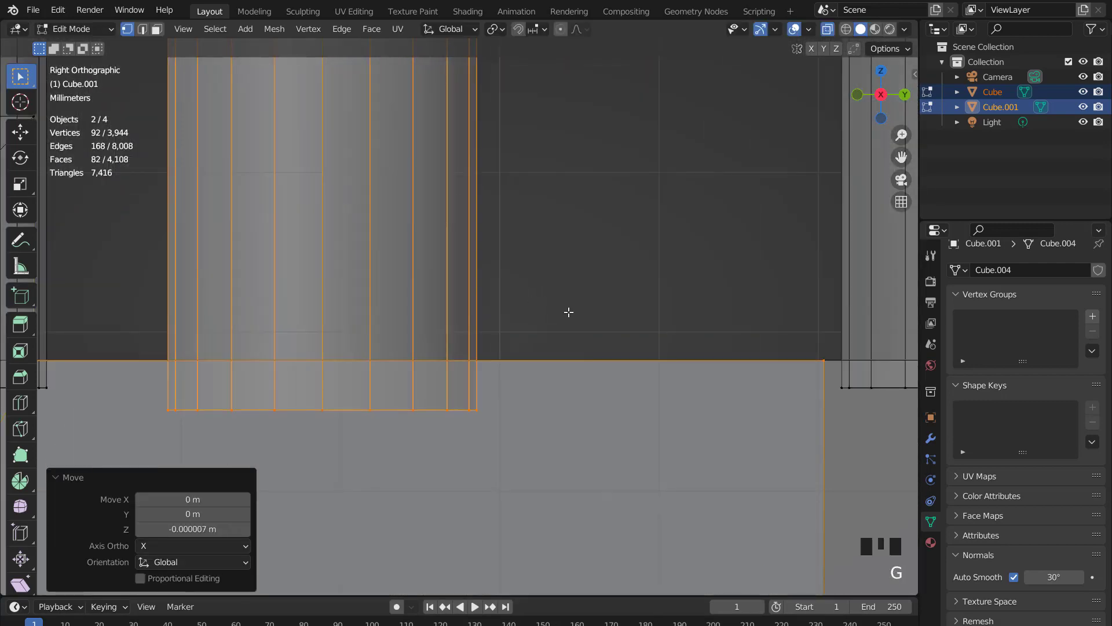
# Leave Edit Mode and join the two staircases into one object.
pyautogui.scroll(-13, 569, 311)
pyautogui.press('Tab')
pyautogui.moveTo(574, 367); pyautogui.dragTo(443, 425, button='middle')
pyautogui.scroll(-3, 439, 423)
pyautogui.moveTo(452, 358); pyautogui.dragTo(492, 295, button='middle')
pyautogui.scroll(4, 450, 335)
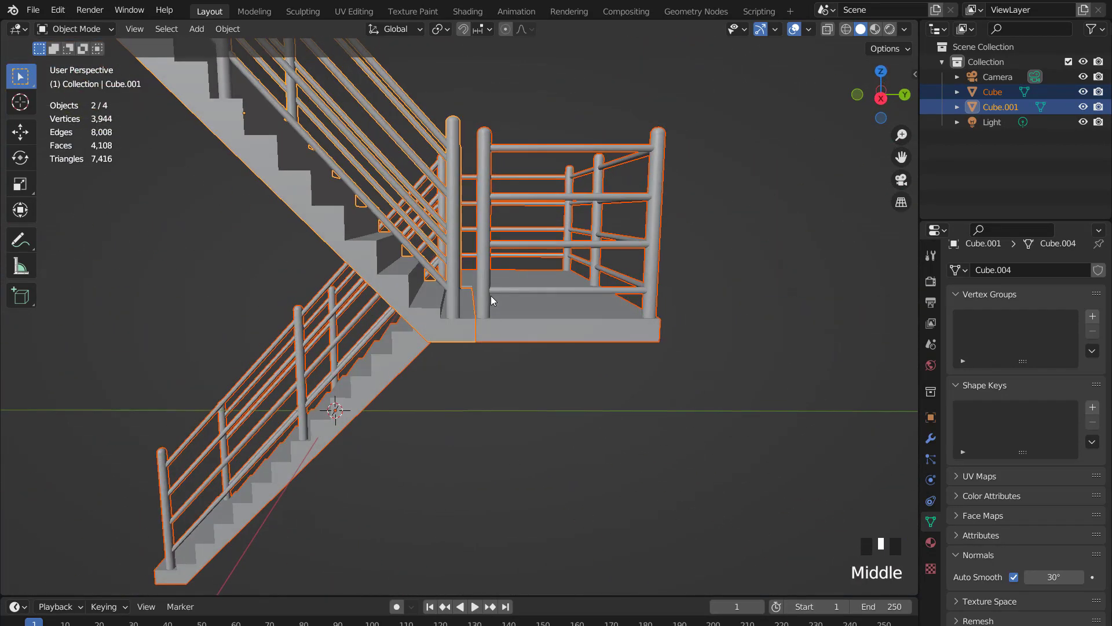
pyautogui.hotkey('ctrl', 'j')
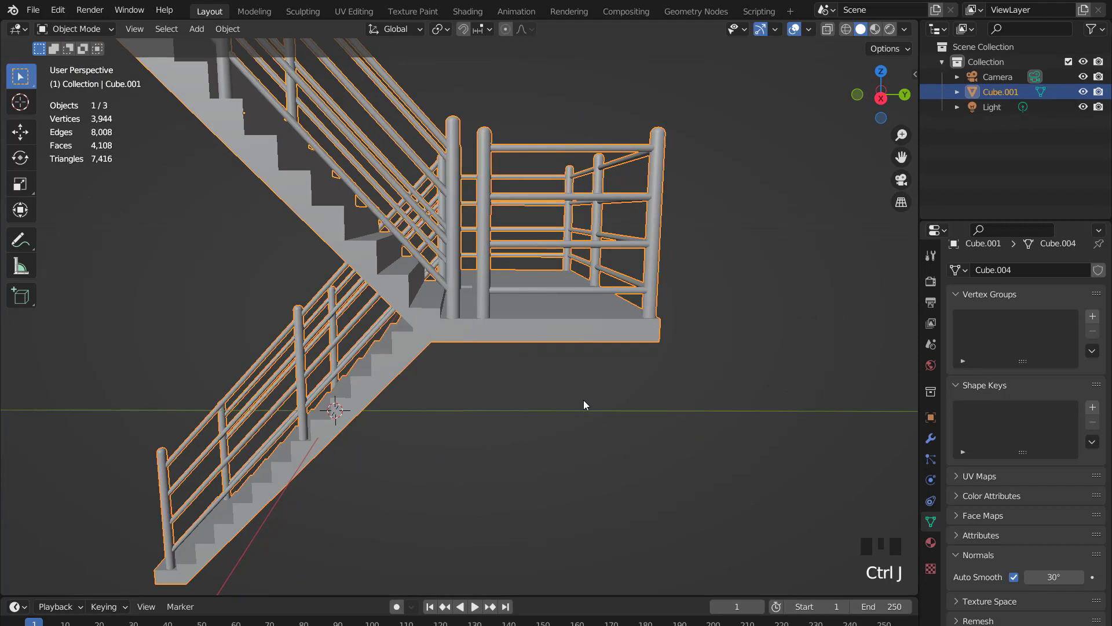
pyautogui.scroll(-2, 583, 400)
pyautogui.moveTo(534, 365); pyautogui.dragTo(457, 301, button='middle')
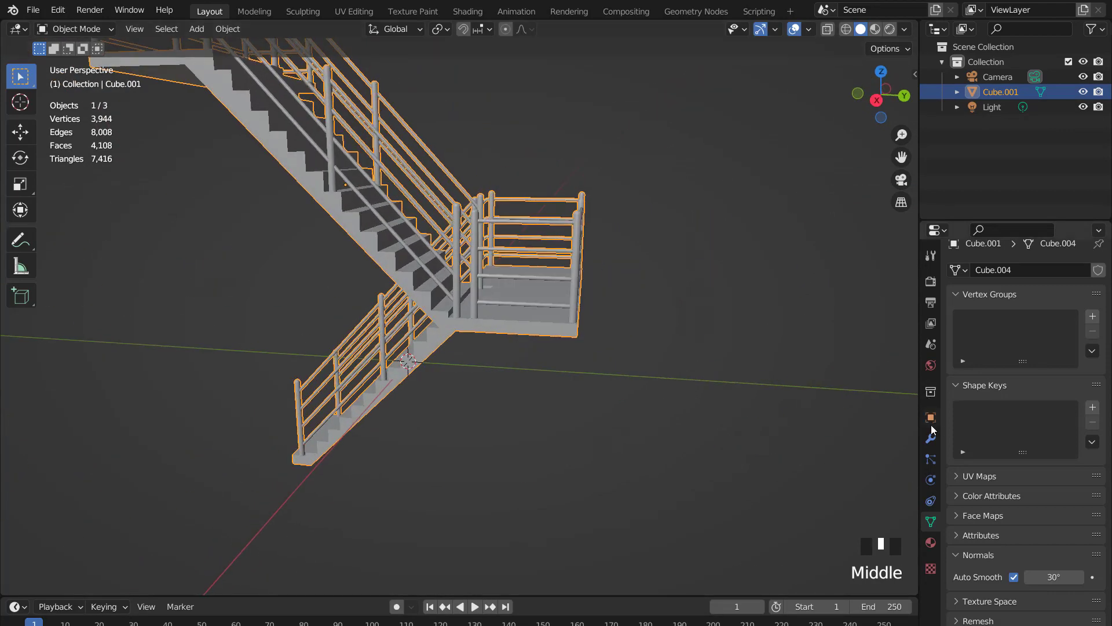
# Add an Array modifier to the joined staircase with relative offset factors X 0 and Z 1.
pyautogui.click(931, 439)
pyautogui.click(963, 282)
pyautogui.click(833, 320)
pyautogui.scroll(-3, 833, 320)
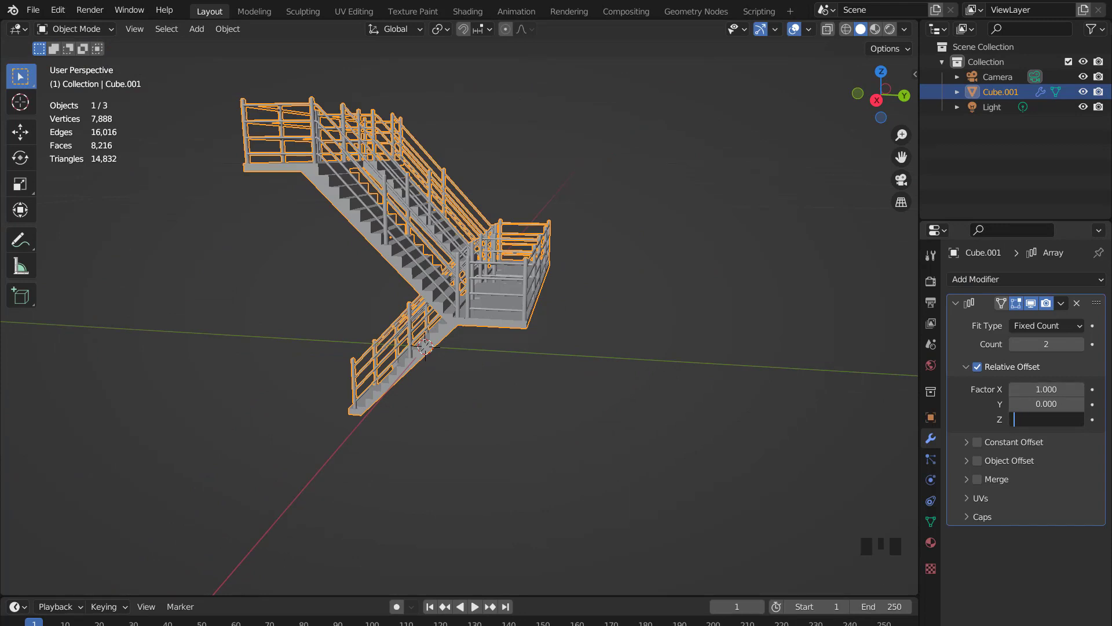
pyautogui.write('1')
pyautogui.press('Return')
pyautogui.press('Return')
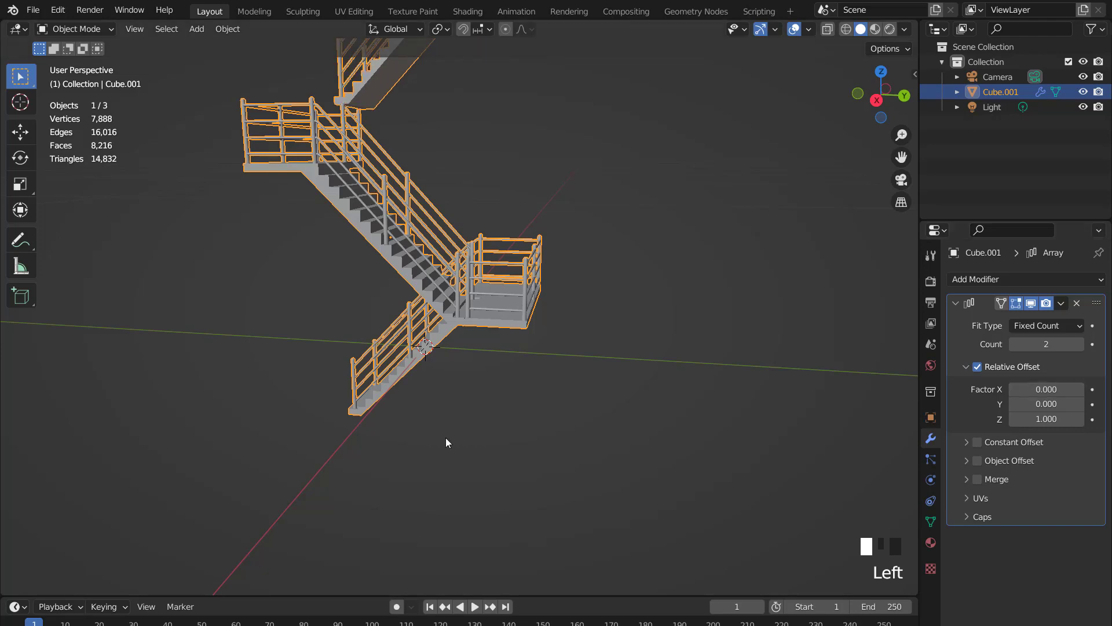
pyautogui.scroll(-3, 352, 361)
pyautogui.press('ctrl+KP_3')
pyautogui.press('ctrl+KP_6')
pyautogui.keyDown('shift'); pyautogui.moveTo(584, 298); pyautogui.dragTo(539, 371, button='middle'); pyautogui.keyUp('shift')
pyautogui.scroll(8, 519, 354)
pyautogui.press('g')
pyautogui.press('z')
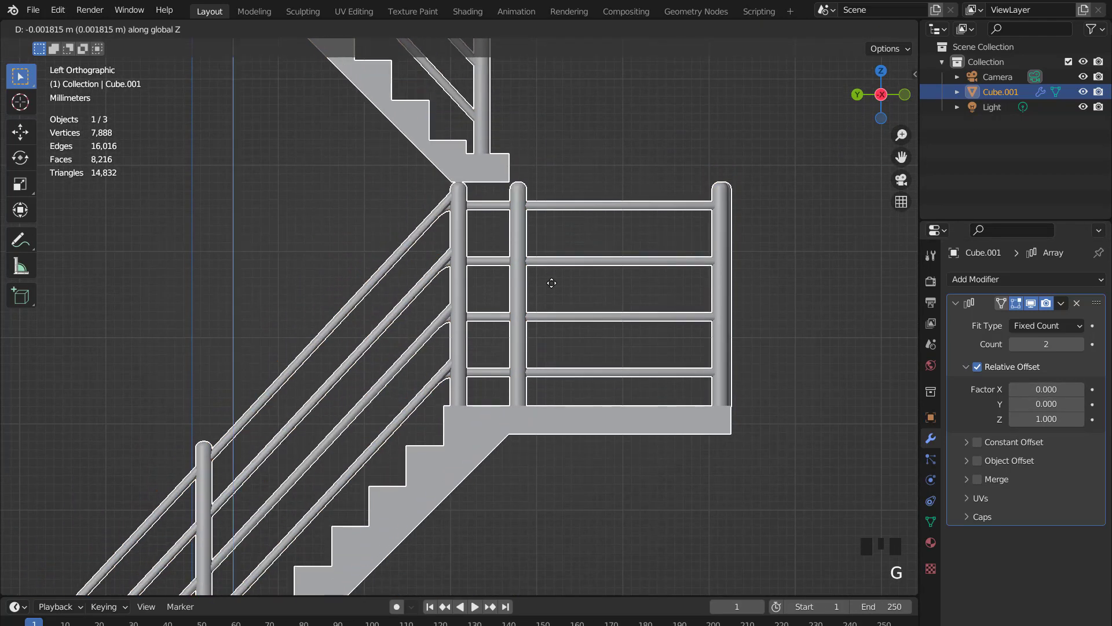
pyautogui.rightClick(553, 300)
# Lower the array's relative Z factor to 0.800 and display the wireframe overlay.
pyautogui.click(1017, 421)
pyautogui.scroll(2, 857, 400)
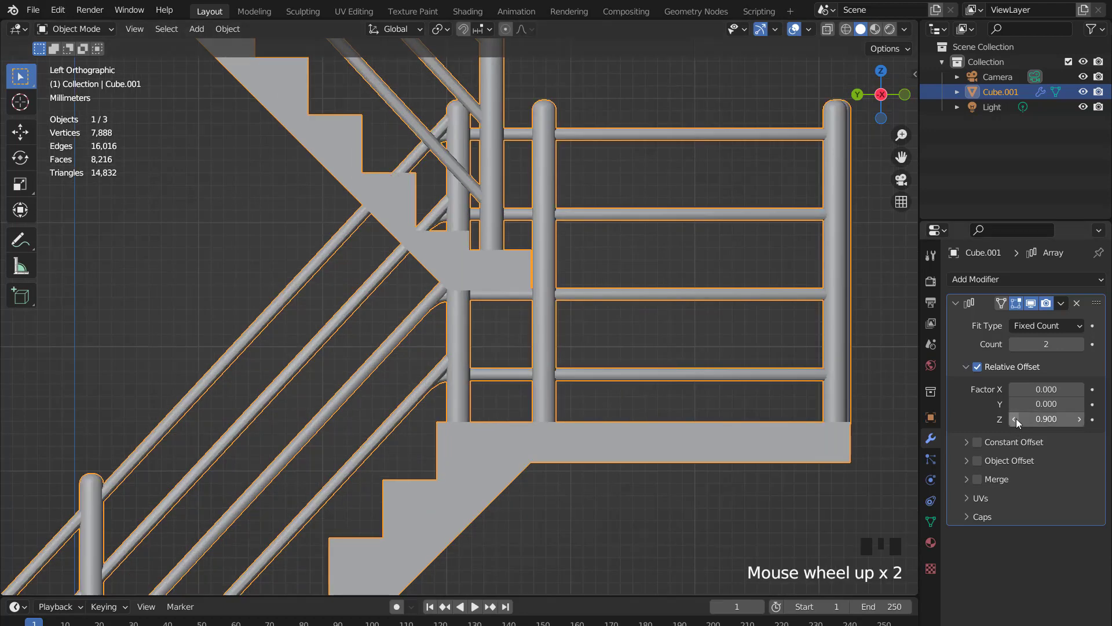
pyautogui.click(1016, 419)
pyautogui.click(809, 29)
pyautogui.click(718, 276)
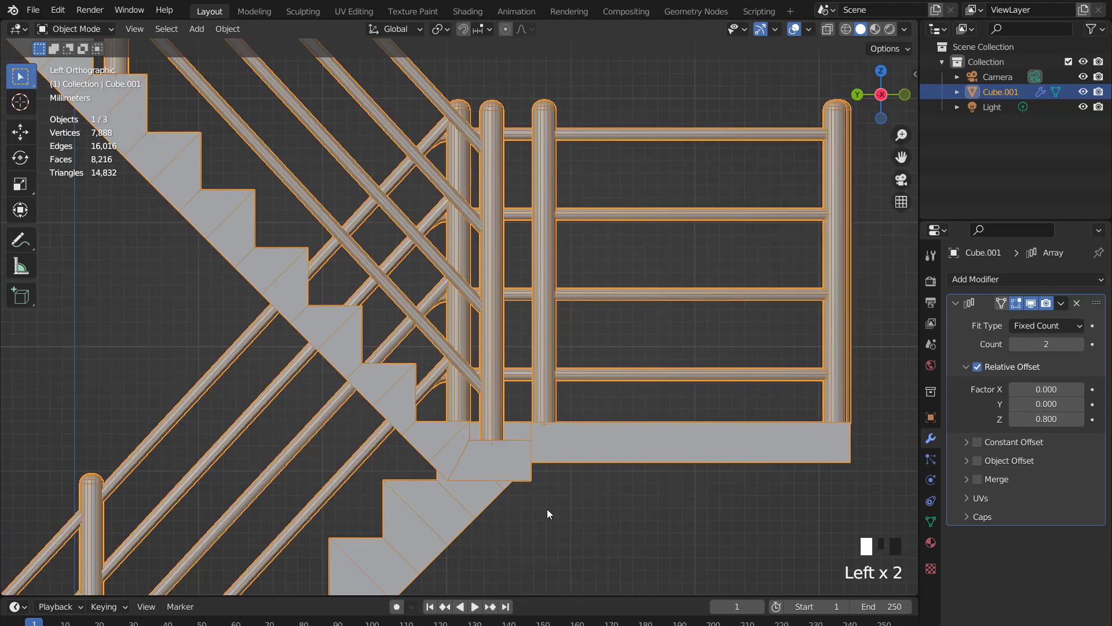
# Refine the array's relative Z factor through 0.81 to 0.809 so the repeated flight's foot lies flush with the landing.
pyautogui.scroll(2, 885, 438)
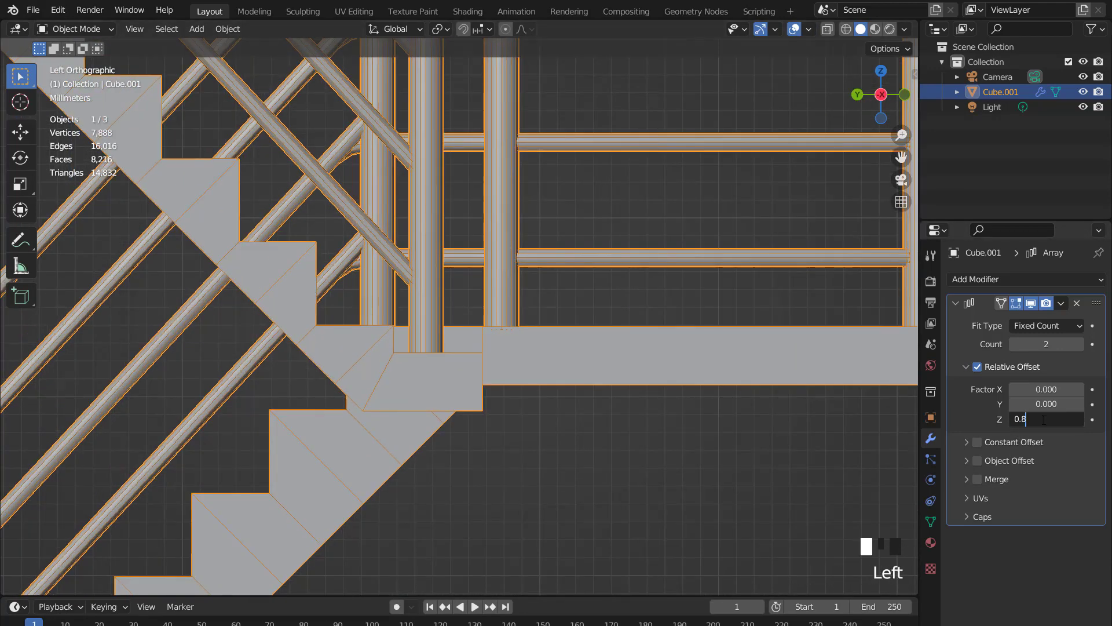
pyautogui.press('Return')
pyautogui.scroll(5, 672, 374)
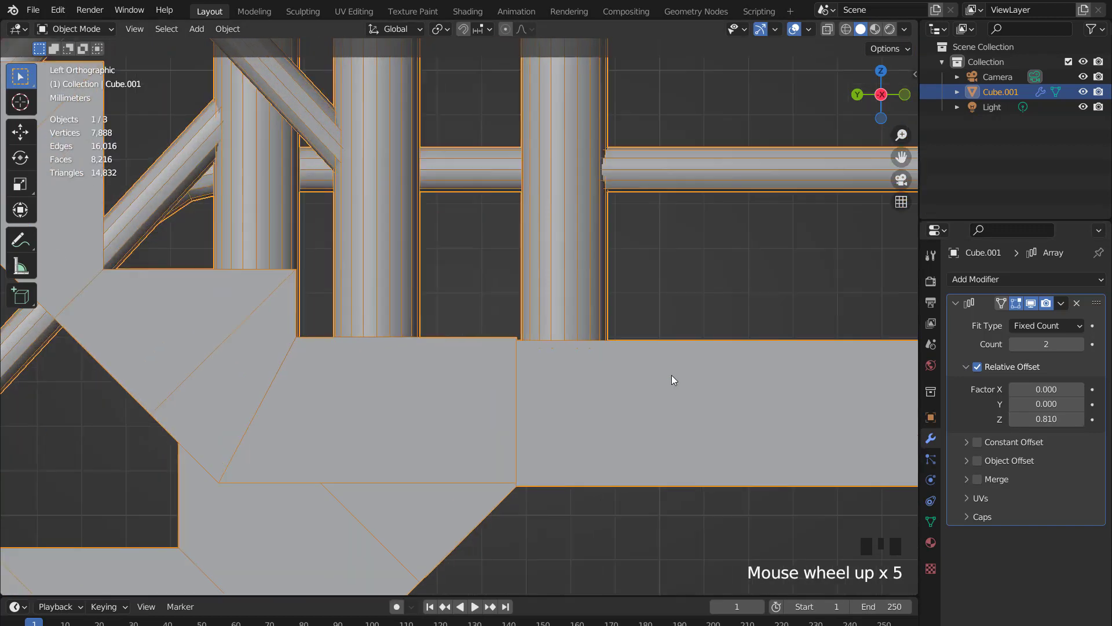
pyautogui.keyDown('shift'); pyautogui.moveTo(673, 374); pyautogui.dragTo(581, 318, button='middle'); pyautogui.keyUp('shift')
pyautogui.scroll(2, 581, 318)
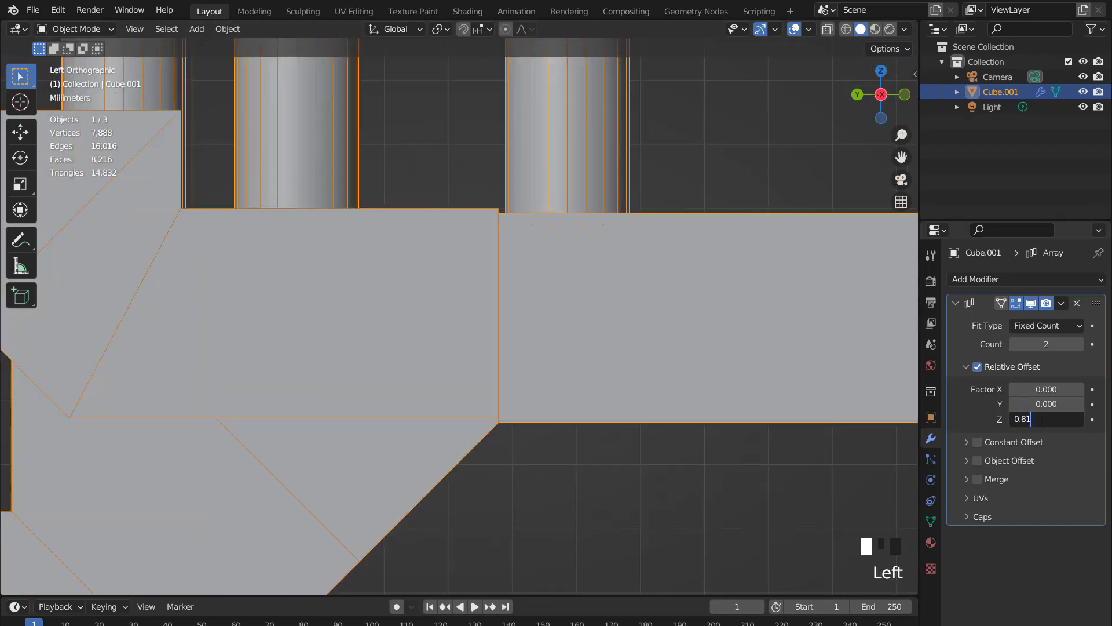
pyautogui.write('4')
pyautogui.press('Return')
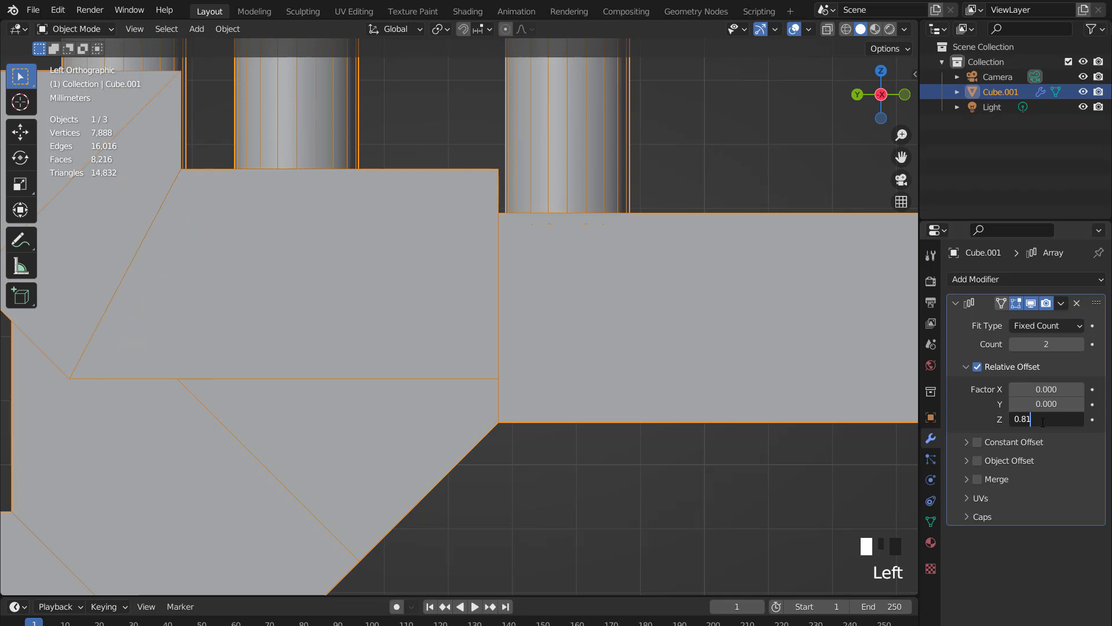
pyautogui.press('Return')
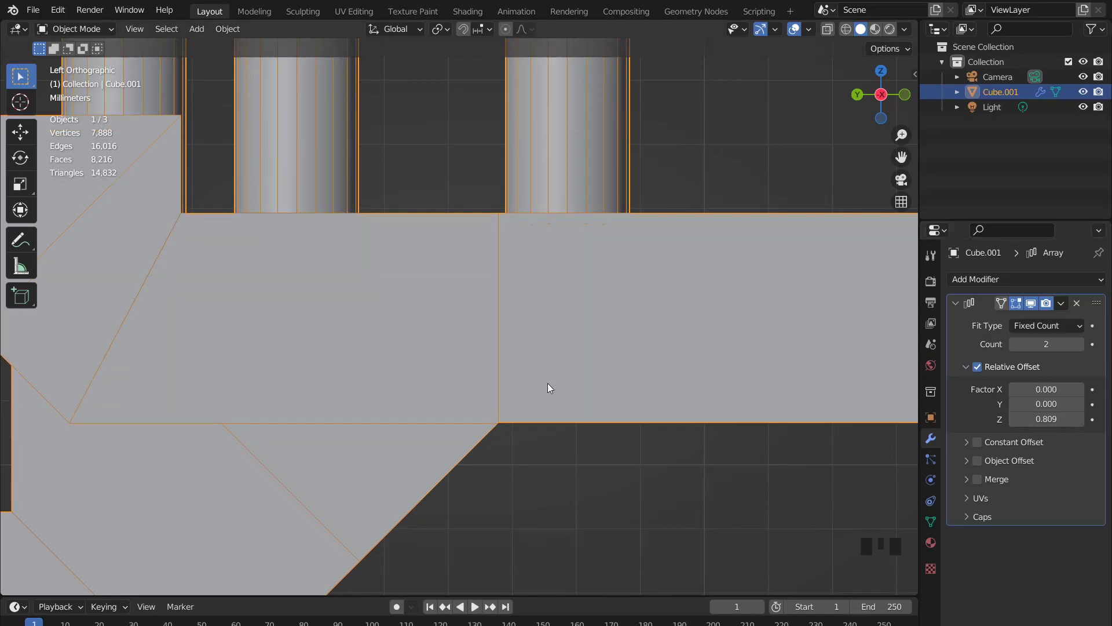
# Hide the viewport overlays and inspect the stacked staircase in perspective.
pyautogui.scroll(3, 547, 383)
pyautogui.scroll(-13, 547, 384)
pyautogui.moveTo(547, 384); pyautogui.dragTo(546, 368, button='middle')
pyautogui.scroll(-4, 546, 367)
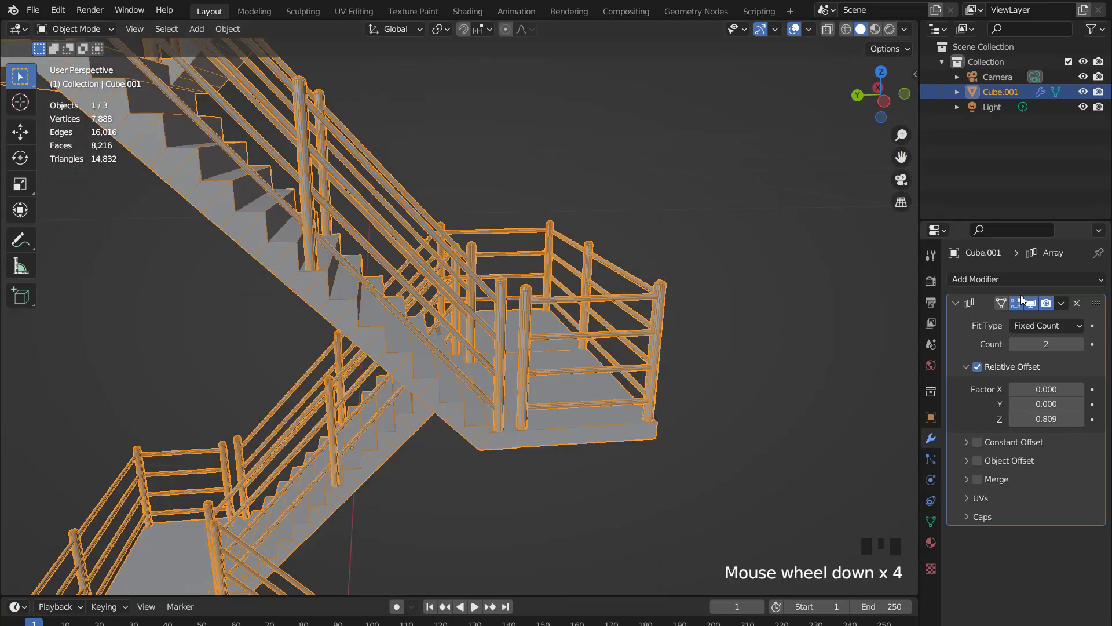
pyautogui.click(795, 29)
pyautogui.moveTo(578, 313); pyautogui.dragTo(509, 290, button='middle')
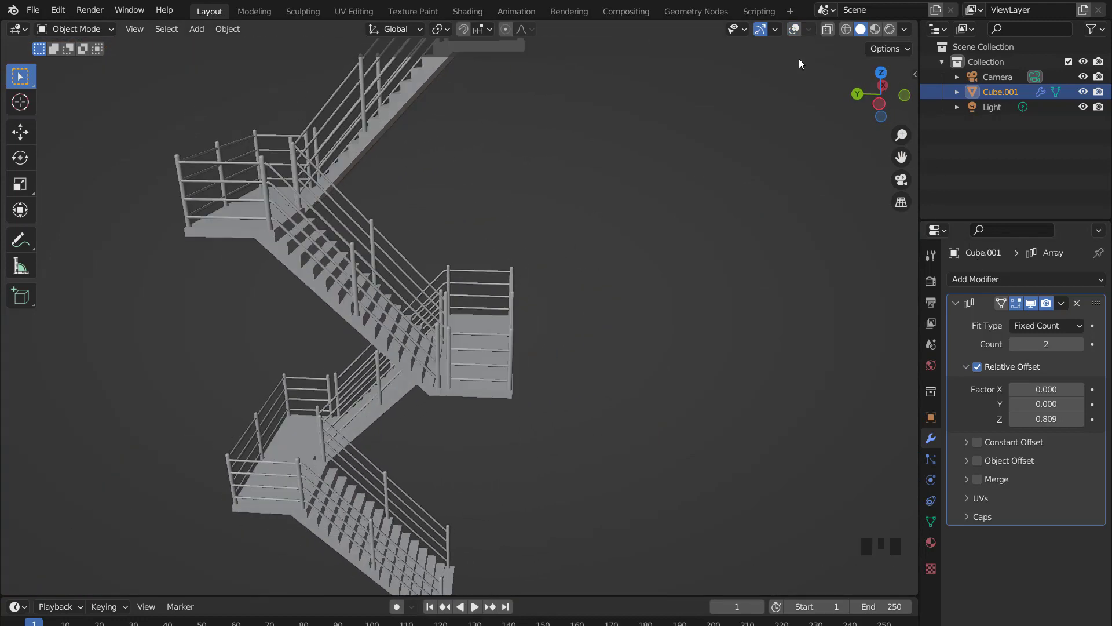
# Show the viewport overlays again and turn off the wireframe overlay.
pyautogui.click(795, 29)
pyautogui.scroll(2, 476, 359)
pyautogui.click(809, 29)
pyautogui.click(717, 286)
pyautogui.scroll(-2, 565, 381)
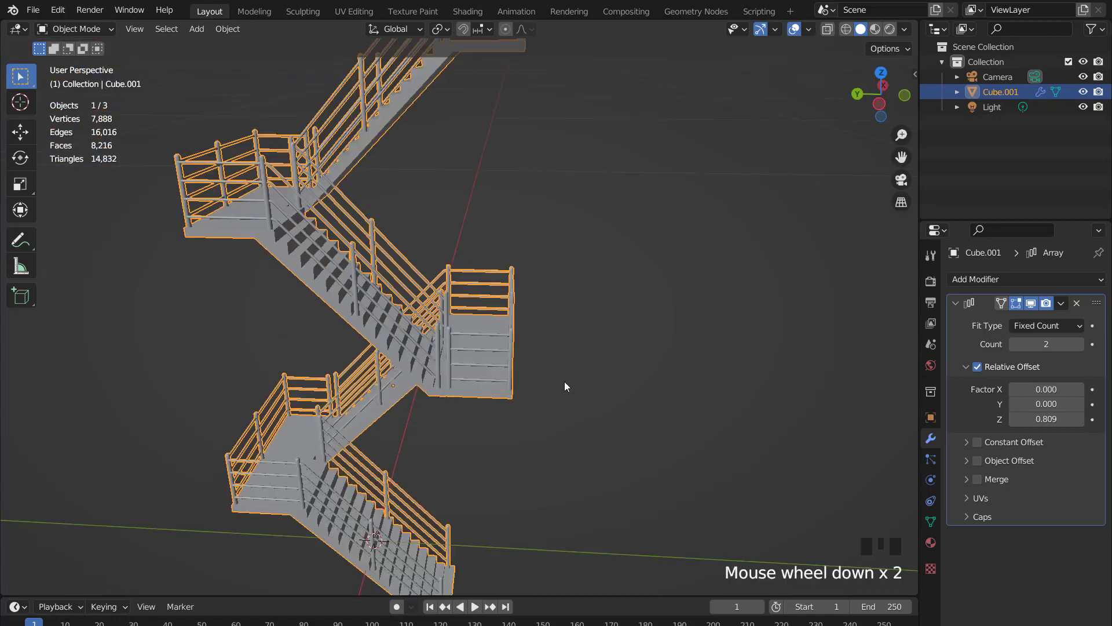
# Hide the array in the viewport and delete the surplus railing post beside the upper flight's foot on the original's middle landing.
pyautogui.press('KP_3')
pyautogui.scroll(1, 564, 381)
pyautogui.click(1031, 303)
pyautogui.keyDown('shift'); pyautogui.moveTo(734, 426); pyautogui.dragTo(556, 326, button='middle'); pyautogui.keyUp('shift')
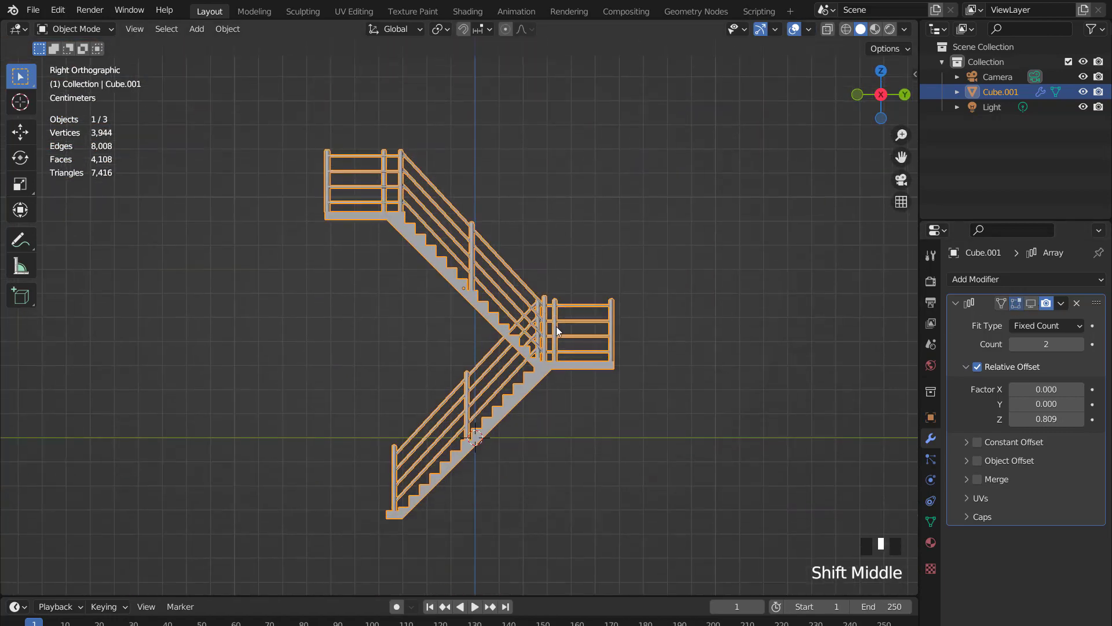
pyautogui.scroll(6, 550, 321)
pyautogui.press('Tab')
pyautogui.scroll(-2, 633, 287)
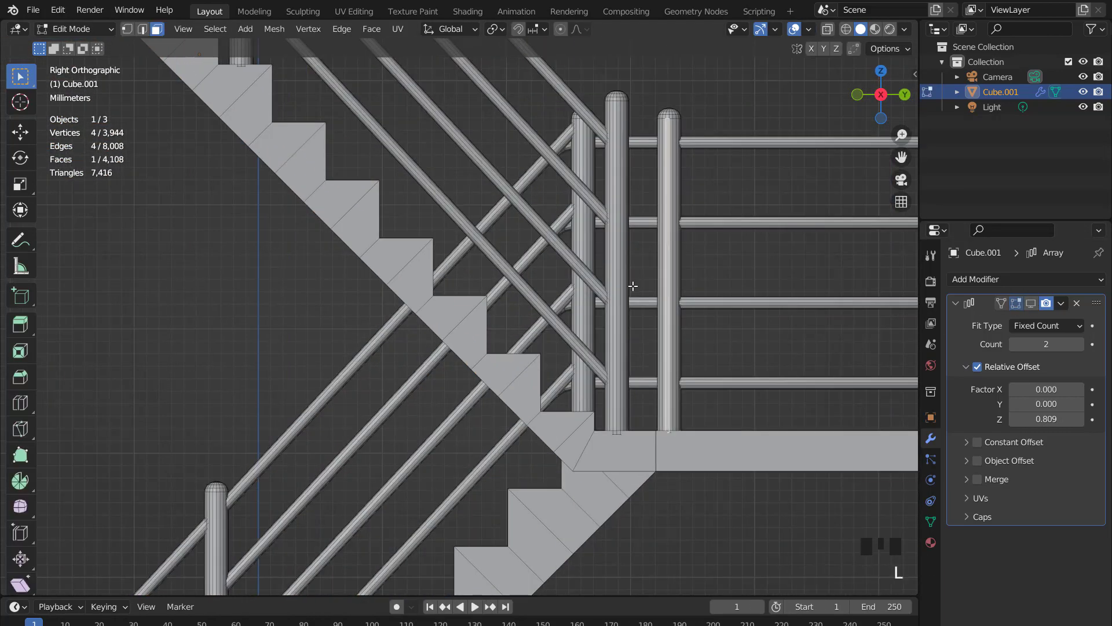
pyautogui.moveTo(633, 261); pyautogui.dragTo(630, 210, button='middle')
pyautogui.hotkey('ctrl', 'l')
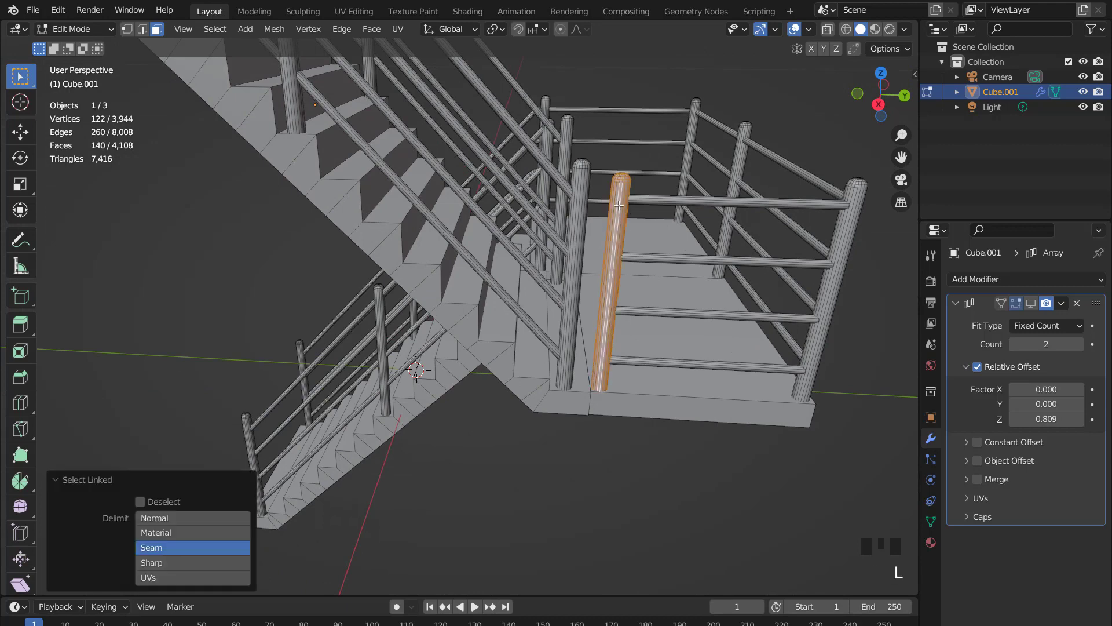
pyautogui.press('x')
pyautogui.click(586, 193)
# With X-ray on, select the four loose ends of the landing rails and extend them to the remaining post.
pyautogui.press('KP_3')
pyautogui.scroll(3, 641, 241)
pyautogui.press('1')
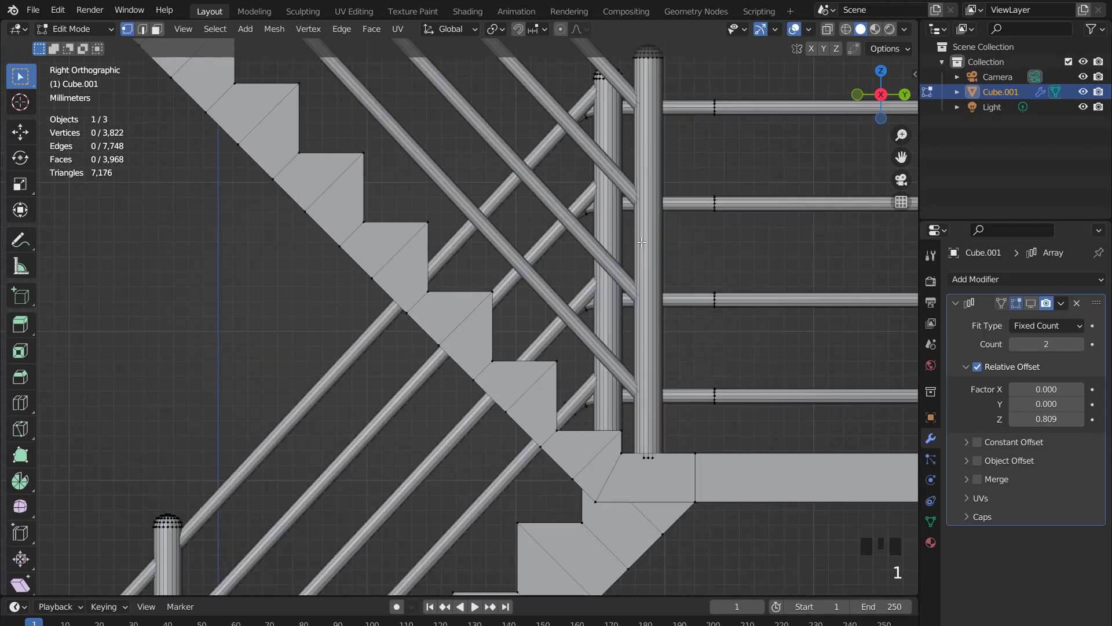
pyautogui.click(829, 28)
pyautogui.moveTo(745, 430); pyautogui.dragTo(747, 429)
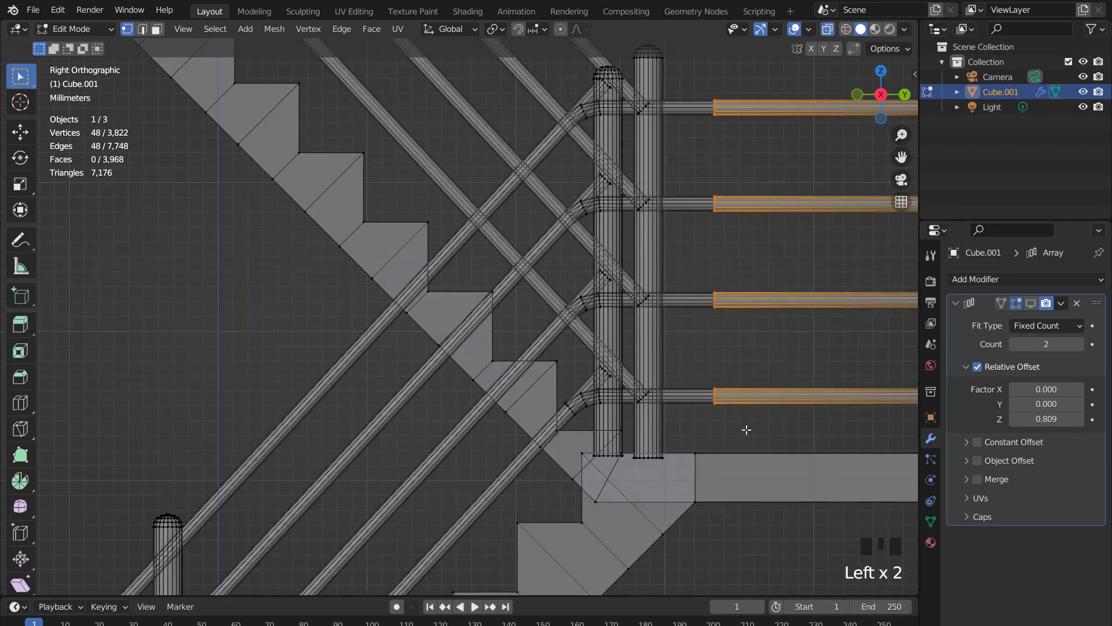
pyautogui.click(682, 412)
pyautogui.scroll(-3, 682, 412)
pyautogui.press('Tab')
# Show the array in the viewport again and set its count to 3.
pyautogui.moveTo(681, 412); pyautogui.dragTo(597, 277, button='middle')
pyautogui.scroll(-5, 580, 306)
pyautogui.click(1031, 303)
pyautogui.scroll(2, 561, 291)
pyautogui.scroll(-3, 589, 287)
pyautogui.moveTo(714, 329); pyautogui.dragTo(579, 319, button='middle')
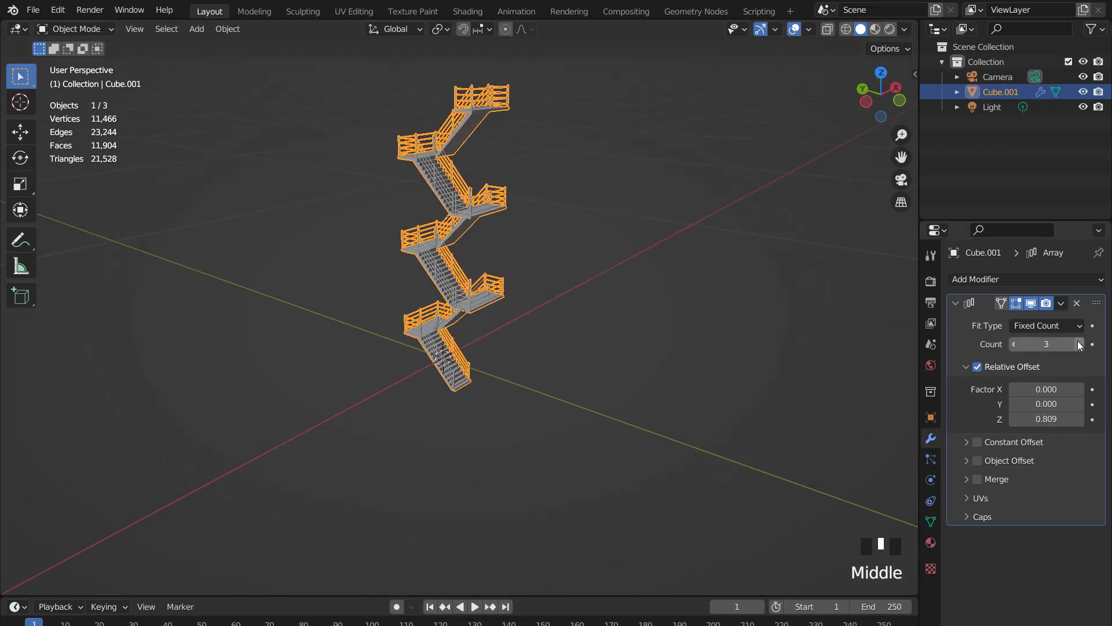
# Raise the array count to 4 and inspect the taller staircase with the viewport overlays hidden.
pyautogui.scroll(1, 586, 398)
pyautogui.keyDown('shift'); pyautogui.moveTo(537, 258); pyautogui.dragTo(646, 393, button='middle'); pyautogui.keyUp('shift')
pyautogui.click(795, 29)
pyautogui.scroll(1, 663, 251)
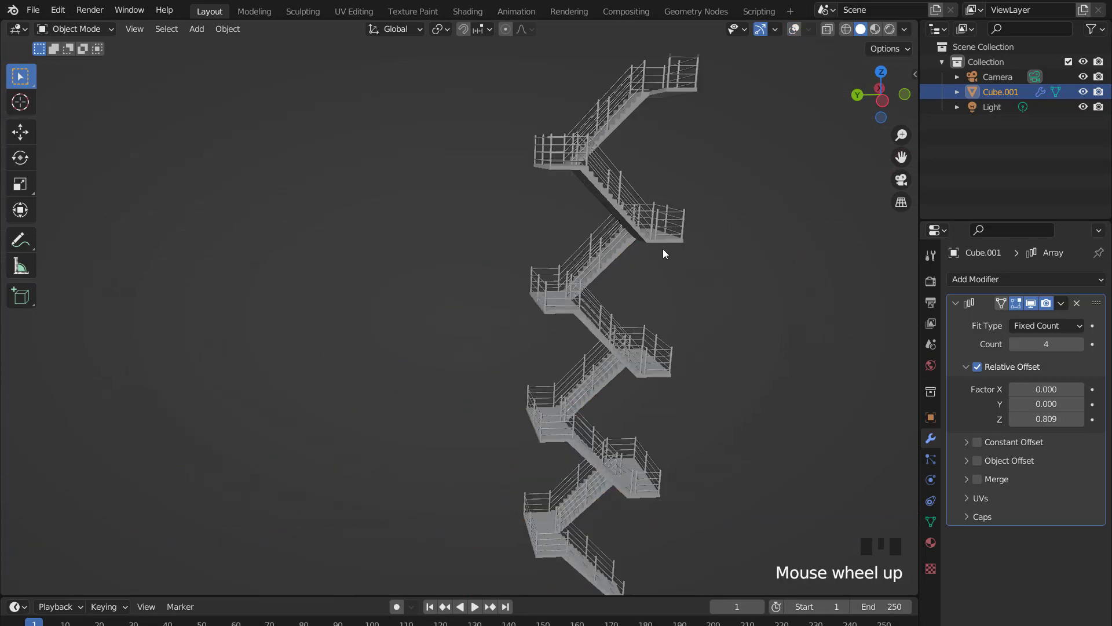
pyautogui.keyDown('shift'); pyautogui.moveTo(695, 260); pyautogui.dragTo(530, 258, button='middle'); pyautogui.keyUp('shift')
pyautogui.scroll(1, 532, 258)
# Set the array count back to 3 and apply the Array modifier.
pyautogui.click(1013, 344)
pyautogui.moveTo(644, 319); pyautogui.dragTo(404, 324, button='middle')
pyautogui.scroll(3, 589, 350)
pyautogui.moveTo(589, 350); pyautogui.dragTo(626, 346, button='middle')
pyautogui.click(1031, 321)
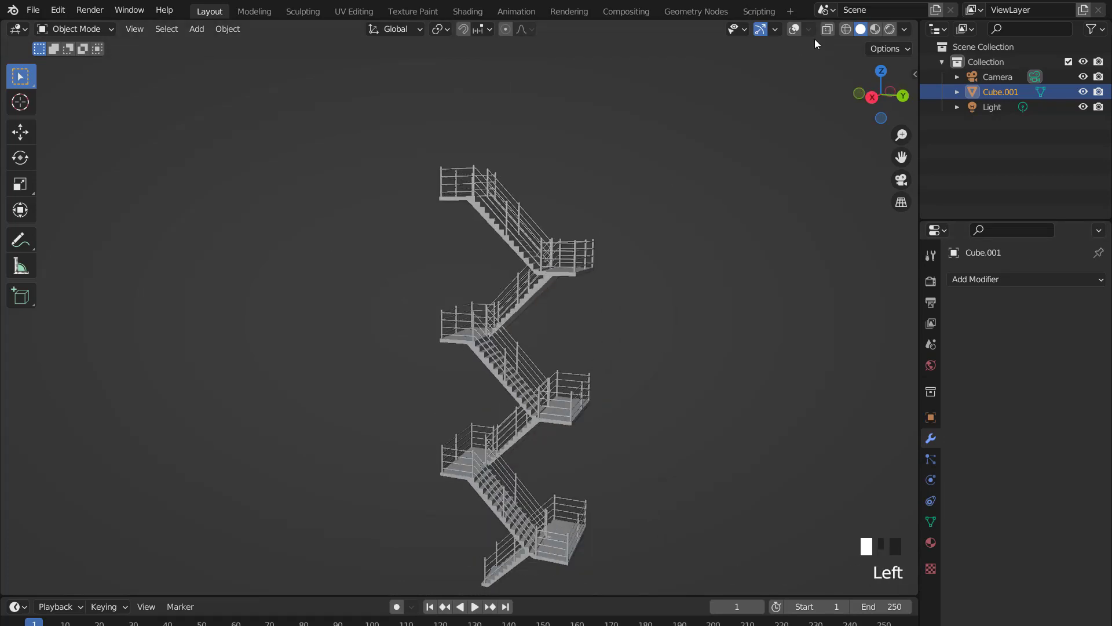
# Show the viewport overlays and delete the surplus railing post on the lower landing where two array copies meet.
pyautogui.click(795, 29)
pyautogui.scroll(2, 613, 265)
pyautogui.moveTo(613, 266); pyautogui.dragTo(572, 318, button='middle')
pyautogui.press('KP_3')
pyautogui.keyDown('shift'); pyautogui.moveTo(562, 433); pyautogui.dragTo(642, 303, button='middle'); pyautogui.keyUp('shift')
pyautogui.scroll(2, 499, 325)
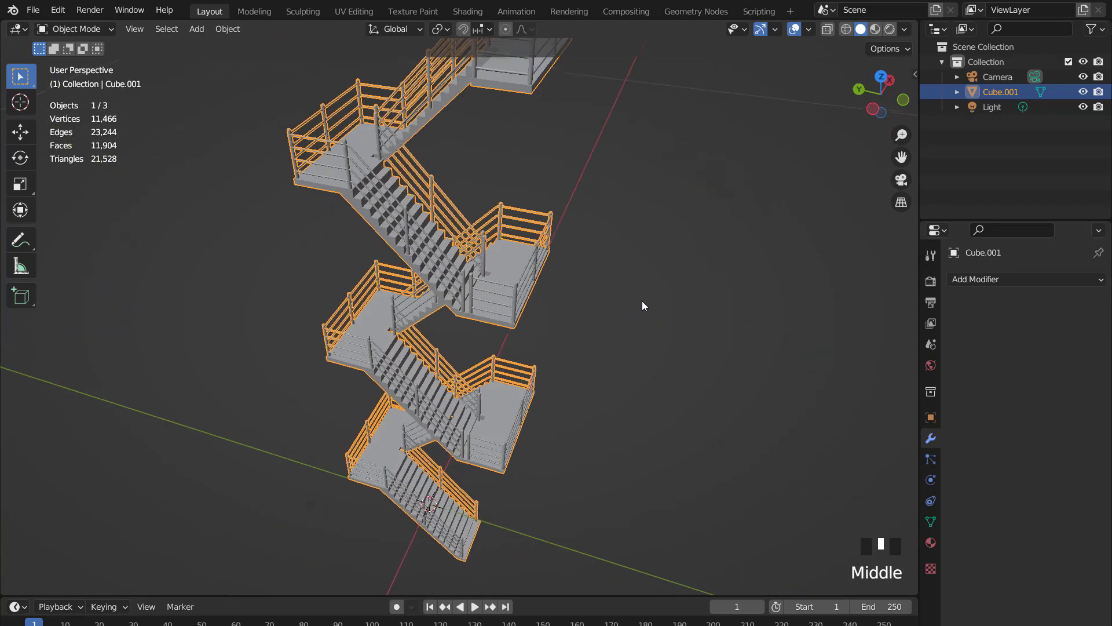
pyautogui.scroll(2, 519, 391)
pyautogui.moveTo(519, 392); pyautogui.dragTo(547, 421, button='middle')
pyautogui.scroll(1, 550, 436)
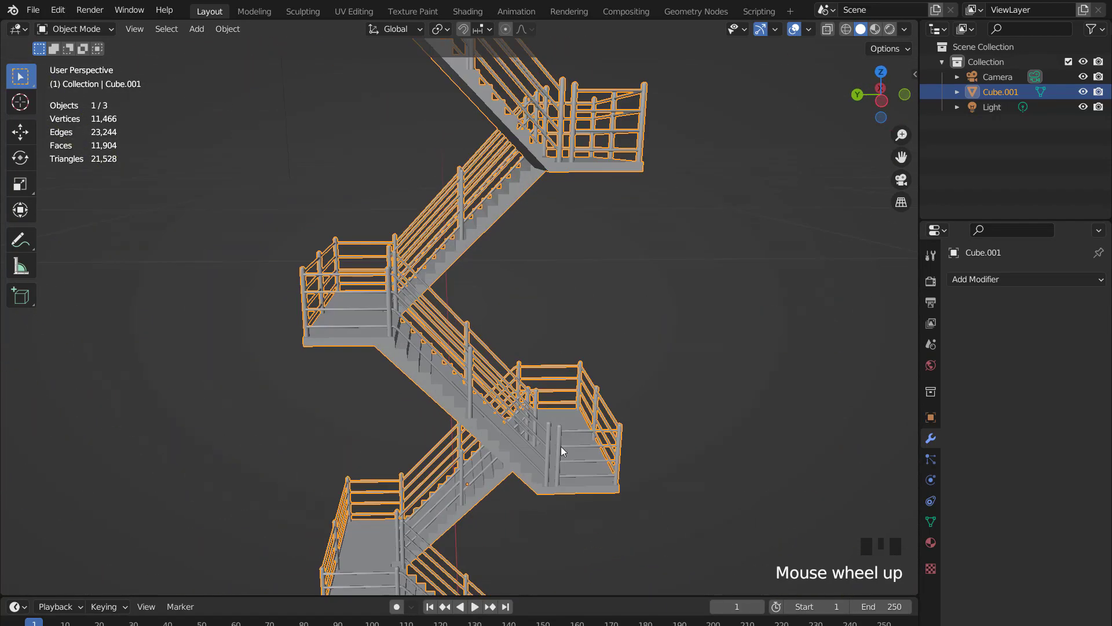
pyautogui.press('Tab')
pyautogui.scroll(1, 586, 491)
pyautogui.hotkey('ctrl', 'l')
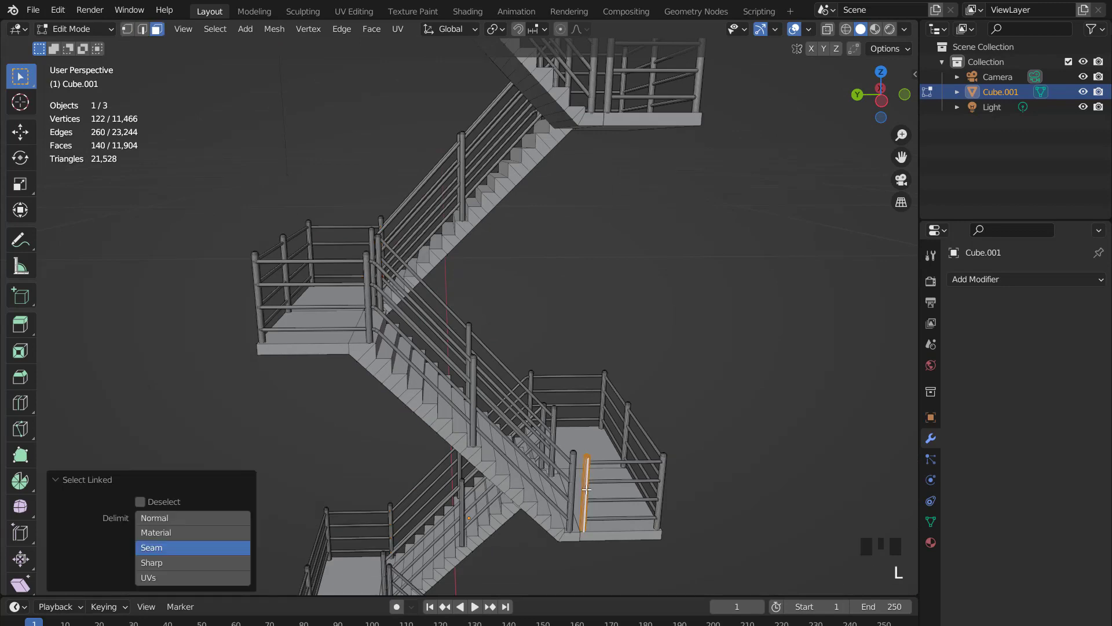
pyautogui.press('x')
pyautogui.click(586, 488)
# Delete the matching surplus railing post on the next junction landing above.
pyautogui.scroll(-1, 585, 487)
pyautogui.scroll(1, 586, 488)
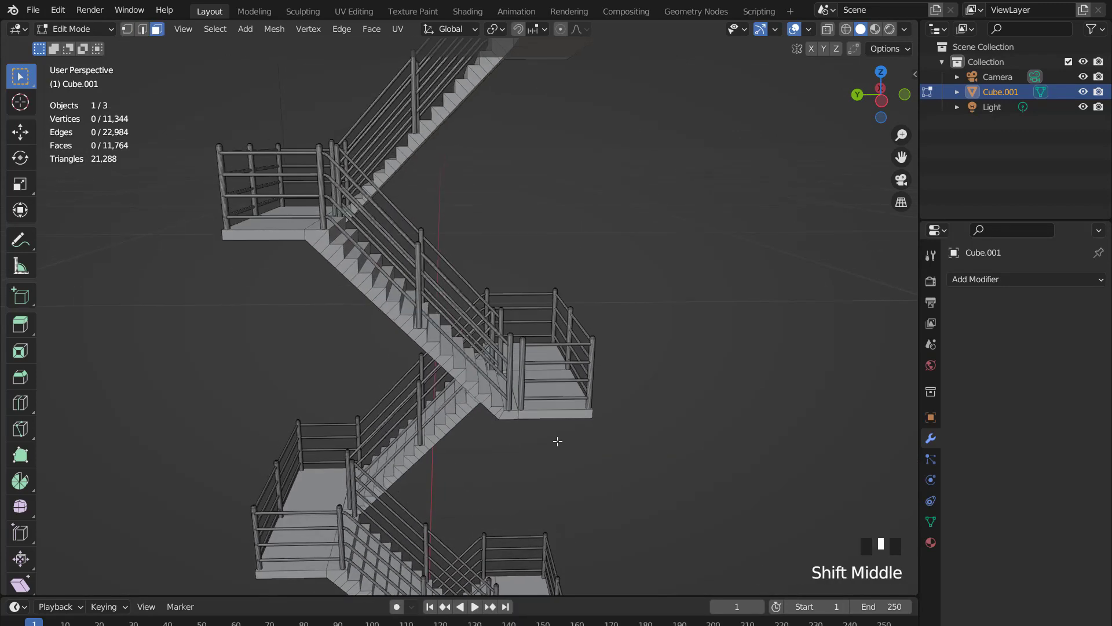
pyautogui.click(574, 395)
pyautogui.press('l')
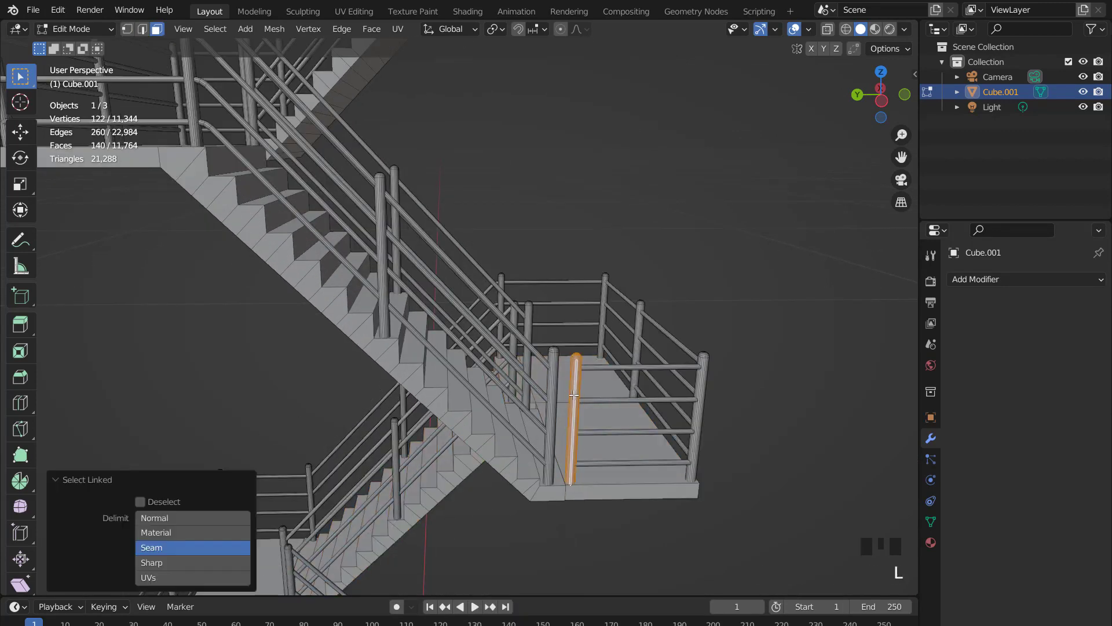
pyautogui.press('x')
pyautogui.click(575, 394)
# With X-ray on, select the loose rail ends on both junction landings and move them along global Y to the neighbouring posts.
pyautogui.scroll(-6, 575, 397)
pyautogui.scroll(3, 516, 398)
pyautogui.scroll(2, 516, 398)
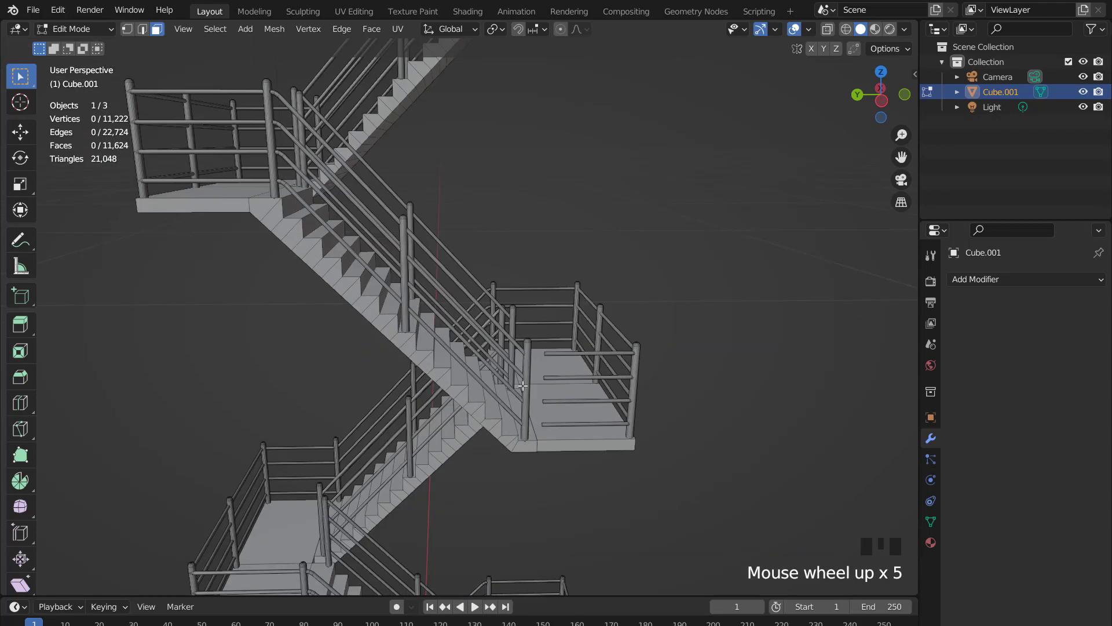
pyautogui.press('KP_3')
pyautogui.press('ctrl+KP_3')
pyautogui.scroll(6, 524, 386)
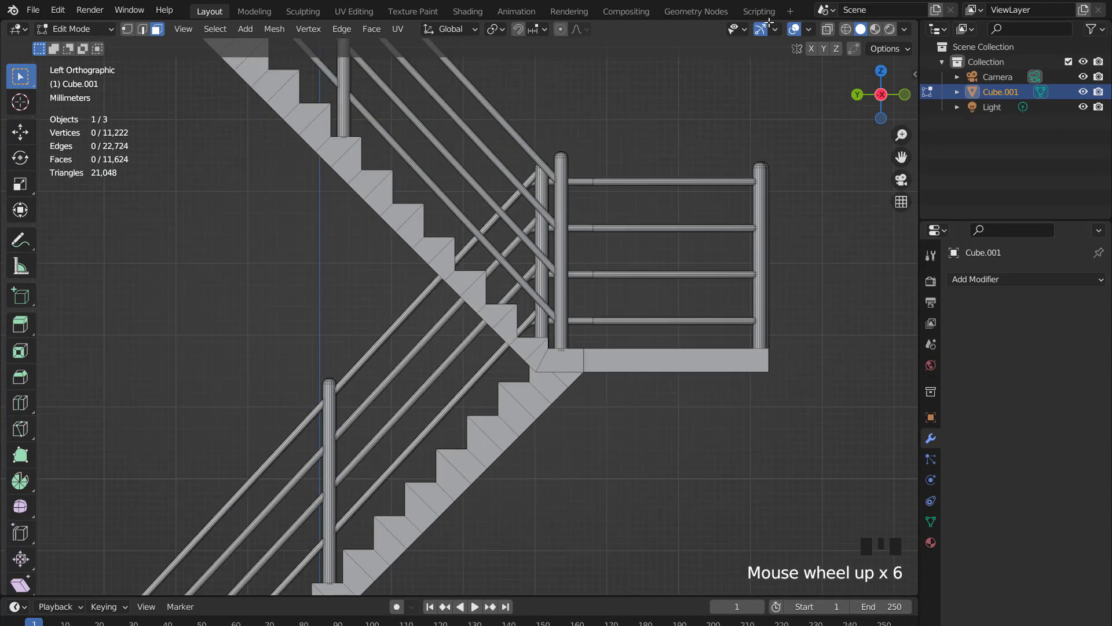
pyautogui.click(828, 29)
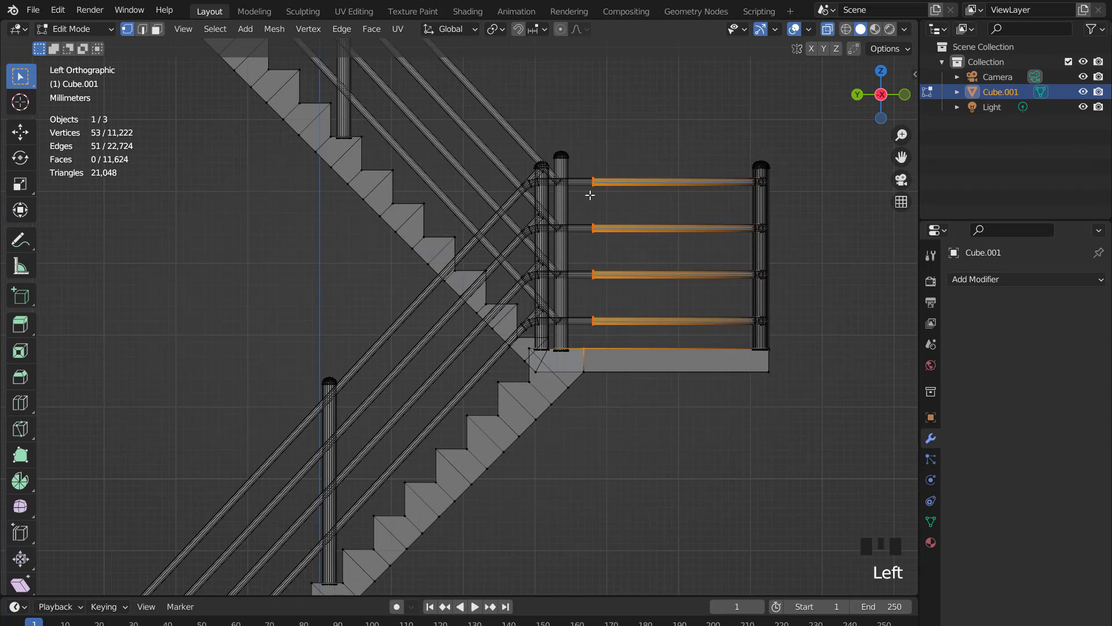
pyautogui.scroll(-2, 609, 337)
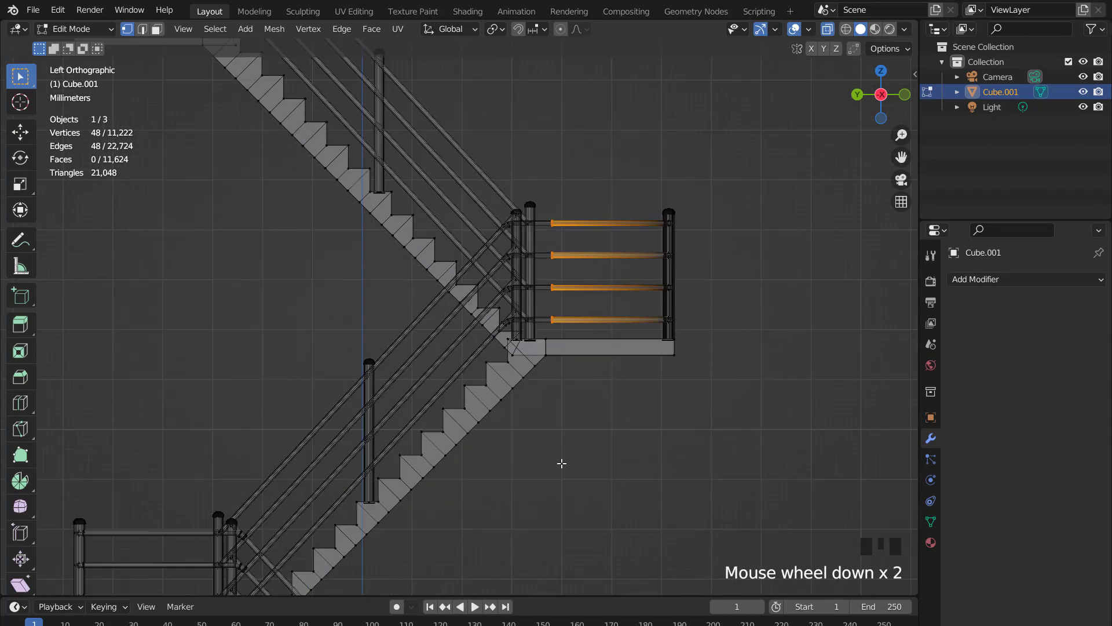
pyautogui.keyDown('shift'); pyautogui.moveTo(561, 462); pyautogui.dragTo(574, 199, button='middle'); pyautogui.keyUp('shift')
pyautogui.keyDown('shift'); pyautogui.moveTo(579, 306); pyautogui.dragTo(580, 310); pyautogui.keyUp('shift')
pyautogui.scroll(2, 579, 310)
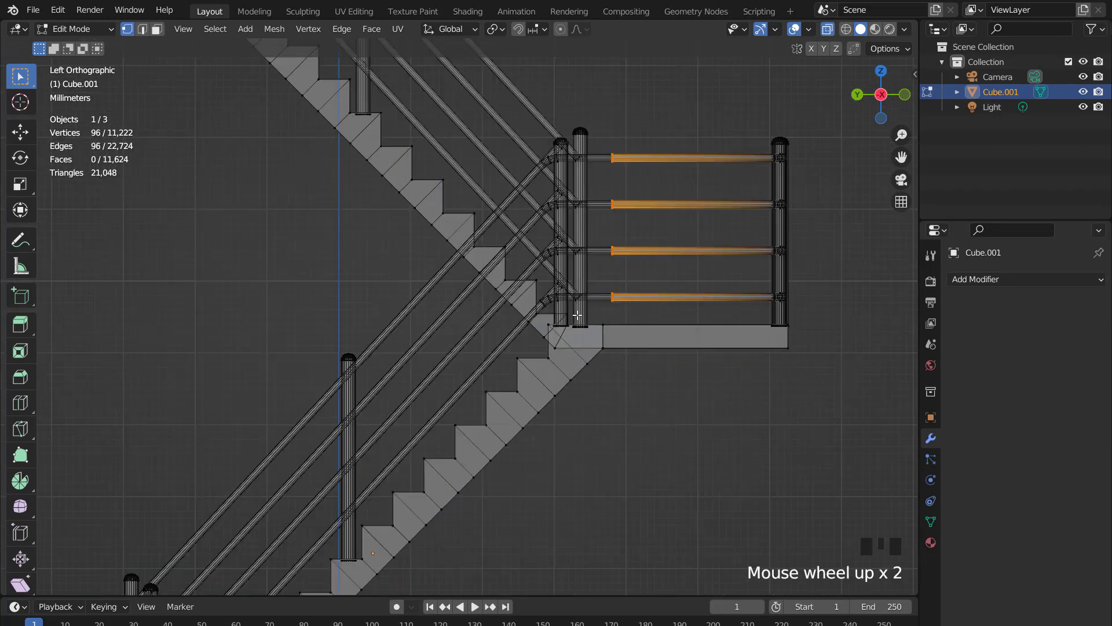
pyautogui.keyDown('shift'); pyautogui.scroll(2, 580, 310); pyautogui.keyUp('shift')
pyautogui.keyDown('shift'); pyautogui.moveTo(545, 272); pyautogui.dragTo(560, 321, button='middle'); pyautogui.keyUp('shift')
pyautogui.scroll(2, 560, 321)
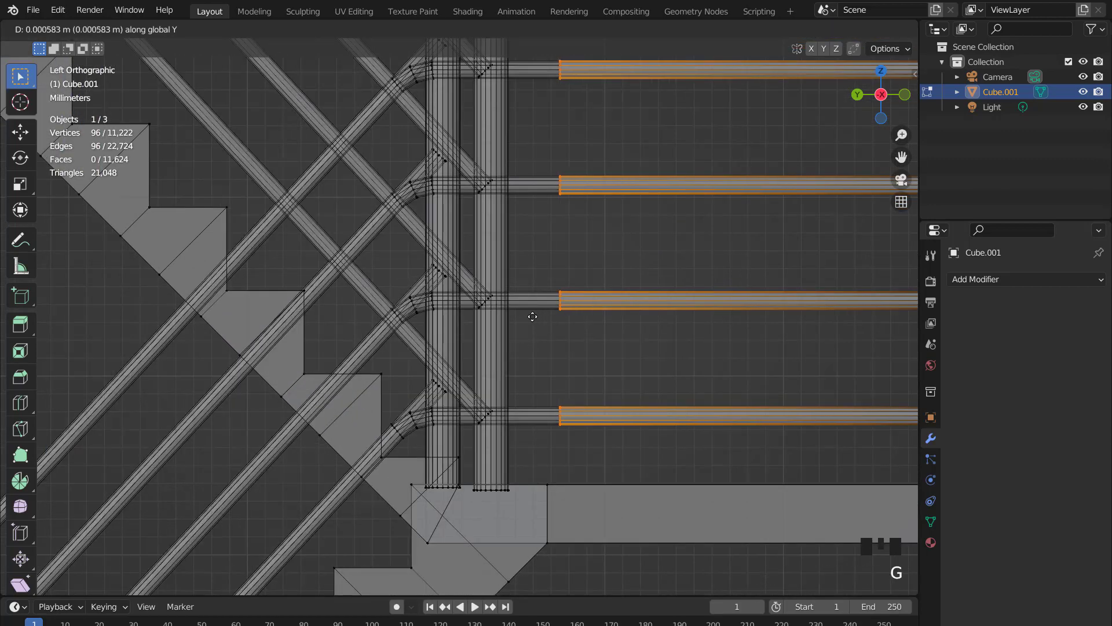
pyautogui.click(488, 311)
pyautogui.click(827, 29)
pyautogui.scroll(-6, 655, 238)
pyautogui.press('Tab')
pyautogui.scroll(-6, 655, 254)
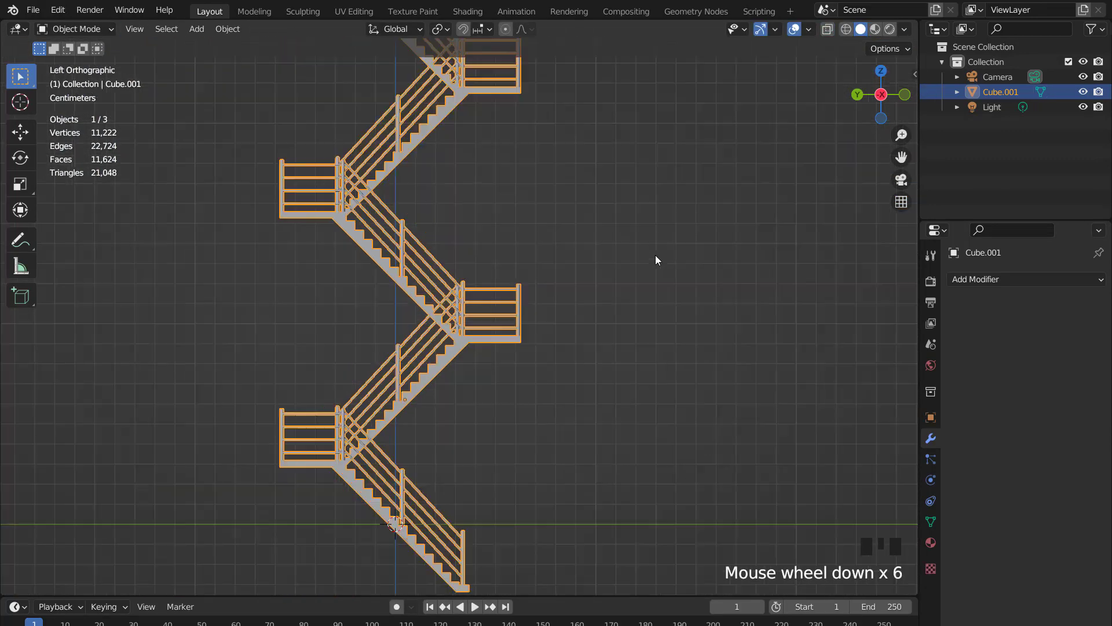
# Hide the viewport overlays and inspect the whole staircase in perspective and from the front.
pyautogui.moveTo(655, 255); pyautogui.dragTo(536, 320, button='middle')
pyautogui.scroll(-1, 536, 321)
pyautogui.scroll(-1, 574, 305)
pyautogui.scroll(1, 573, 305)
pyautogui.click(794, 29)
pyautogui.moveTo(555, 261); pyautogui.dragTo(534, 348, button='middle')
pyautogui.press('KP_1')
pyautogui.scroll(2, 628, 354)
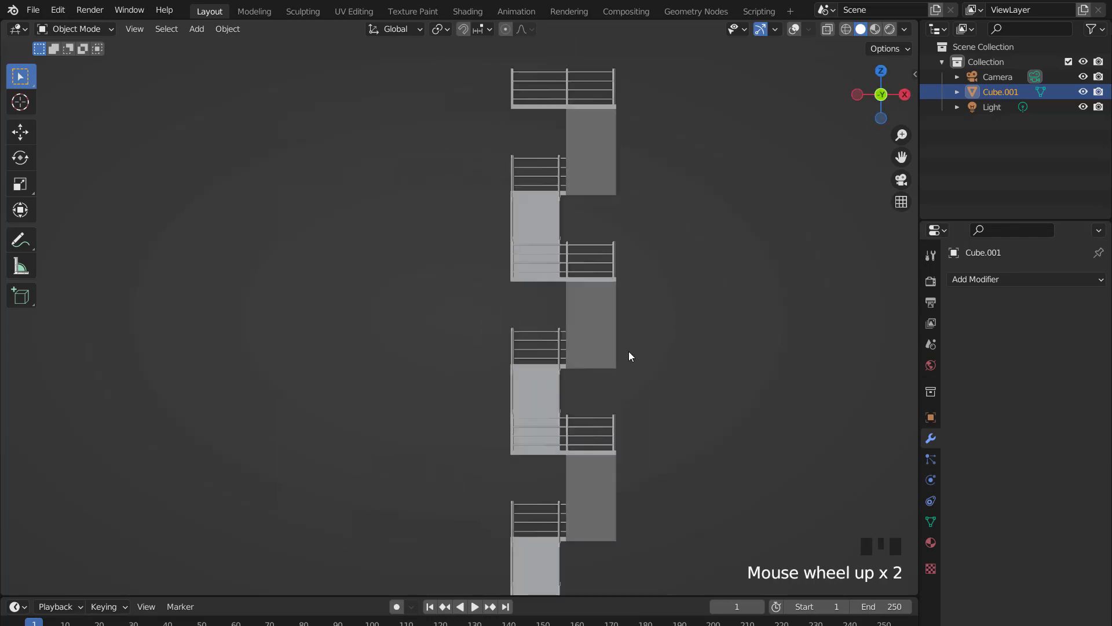